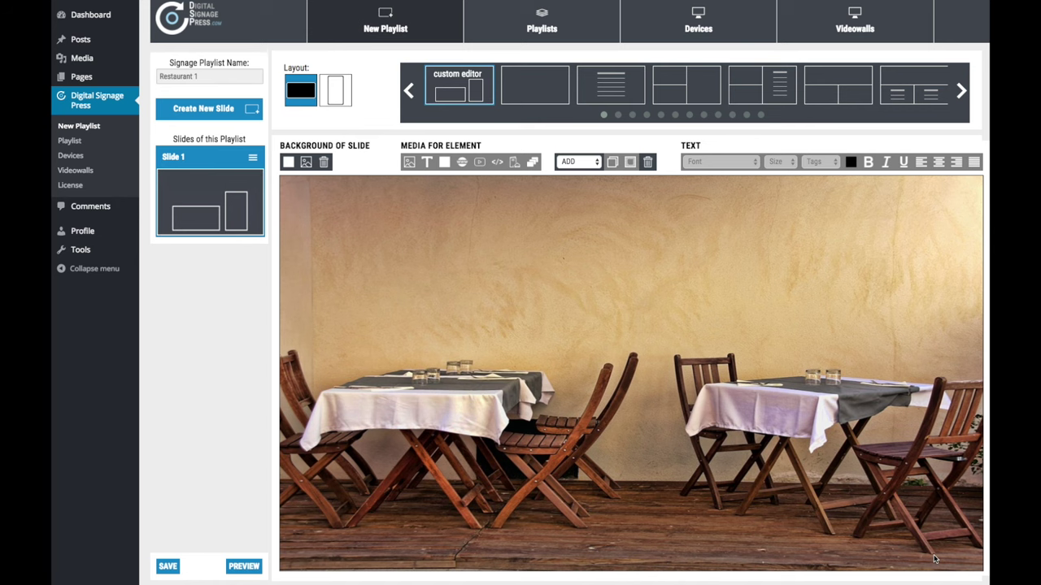
Reposition the pasta dish image near the upper-left corner of the slide, above the table
mouse_move(393, 241)
mouse_down()
mouse_move(354, 223)
mouse_move(393, 233)
mouse_up()
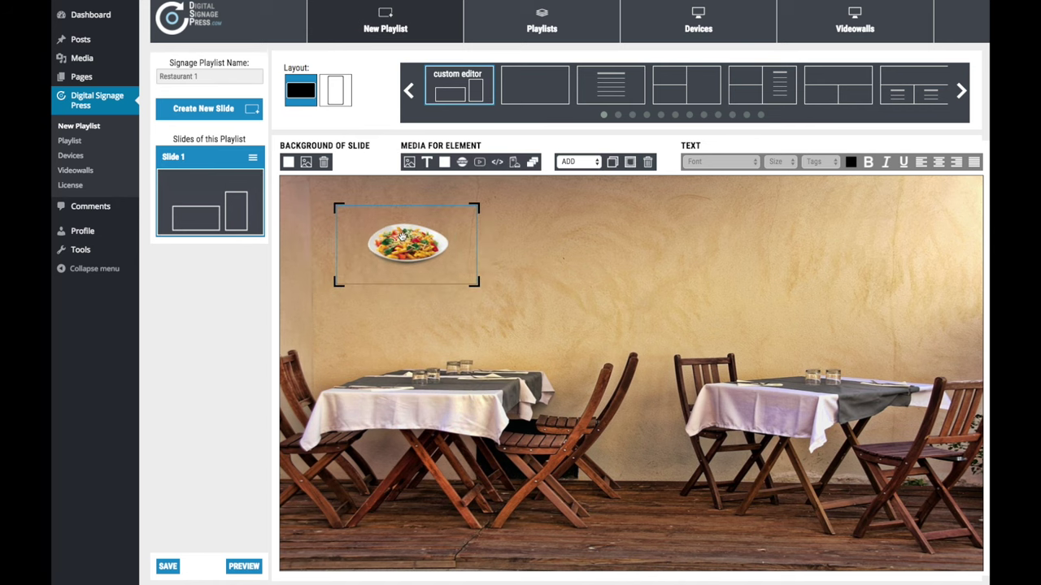
mouse_move(386, 225)
mouse_down()
mouse_move(429, 227)
mouse_move(386, 231)
mouse_move(461, 246)
mouse_move(392, 236)
mouse_move(388, 271)
mouse_move(426, 278)
mouse_move(472, 261)
mouse_move(400, 236)
mouse_move(393, 317)
mouse_move(600, 264)
mouse_move(771, 290)
mouse_move(435, 220)
mouse_move(370, 235)
mouse_up()
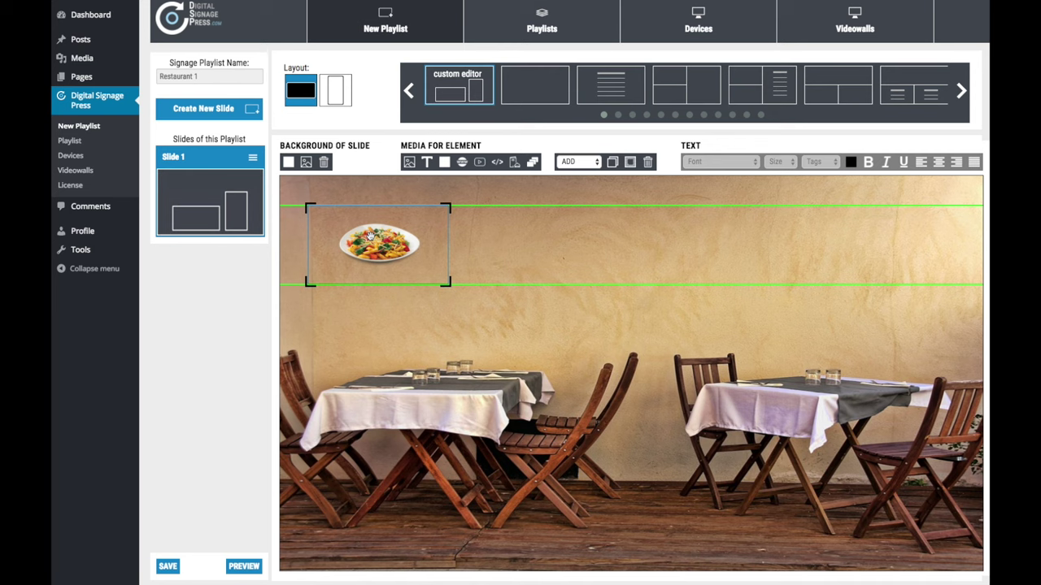
mouse_move(370, 235)
mouse_down()
mouse_move(387, 221)
mouse_move(401, 267)
mouse_move(384, 235)
mouse_up()
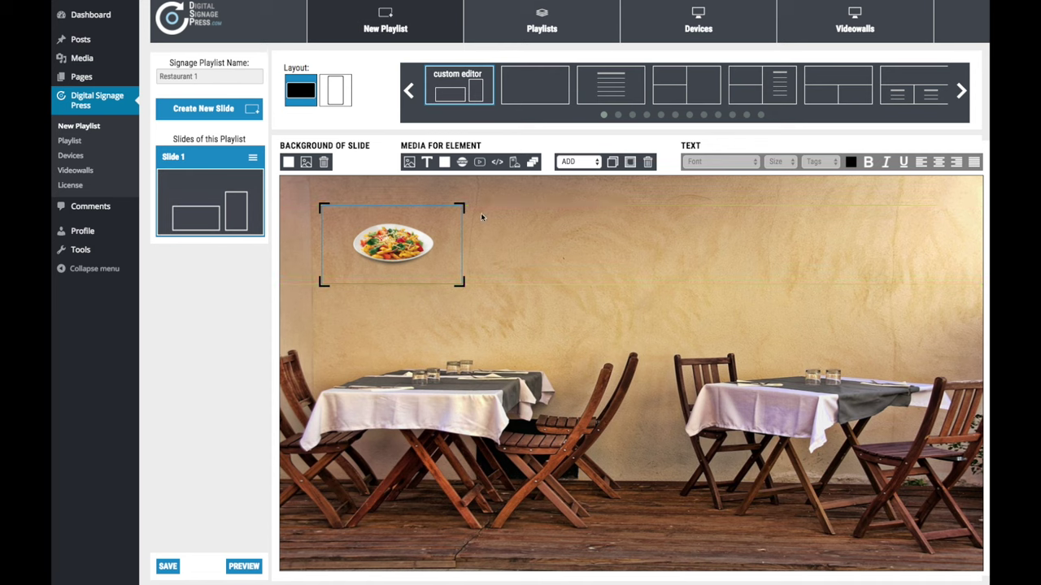
Add a text element to the slide and place it beside the pasta image, aligned at the same height
click(598, 167)
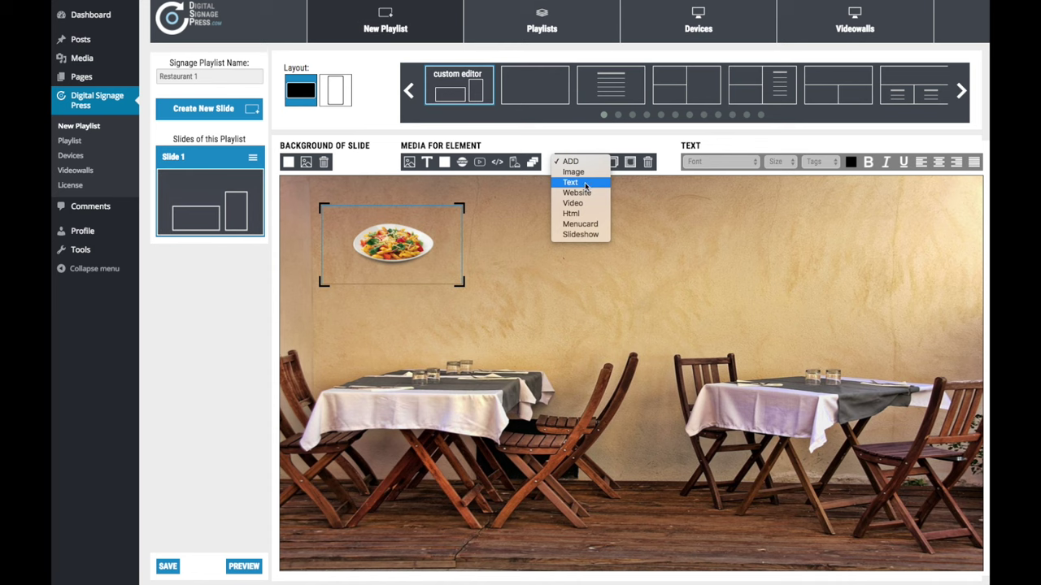
click(584, 183)
drag(454, 224, 587, 221)
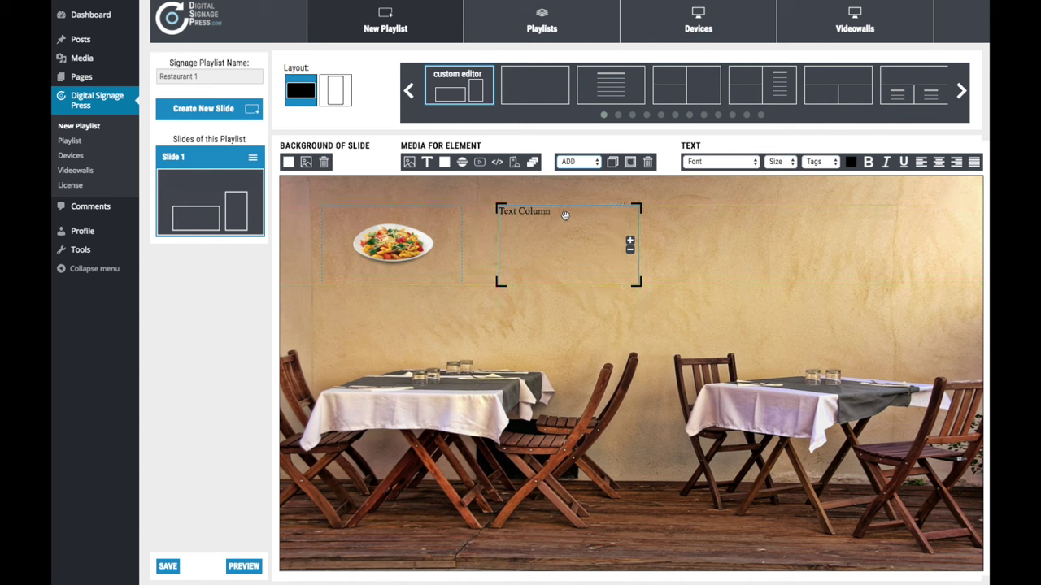
Replace the placeholder text in the new text element with "My text"
click(551, 212)
drag(551, 211, 498, 211)
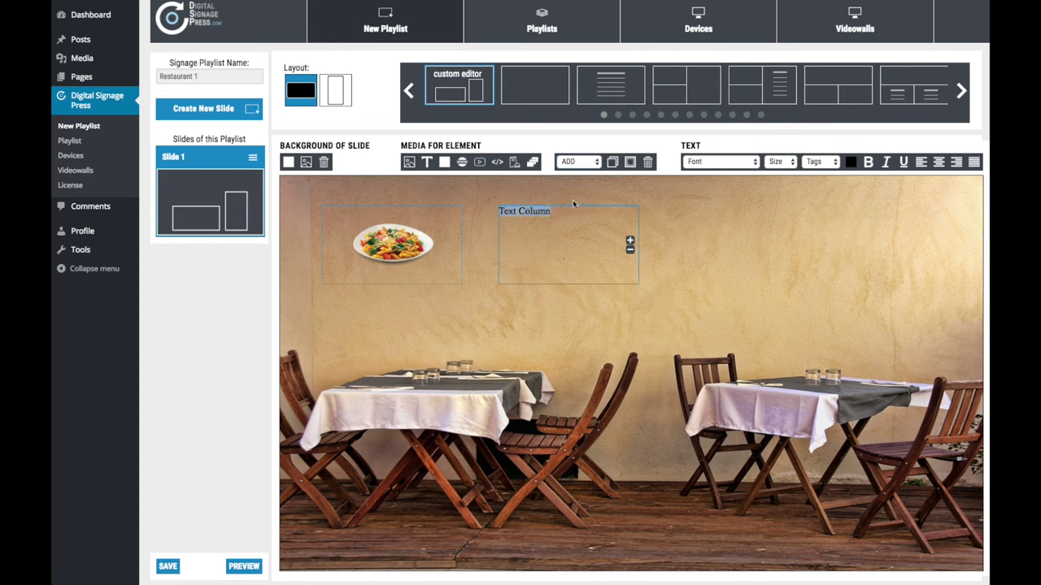
text(My text)
Format "My text" in the Indie Flower font at size 6 and colour it brown
key(shift+Left)
key(shift+Left)
key(shift+Left)
key(shift+Left)
key(shift+Left)
key(shift+Left)
key(shift+Left)
click(733, 162)
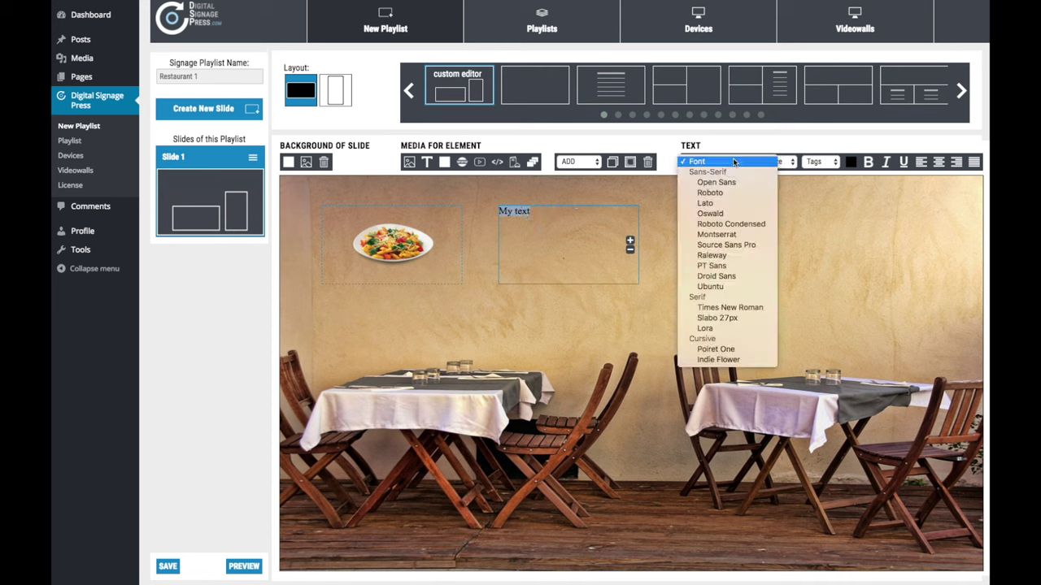
click(717, 359)
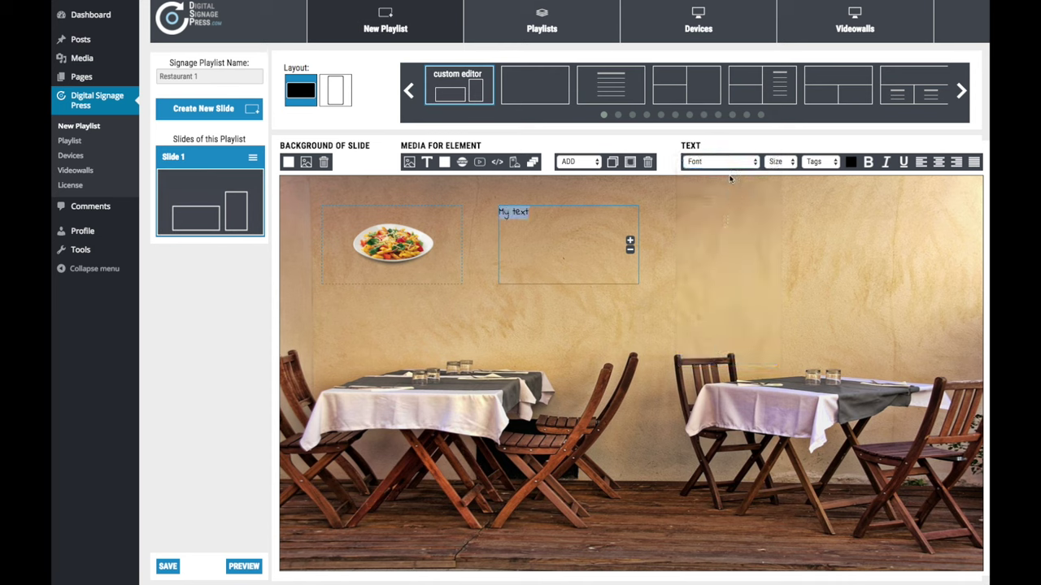
click(769, 162)
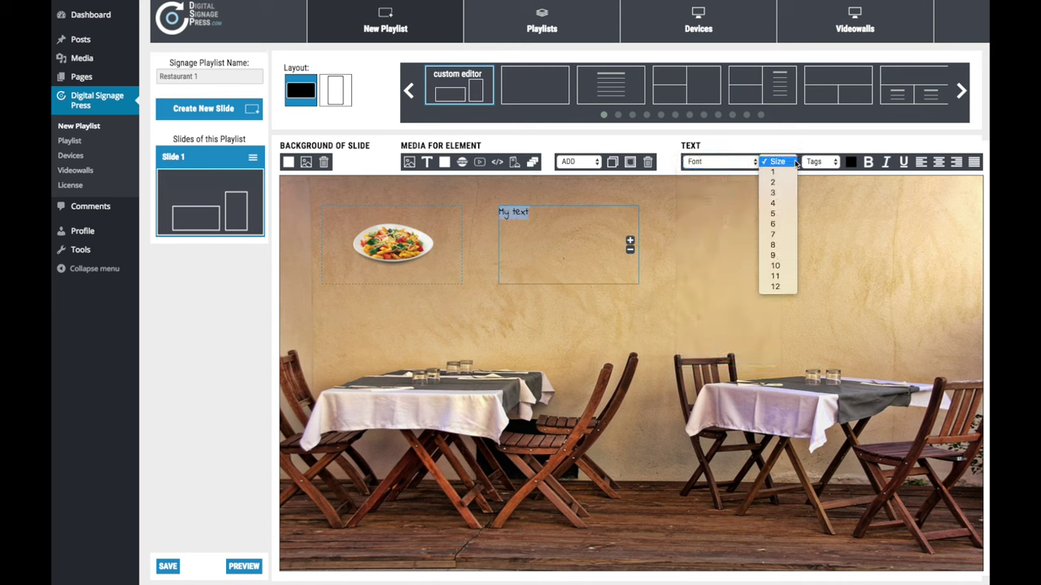
click(783, 224)
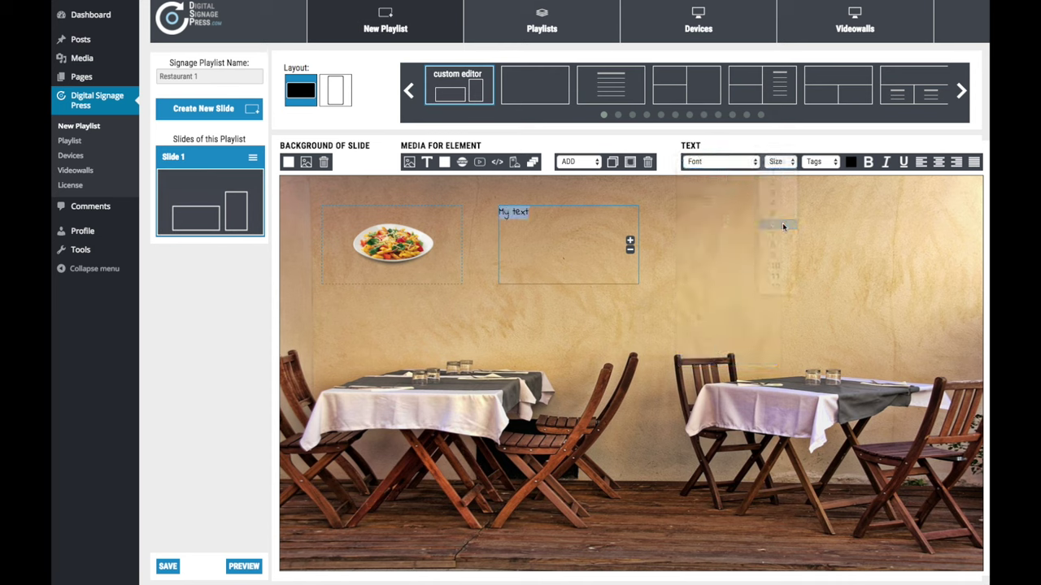
click(850, 163)
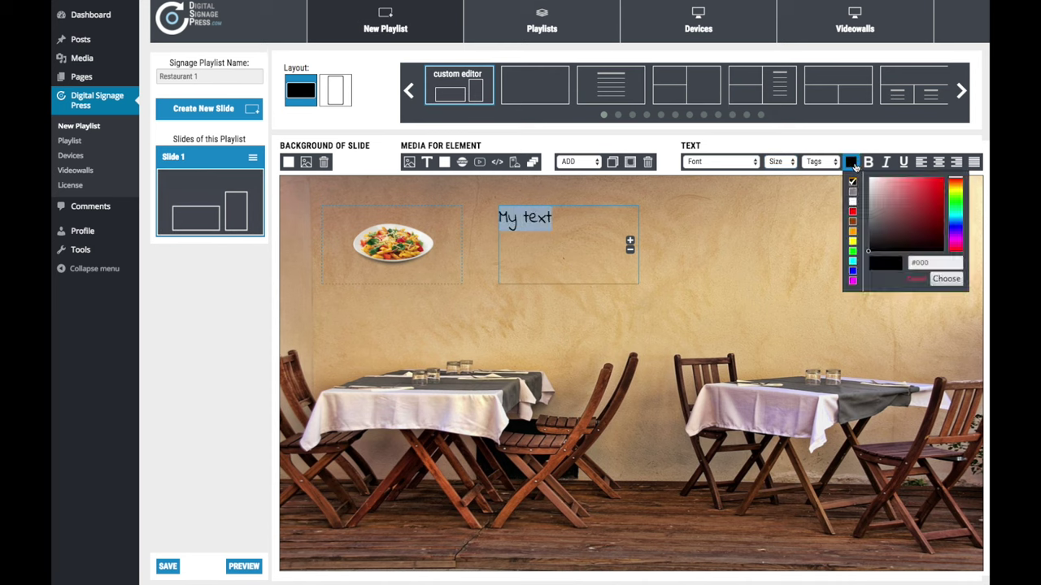
click(852, 223)
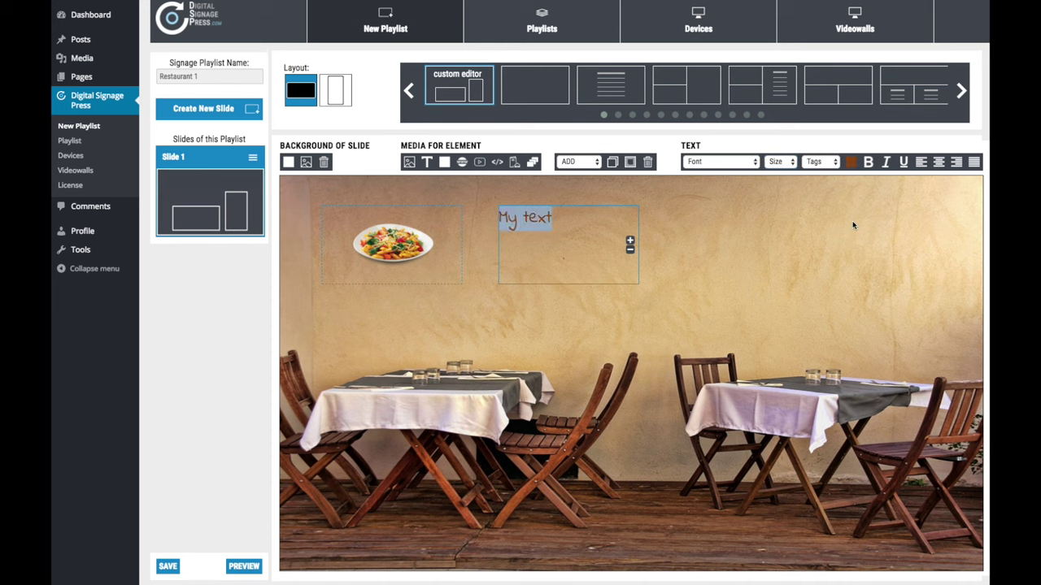
click(868, 165)
click(831, 165)
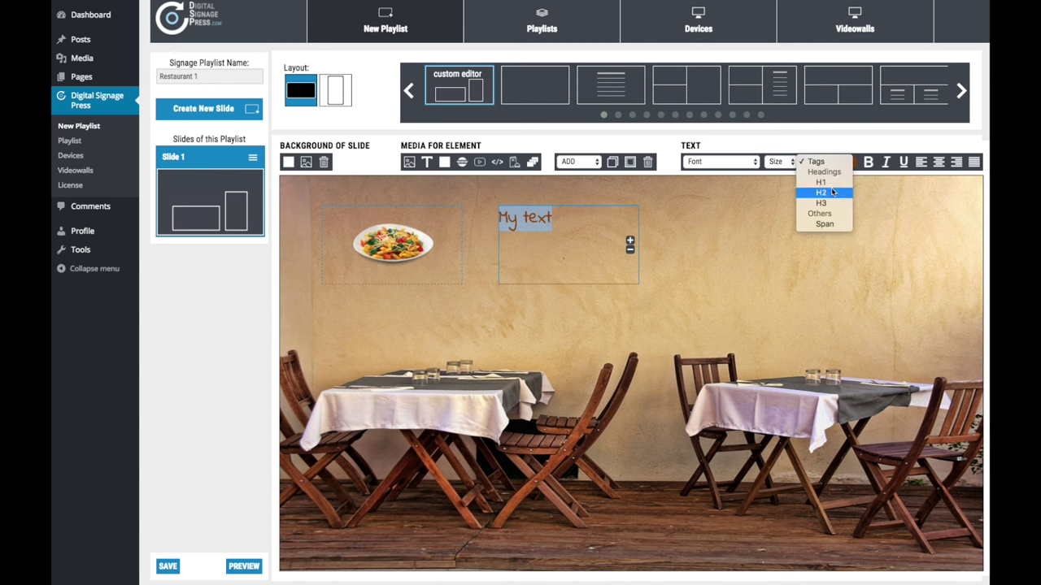
click(829, 146)
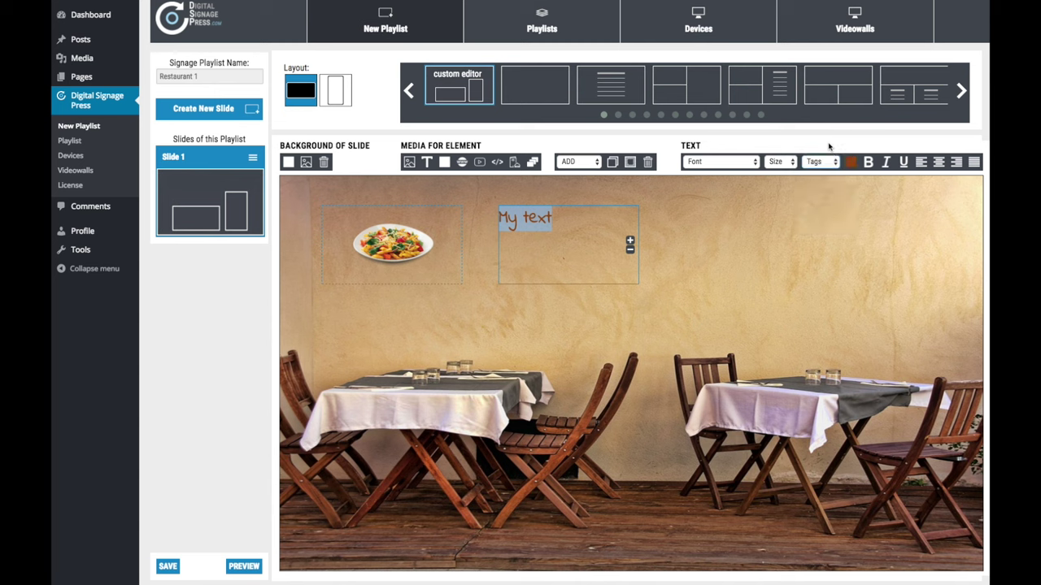
click(937, 162)
click(921, 163)
key(Right)
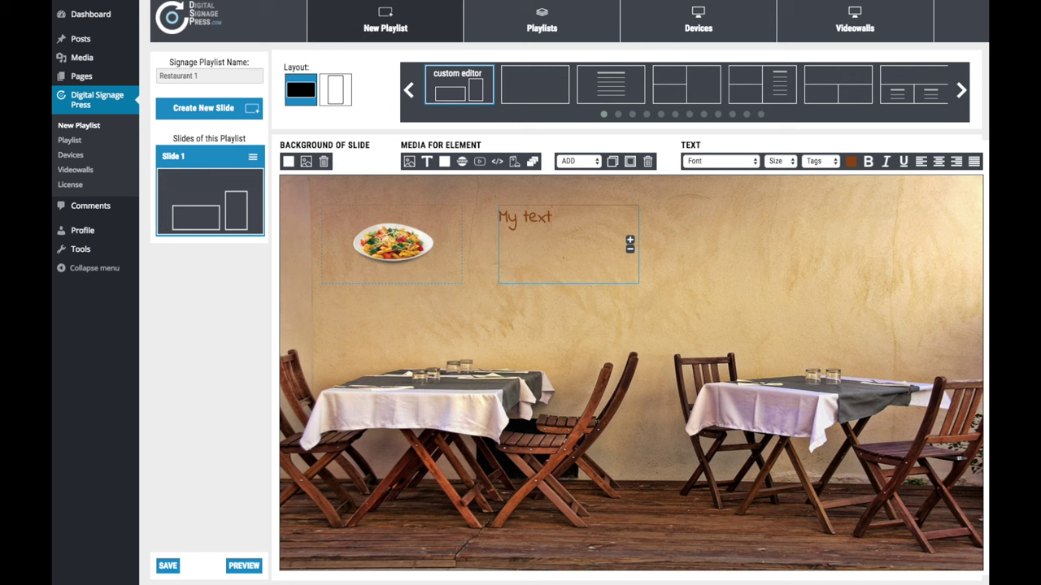
Add a second column to the text element and replace its placeholder with "My text2"
click(630, 240)
key(ctrl+a)
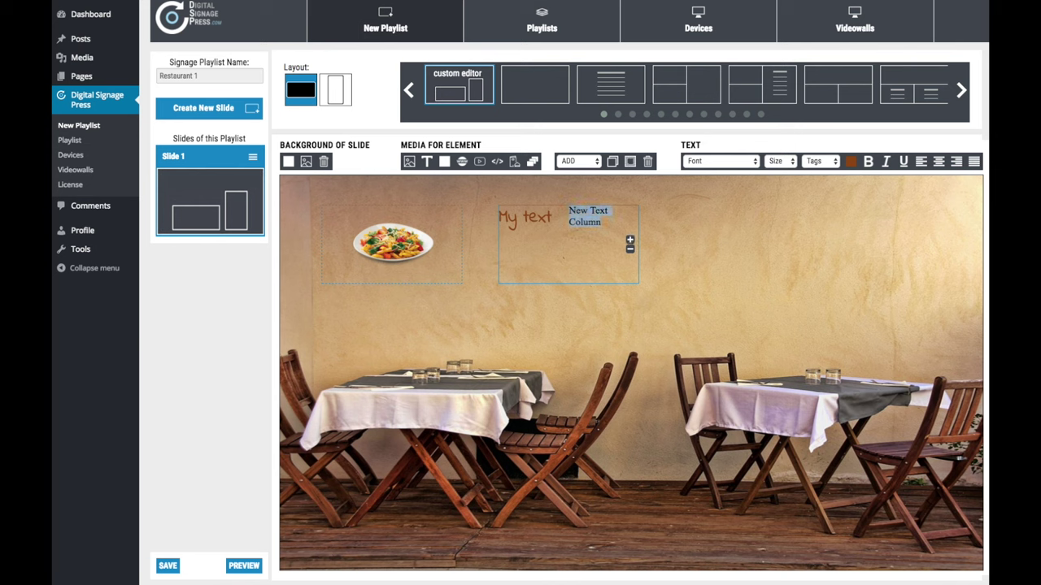
text(My text2)
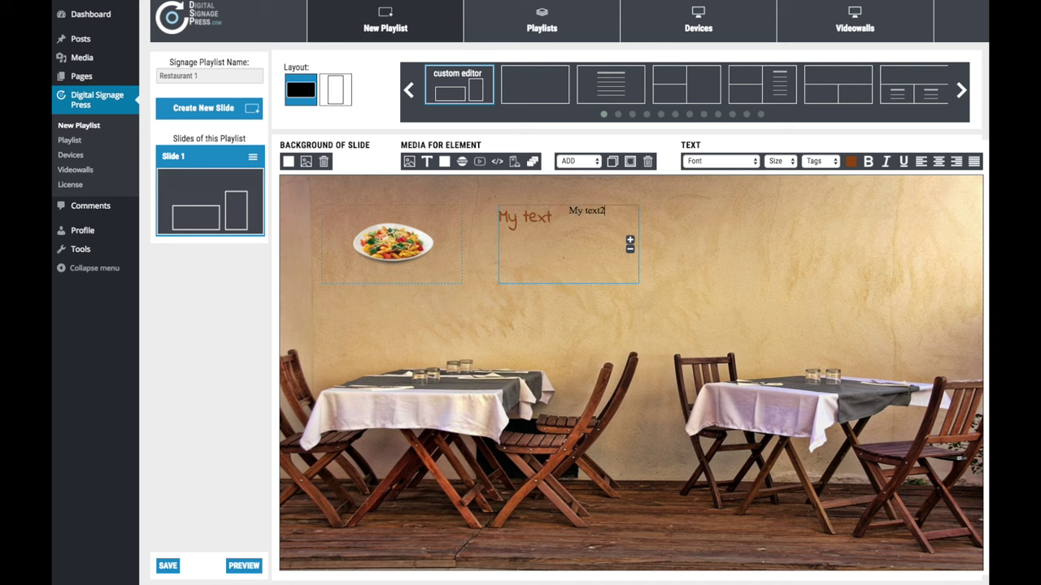
Format "My text2" in Indie Flower at size 6 with the brown colour #8b4513
key(shift+Left)
key(shift+Left)
key(shift+Left)
key(shift+Left)
key(shift+Left)
key(shift+Left)
key(shift+Left)
key(shift+Left)
click(744, 159)
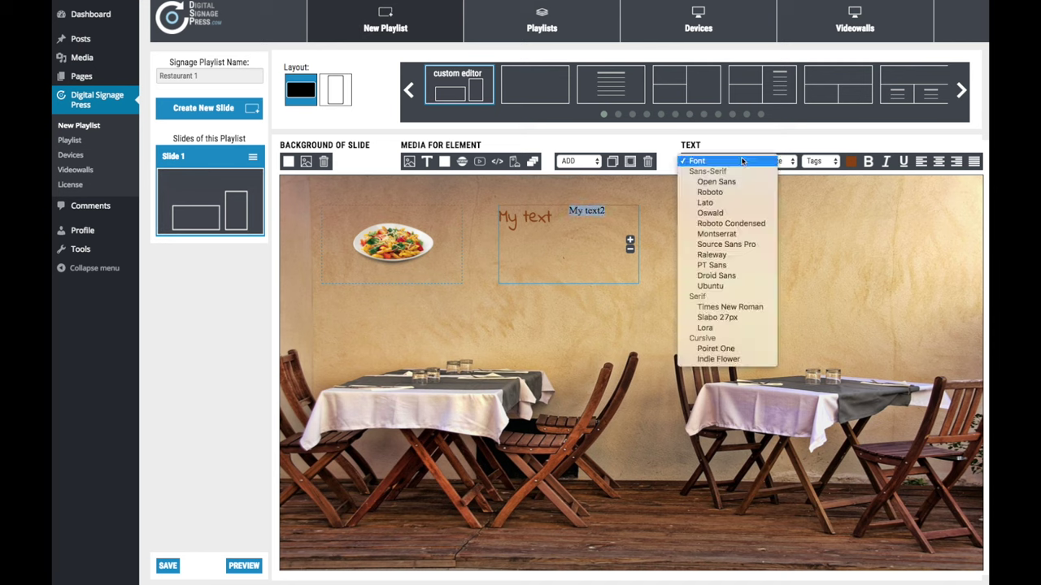
click(810, 231)
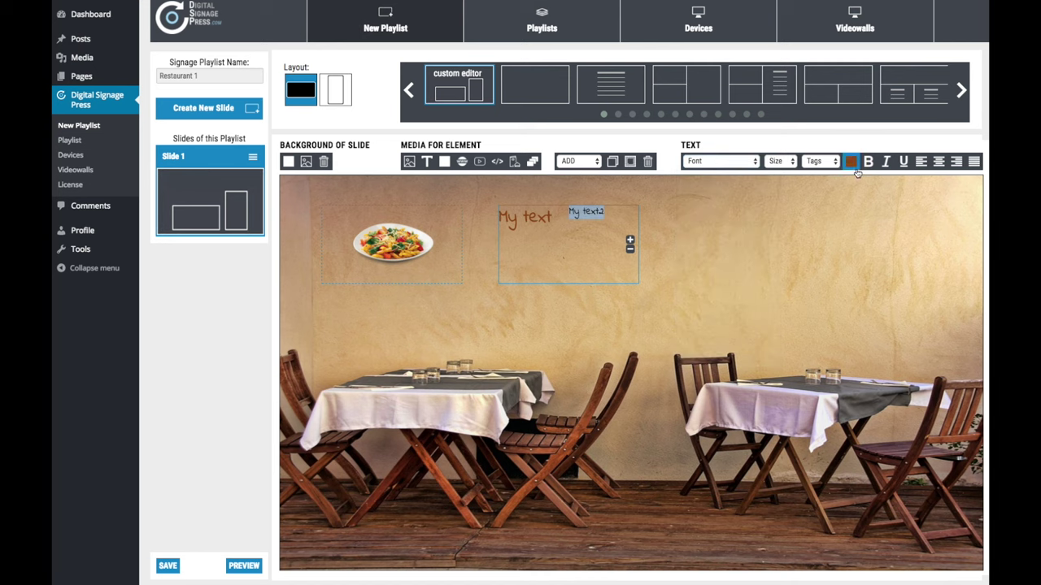
click(779, 161)
click(774, 224)
click(851, 161)
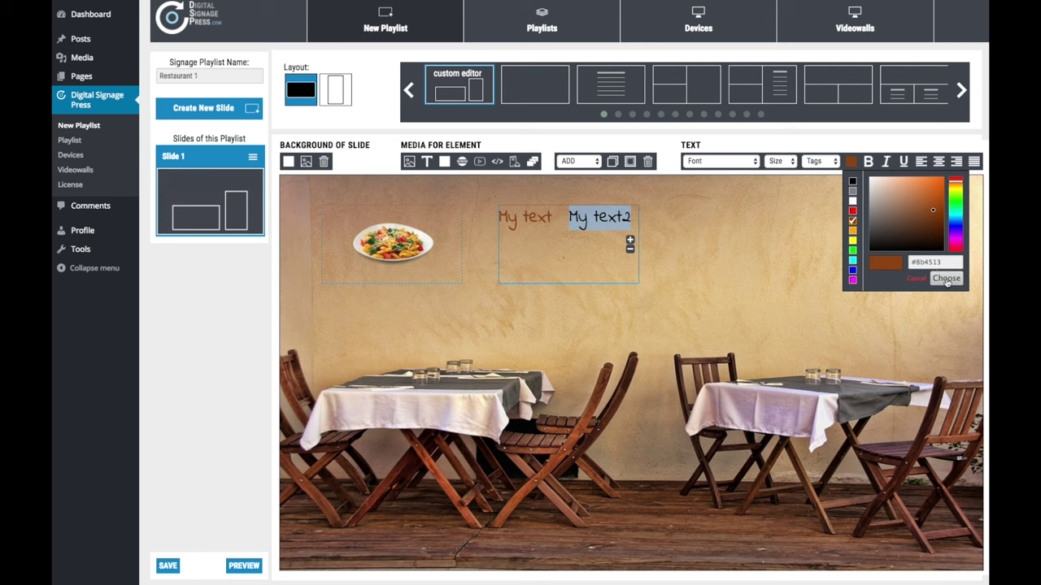
click(945, 279)
click(631, 217)
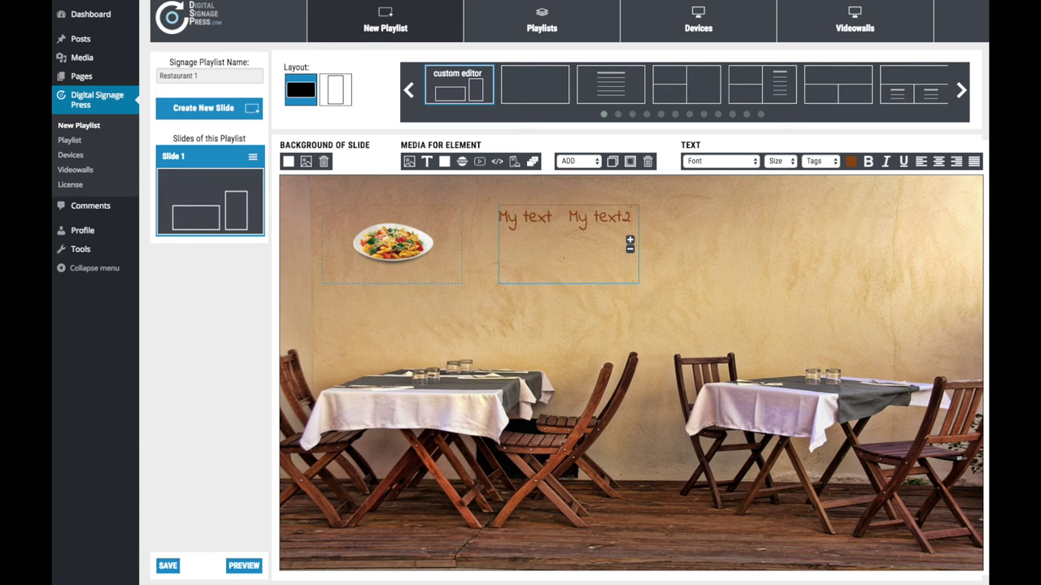
Enlarge the two-column text box slightly in width and height
click(707, 212)
click(628, 271)
drag(639, 282, 651, 308)
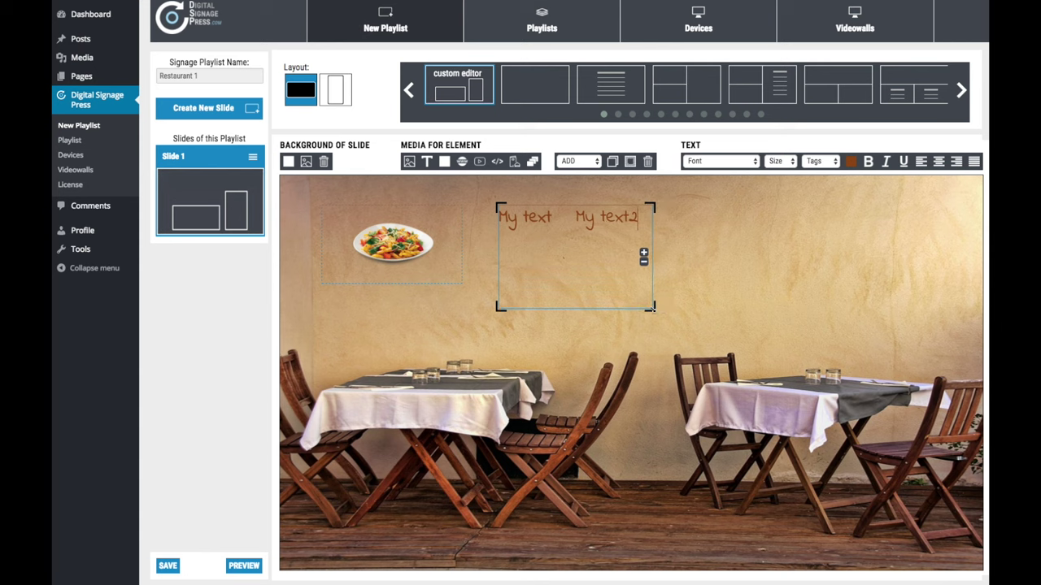
Give the text box a white background and reduce its opacity so it is semi-transparent
click(443, 162)
click(540, 290)
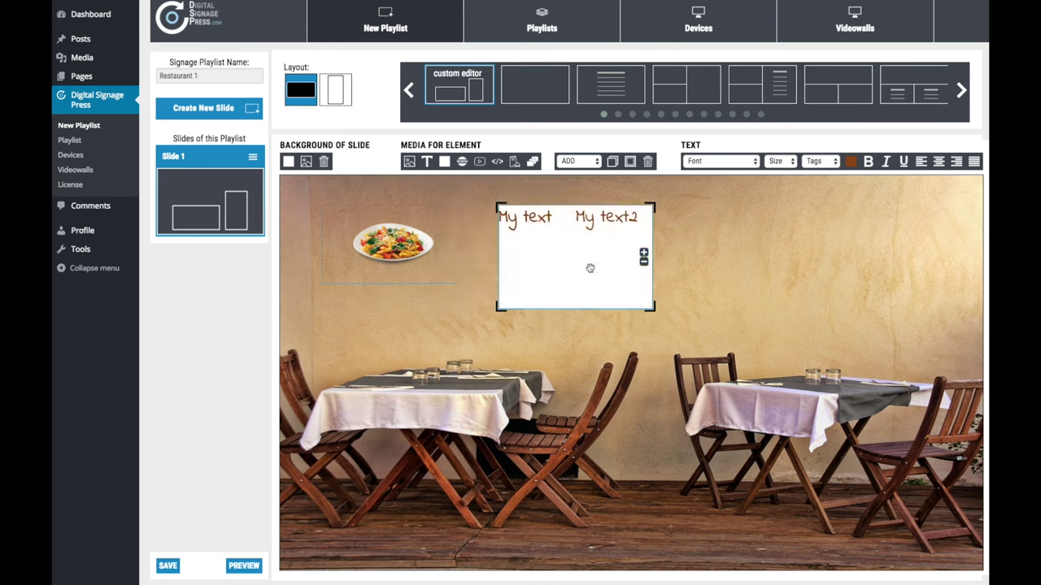
click(444, 161)
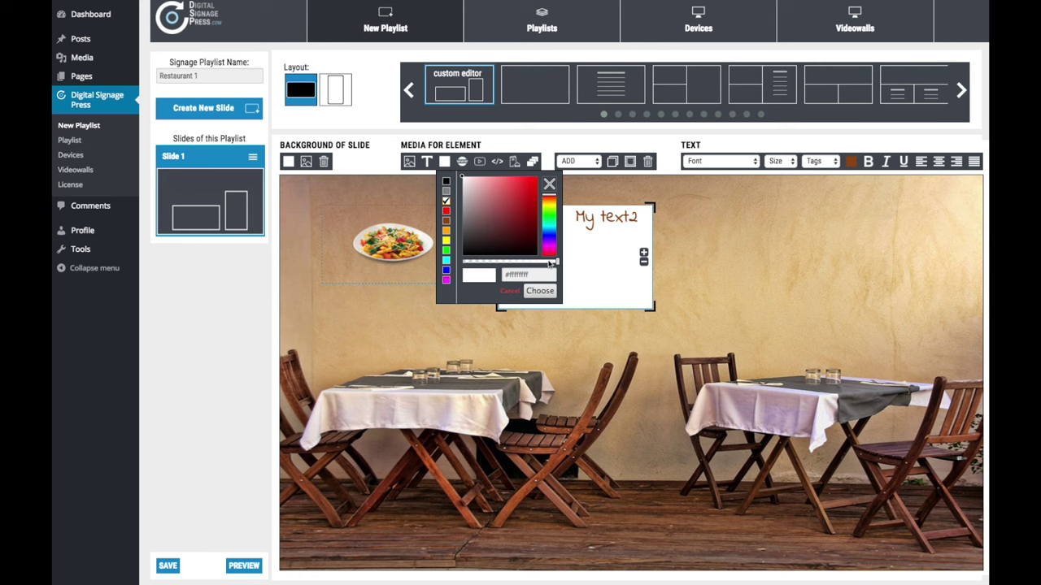
drag(551, 262, 515, 261)
click(539, 290)
Move the text box closer to the pasta image and widen it
drag(582, 255, 558, 253)
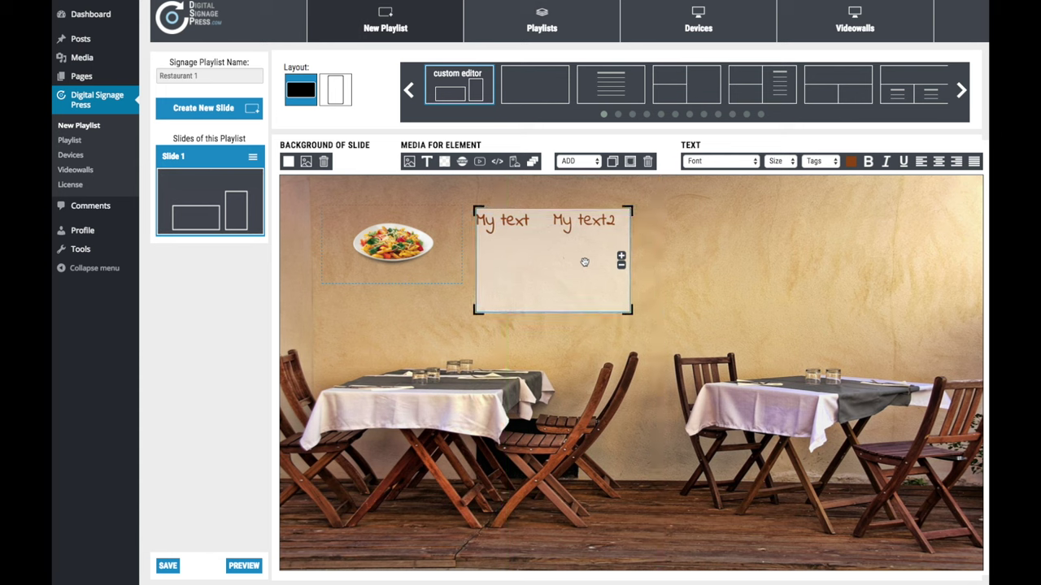
drag(631, 316, 662, 311)
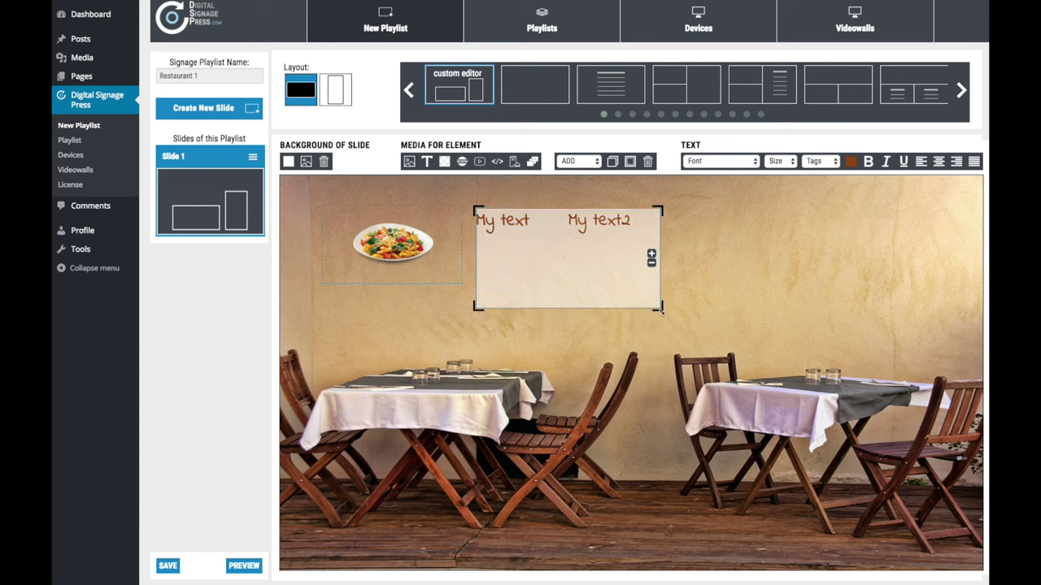
Inset the text box's content area within its outer frame and enlarge it to leave a narrow margin
click(630, 163)
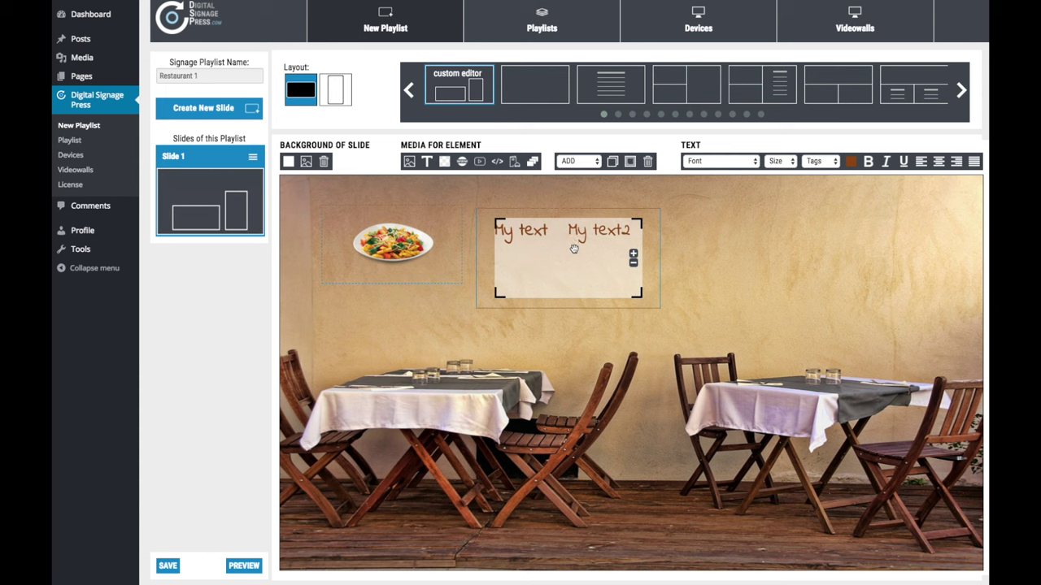
mouse_move(573, 249)
mouse_down()
mouse_move(560, 249)
mouse_move(574, 248)
mouse_up()
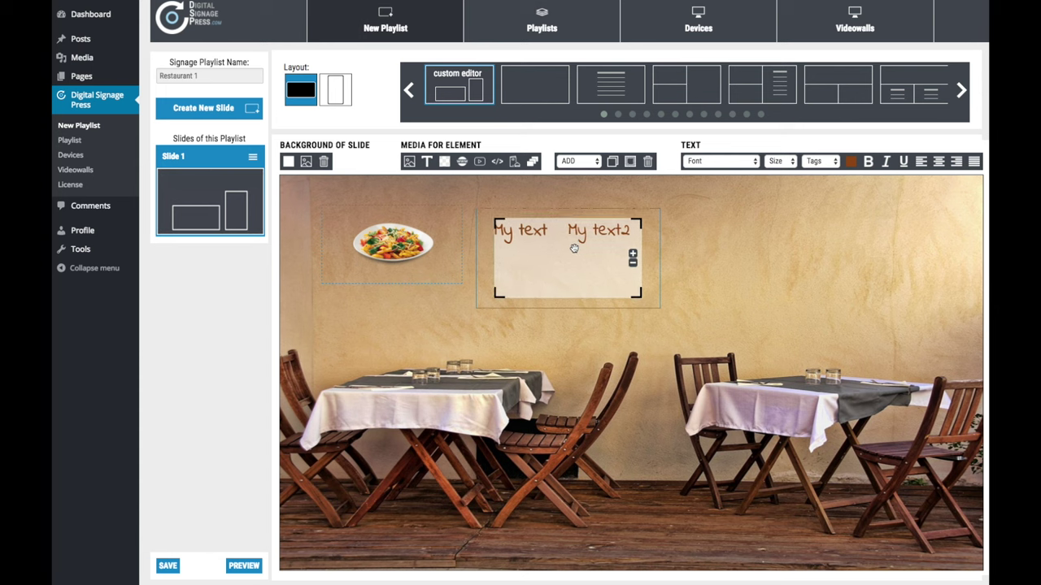
drag(639, 297, 652, 302)
drag(496, 220, 485, 218)
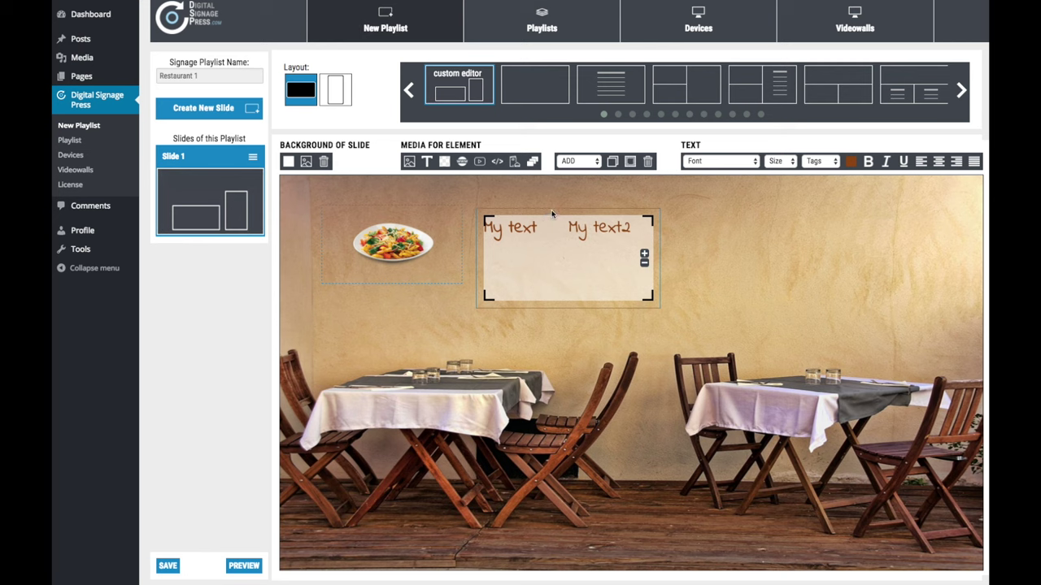
click(707, 248)
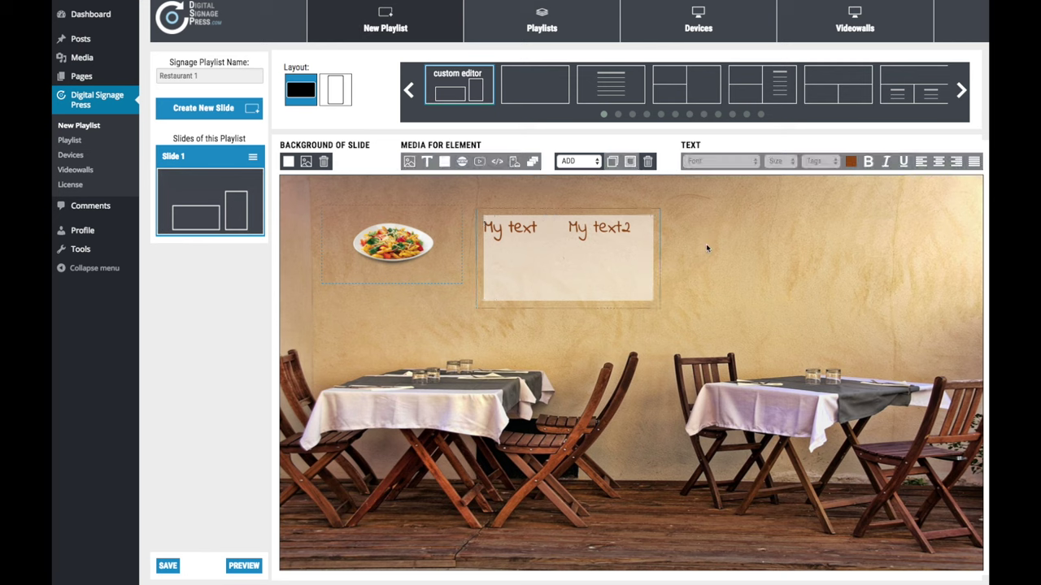
click(614, 219)
drag(614, 220, 620, 220)
click(667, 226)
click(578, 161)
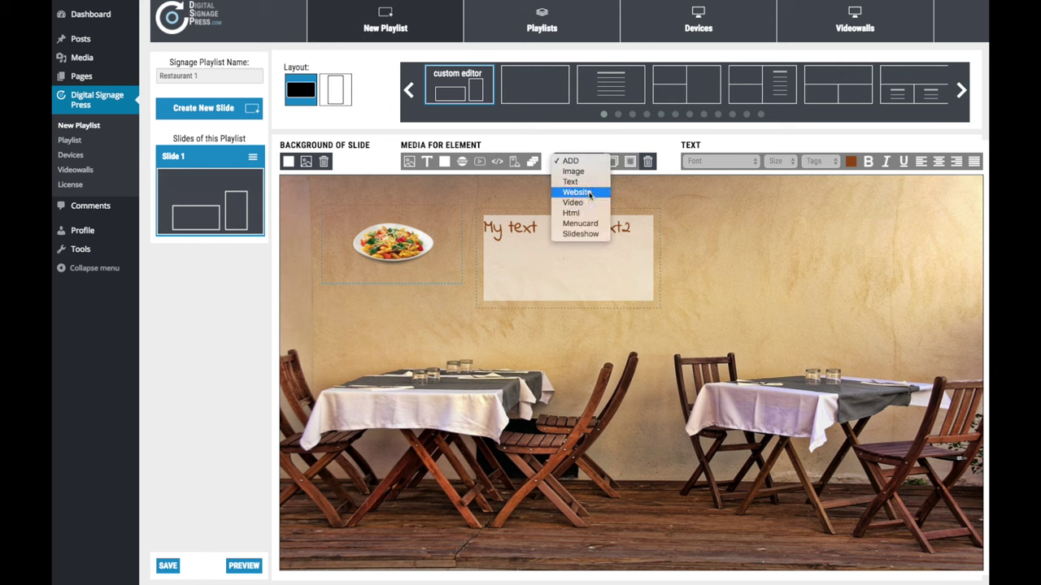
click(589, 193)
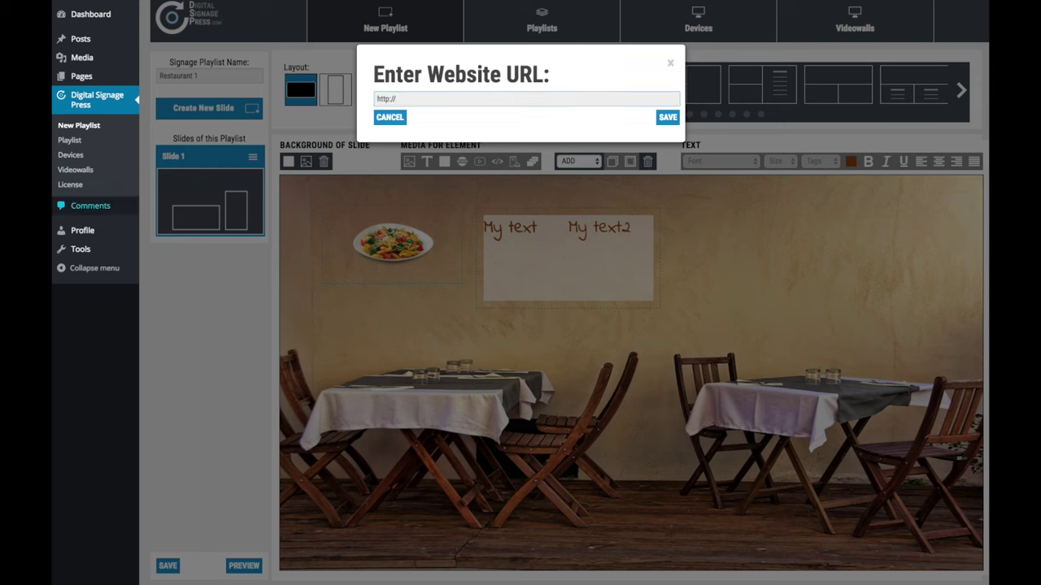
triple_click(418, 100)
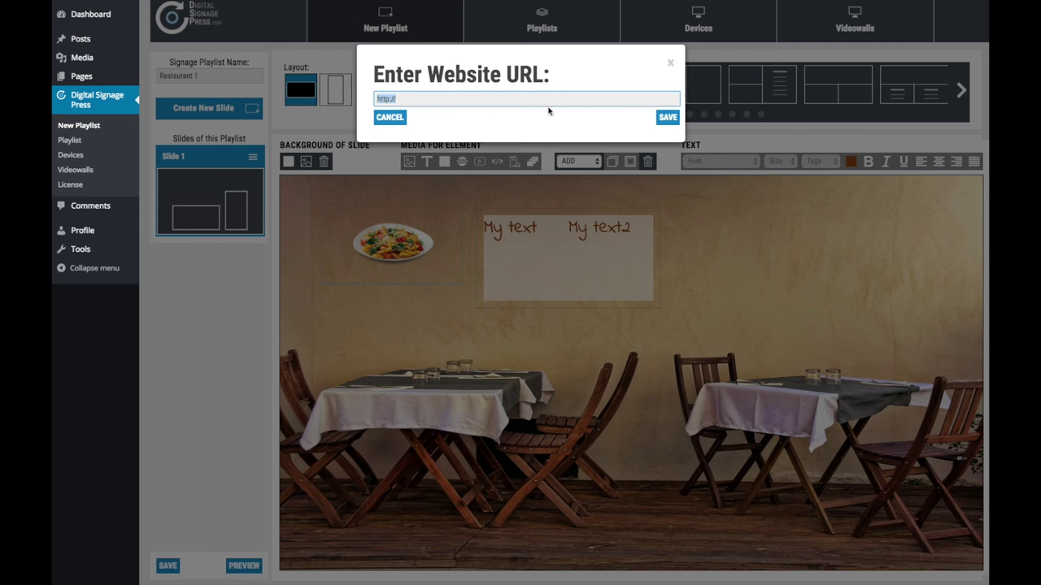
text(http://www.theworlds50best.com/)
click(667, 118)
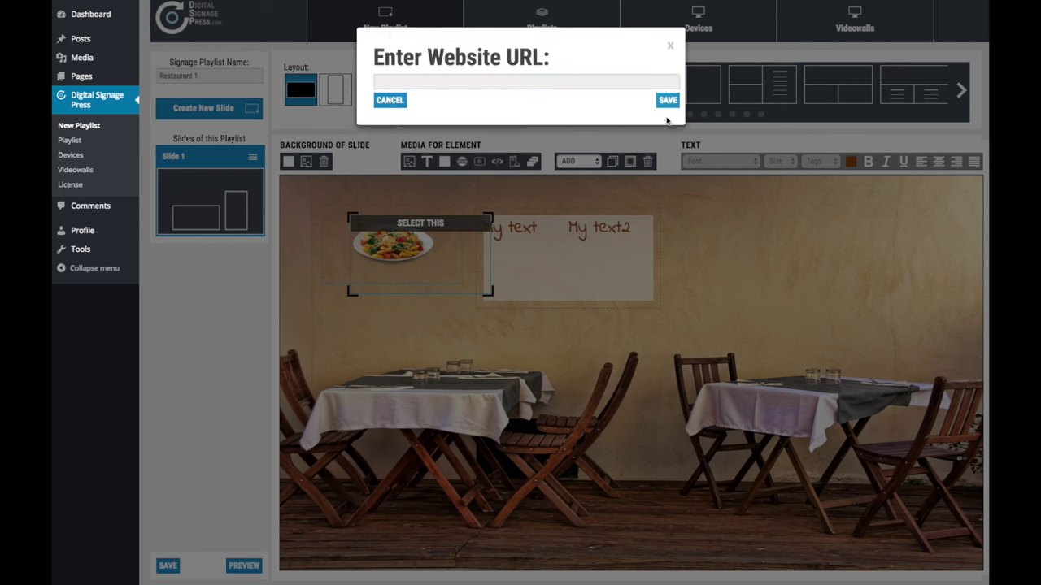
drag(425, 216, 377, 345)
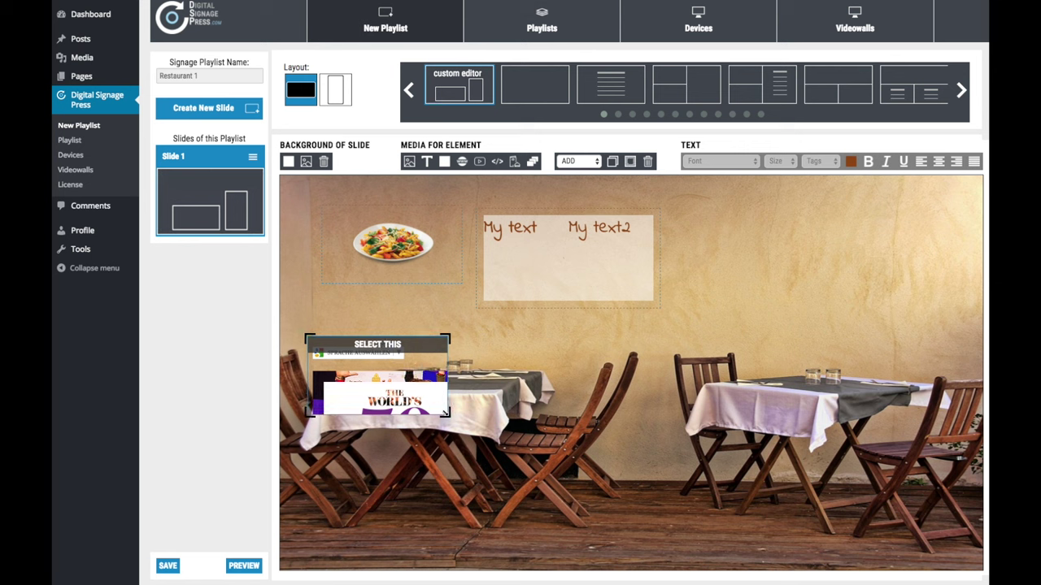
Enlarge the website element to about half the slide's width, down to near its bottom edge, and give it a white background
drag(461, 425, 661, 560)
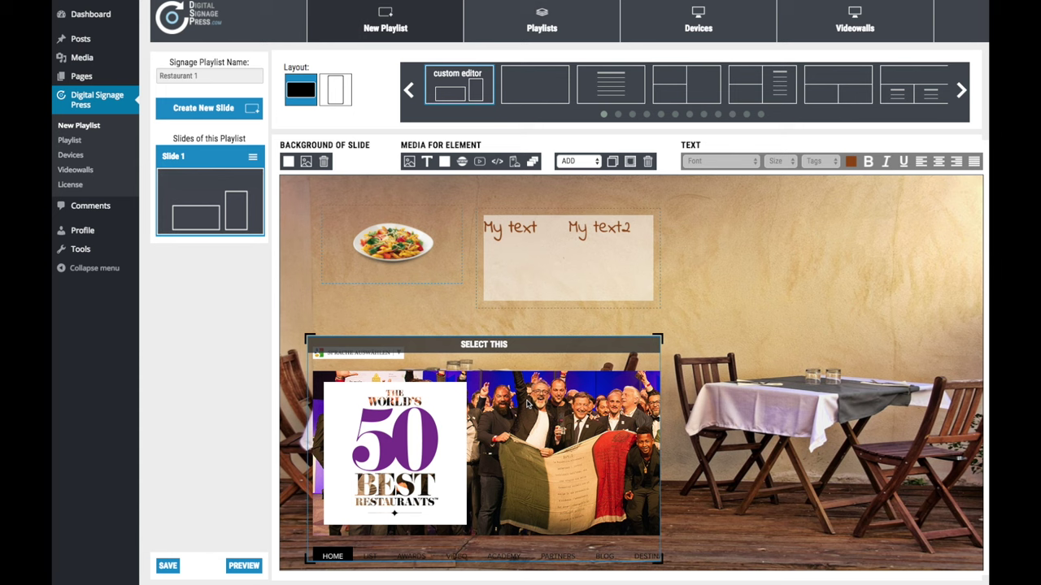
click(445, 162)
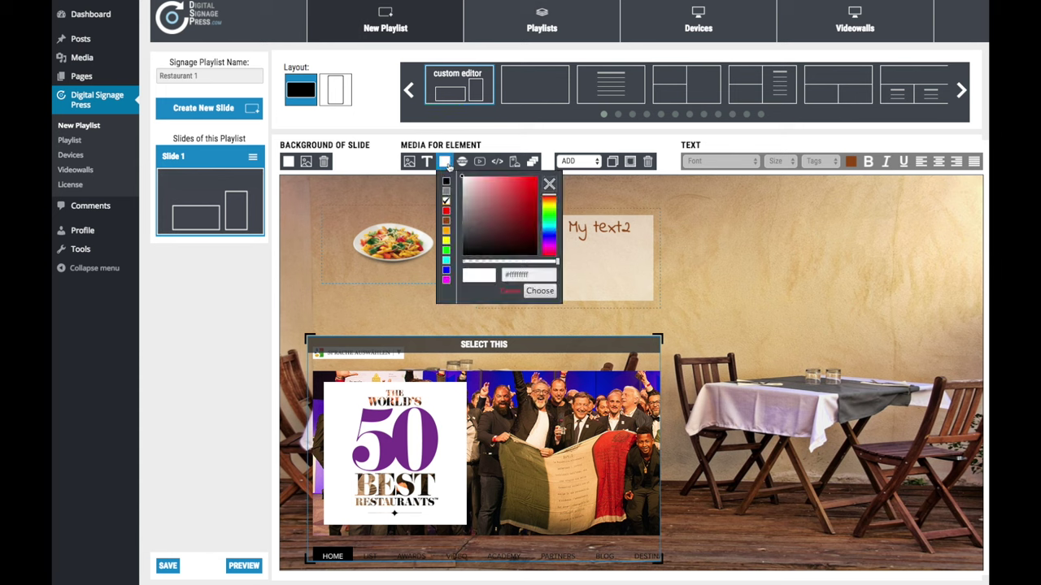
click(543, 293)
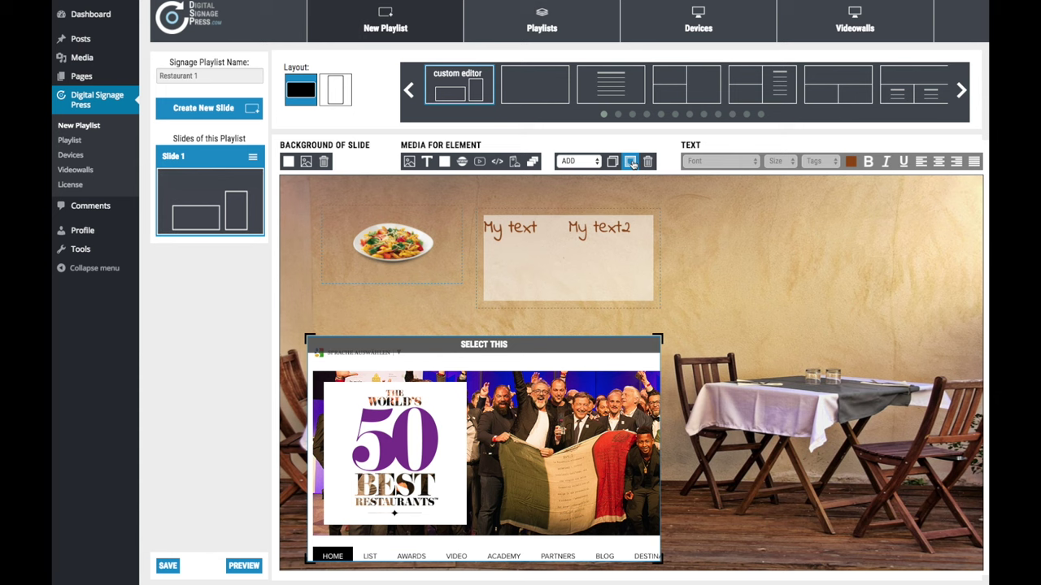
click(657, 223)
click(597, 166)
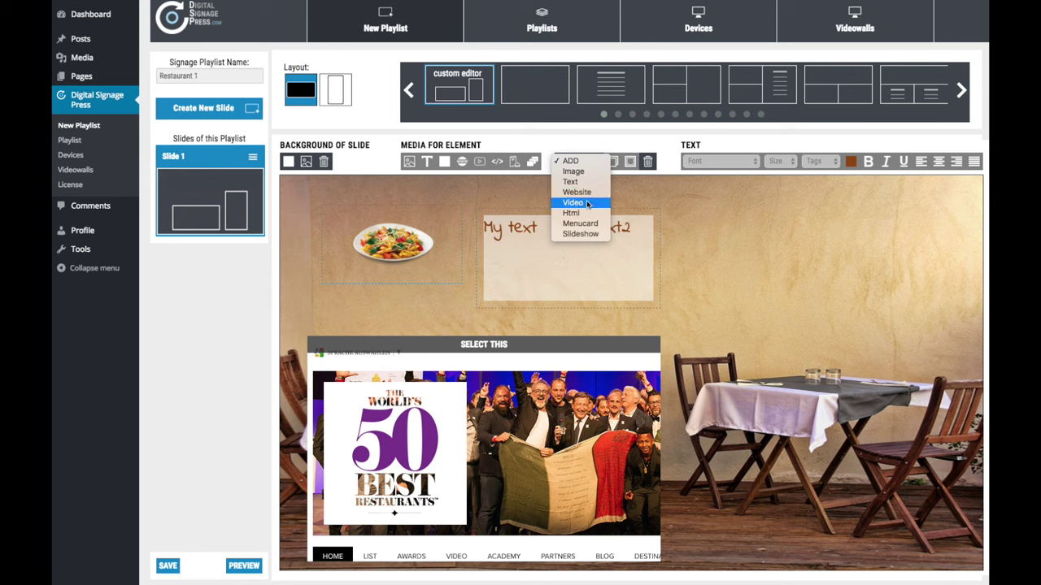
click(587, 203)
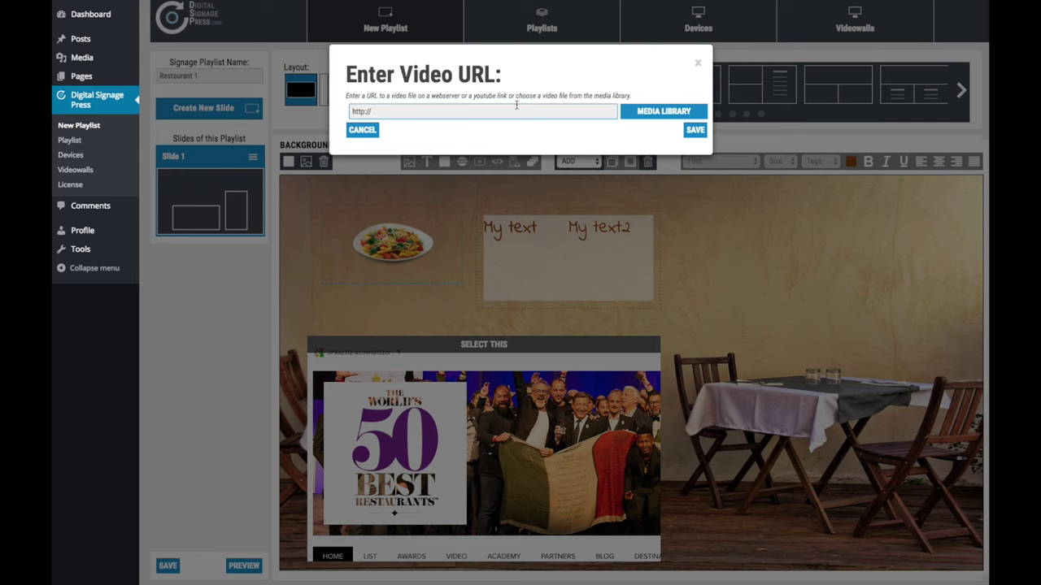
click(432, 110)
key(ctrl+a)
text(https://www.youtube.com/watch?v=bjN1-C76ugQ)
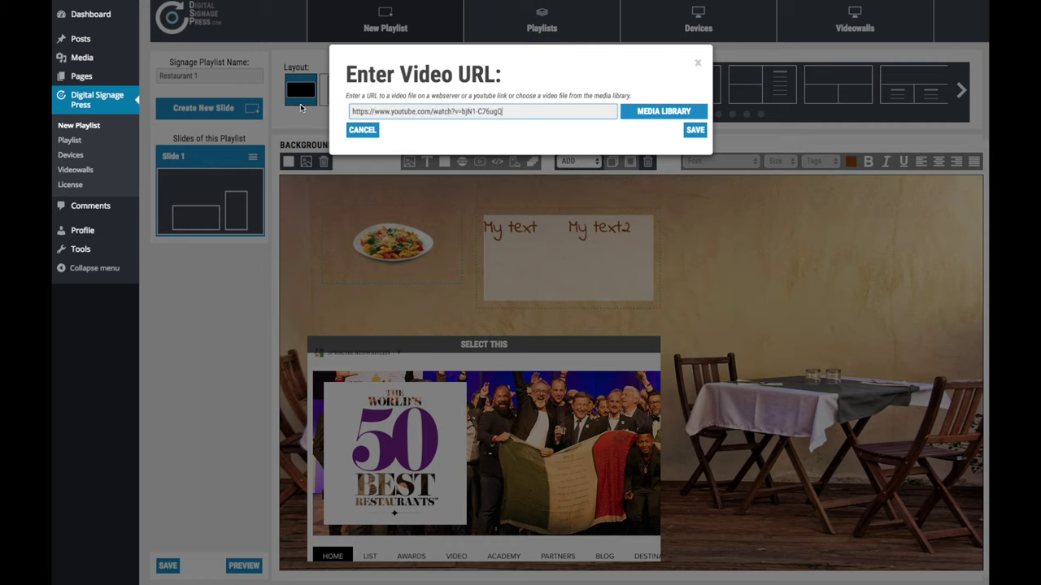
click(633, 113)
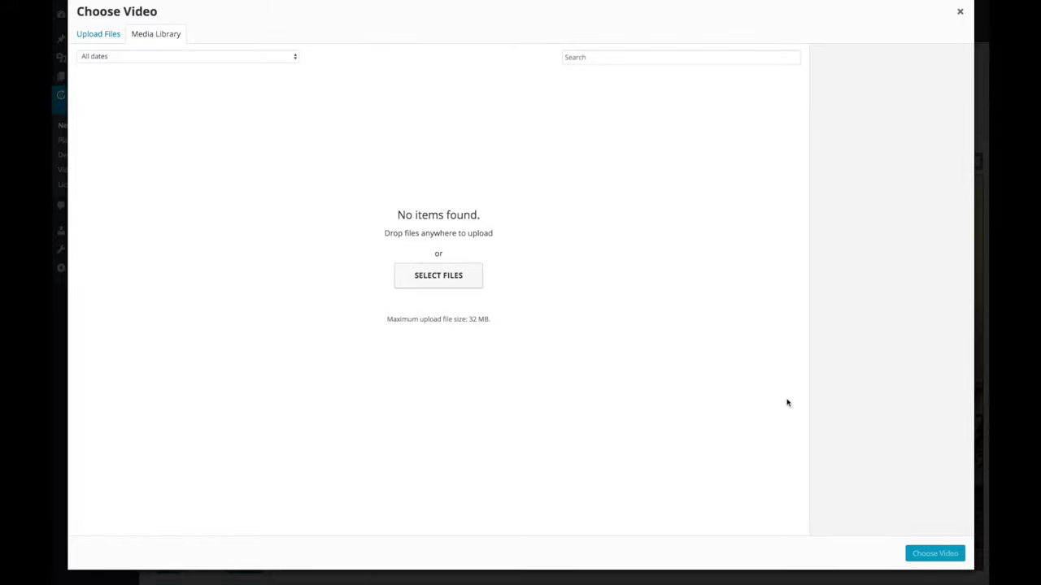
click(959, 12)
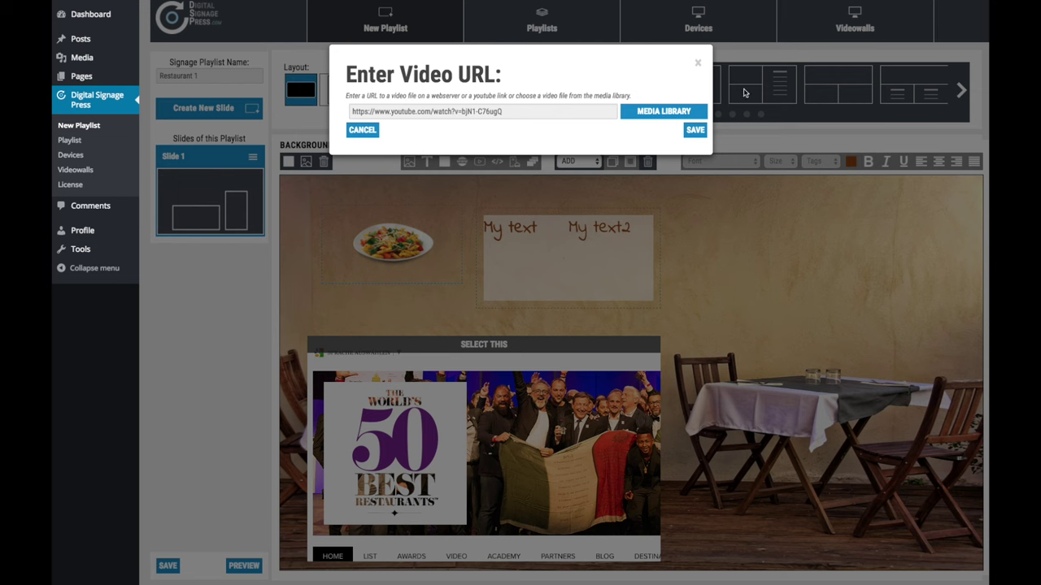
click(693, 131)
Enlarge the video element to about twice its size, start its playback and place it in the slide's upper-right corner area
drag(429, 234, 771, 345)
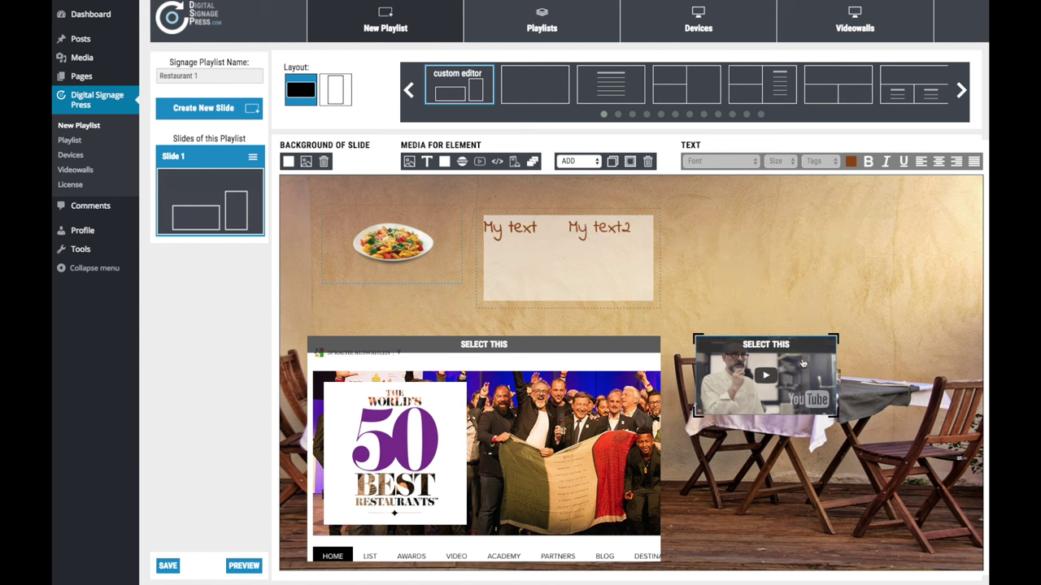
drag(836, 420, 976, 497)
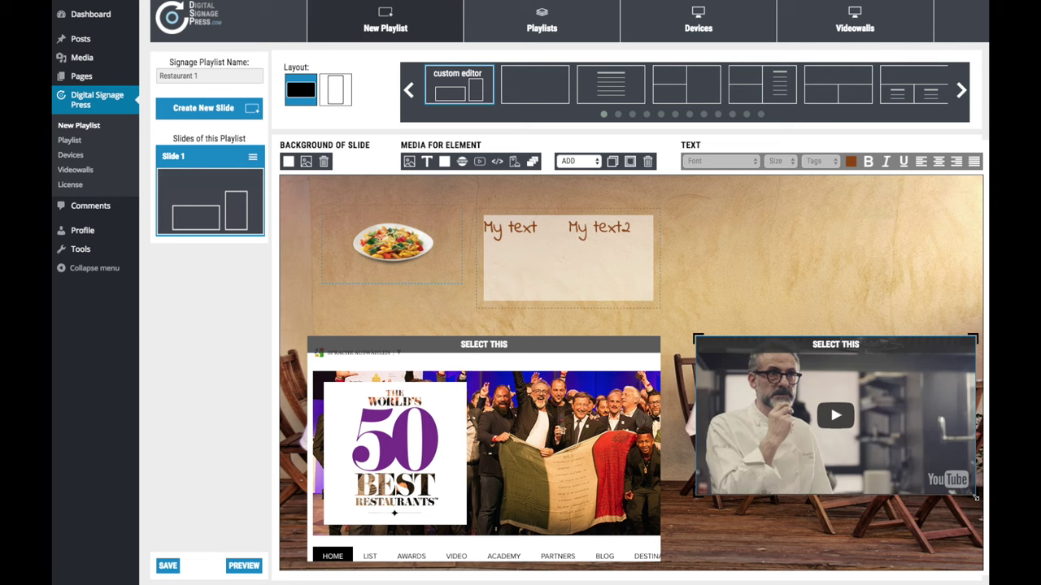
click(838, 415)
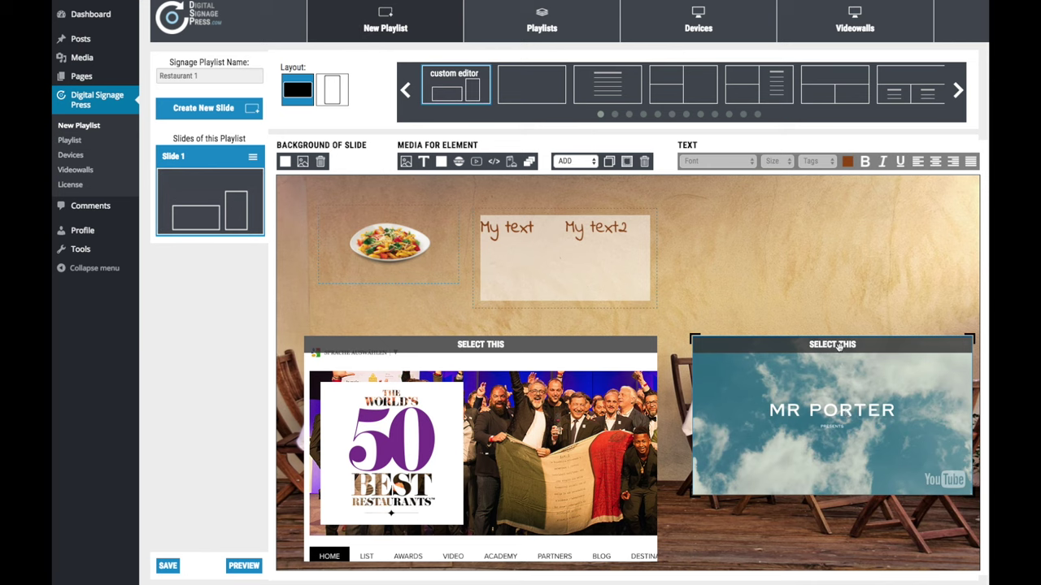
drag(846, 348, 836, 195)
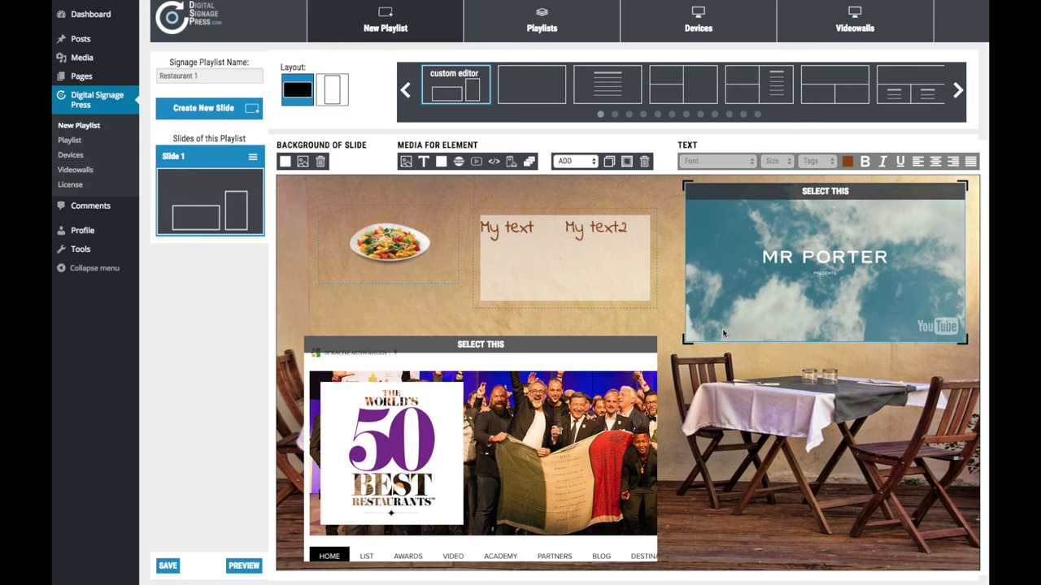
Add an Html element below the video and enlarge it to the video's width and down to the slide's bottom edge
click(582, 162)
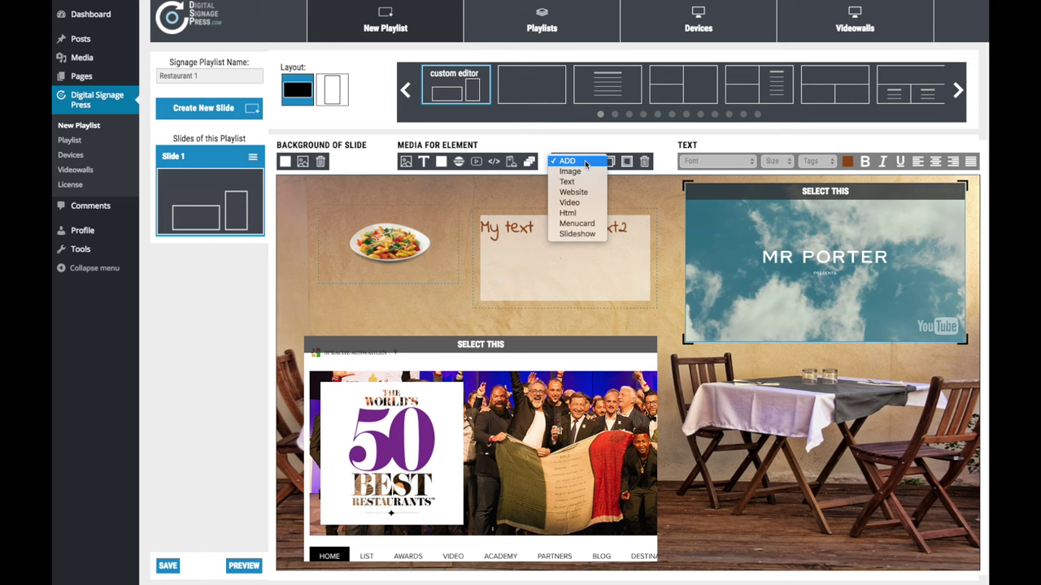
click(575, 214)
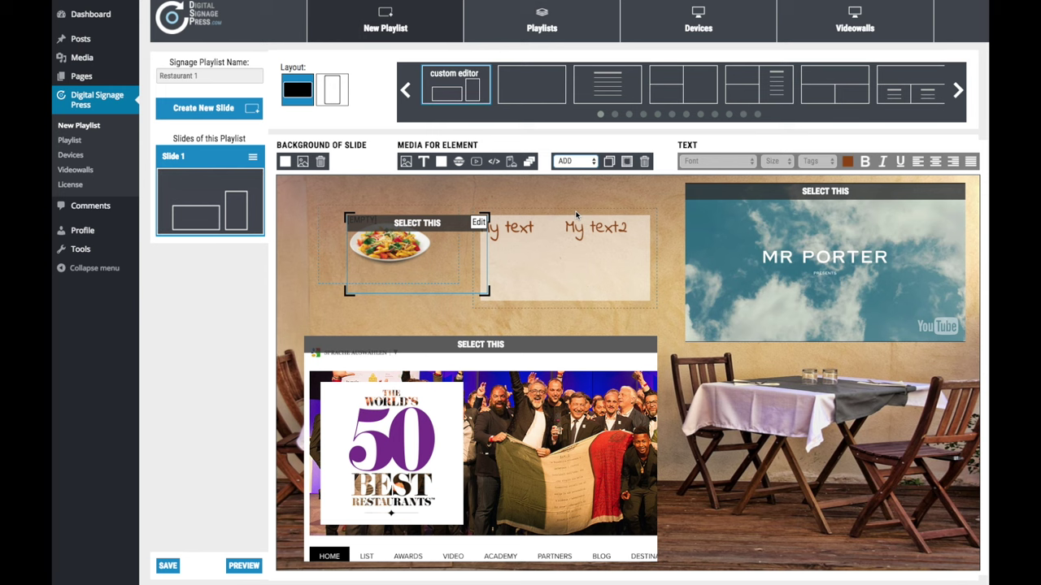
drag(455, 219, 782, 368)
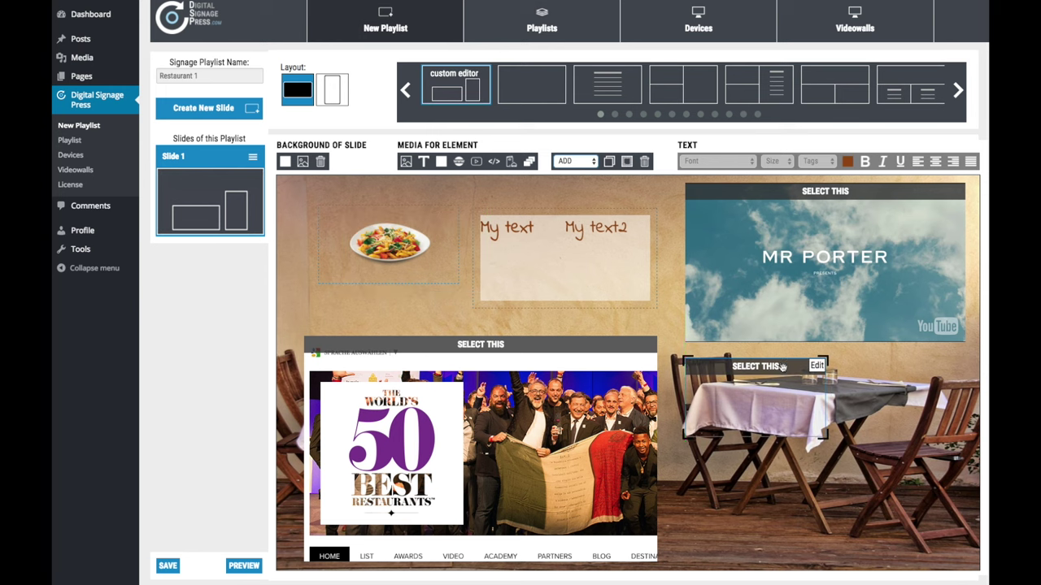
drag(827, 440, 970, 579)
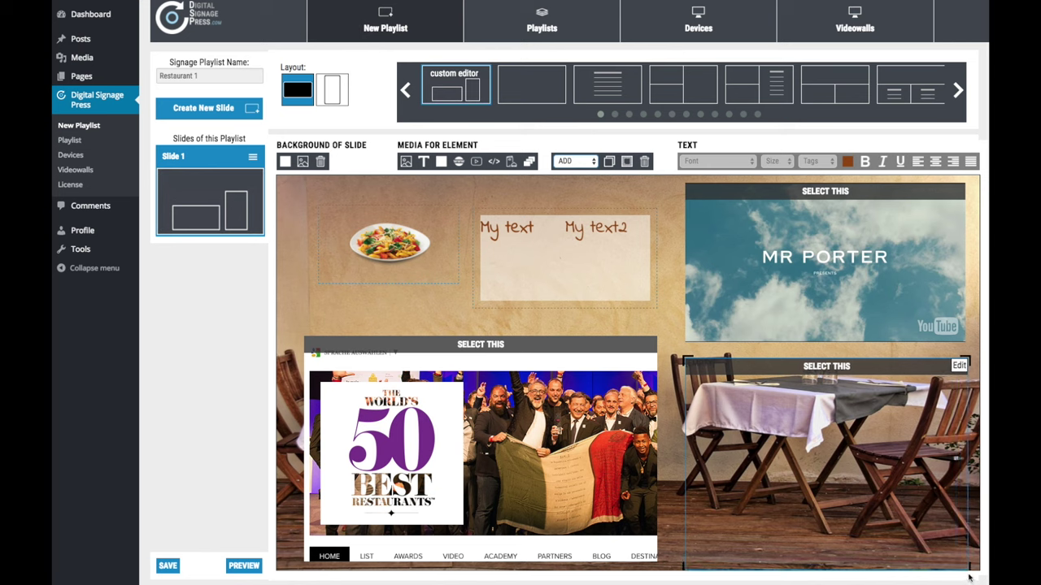
Fill the Html element with code generated from the Twitter quick template for the username restaurantmaguk and save it
click(960, 368)
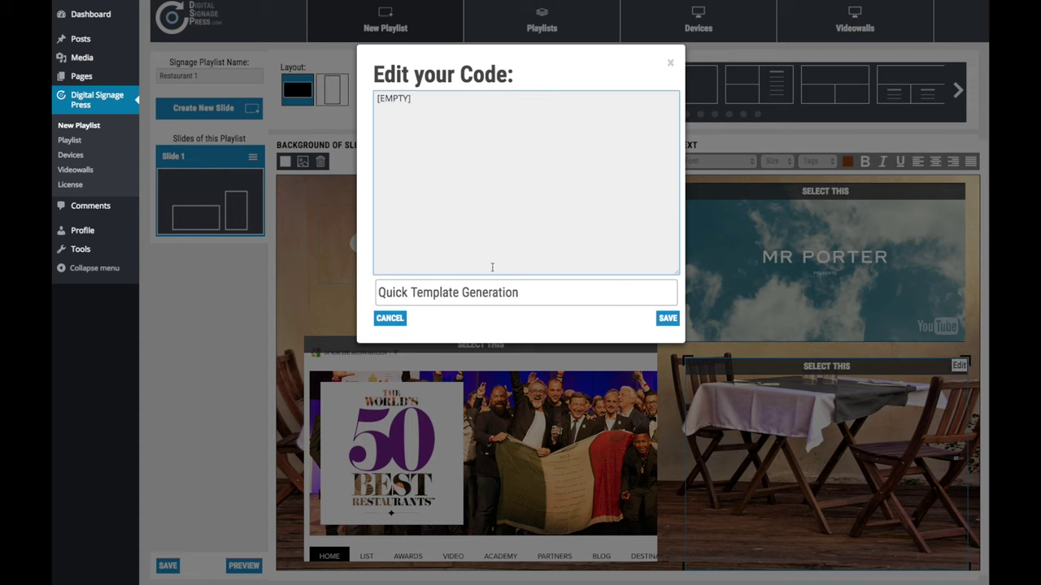
click(428, 294)
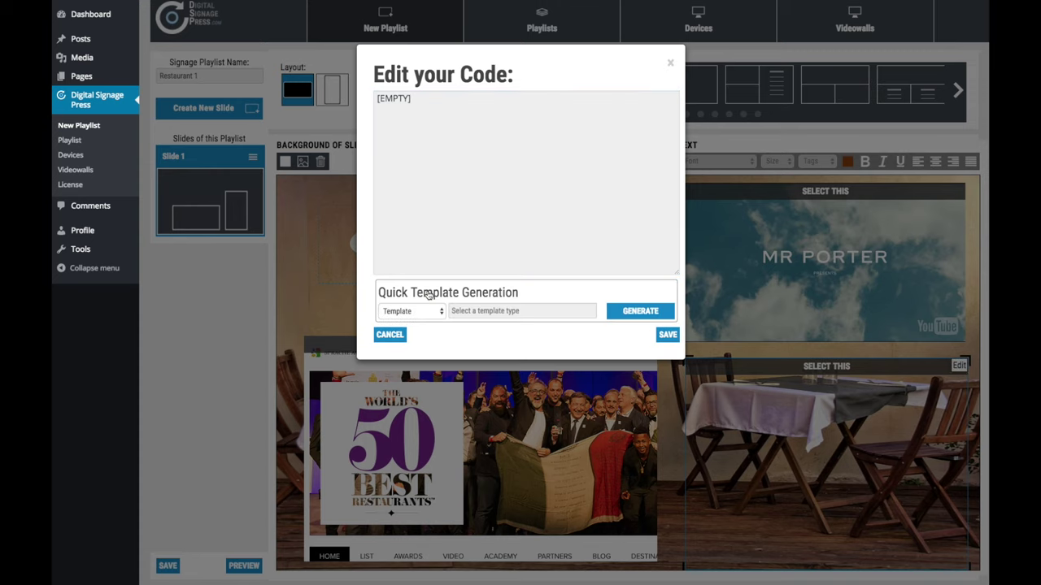
click(441, 310)
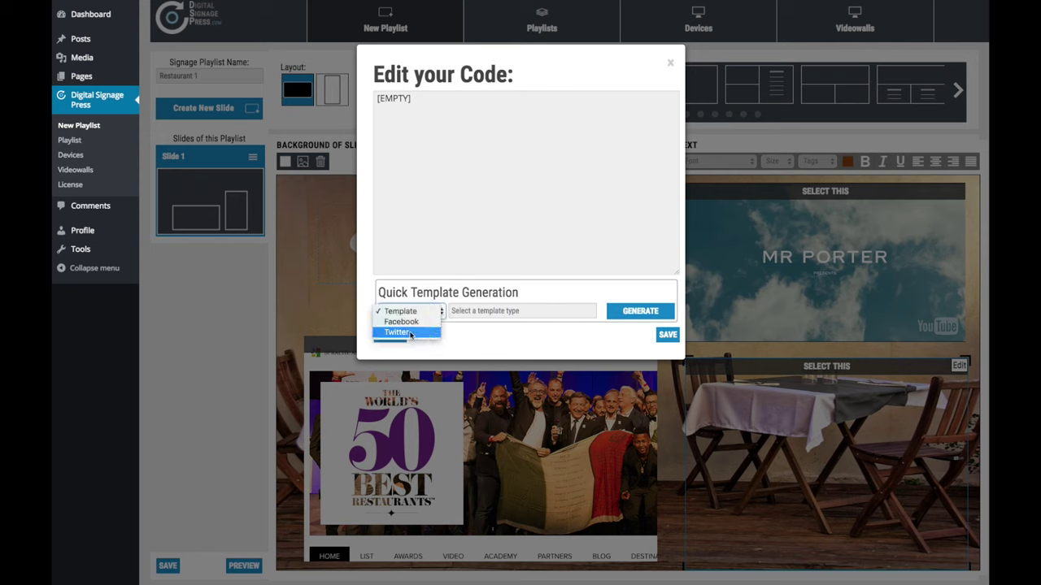
key(Escape)
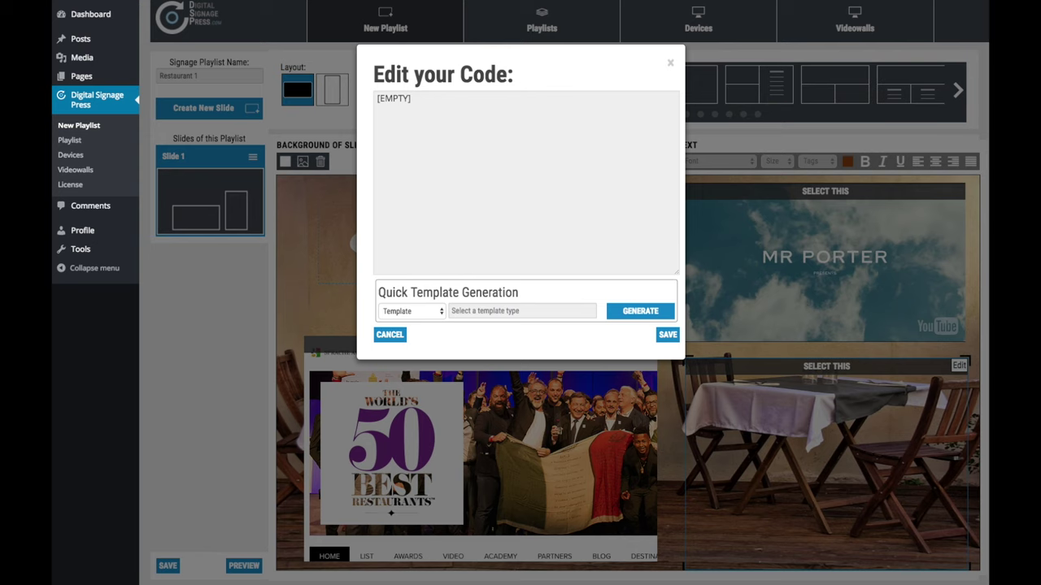
click(392, 311)
click(404, 333)
click(479, 310)
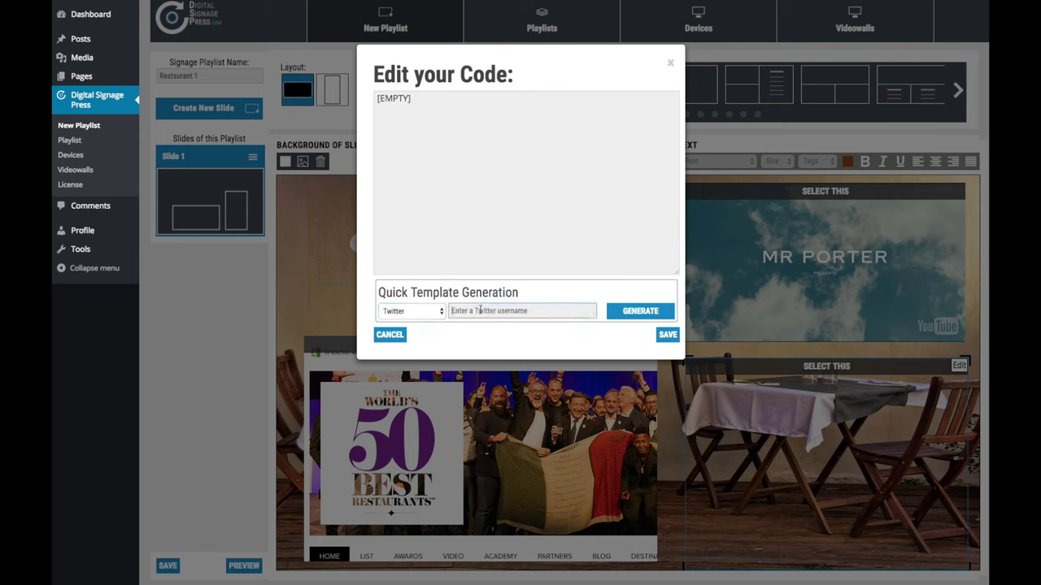
text(restaurantmaguk)
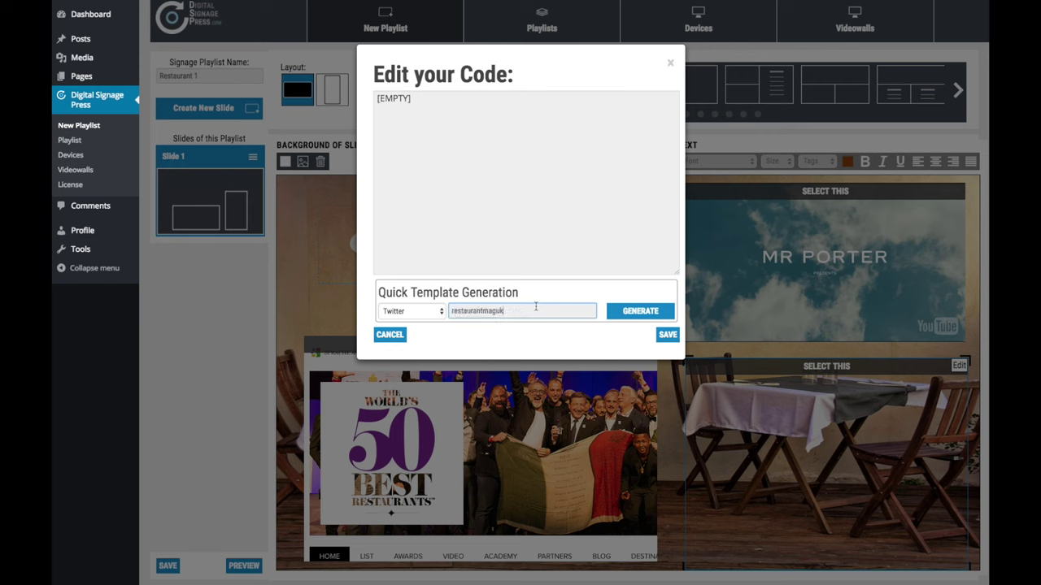
click(640, 311)
click(667, 335)
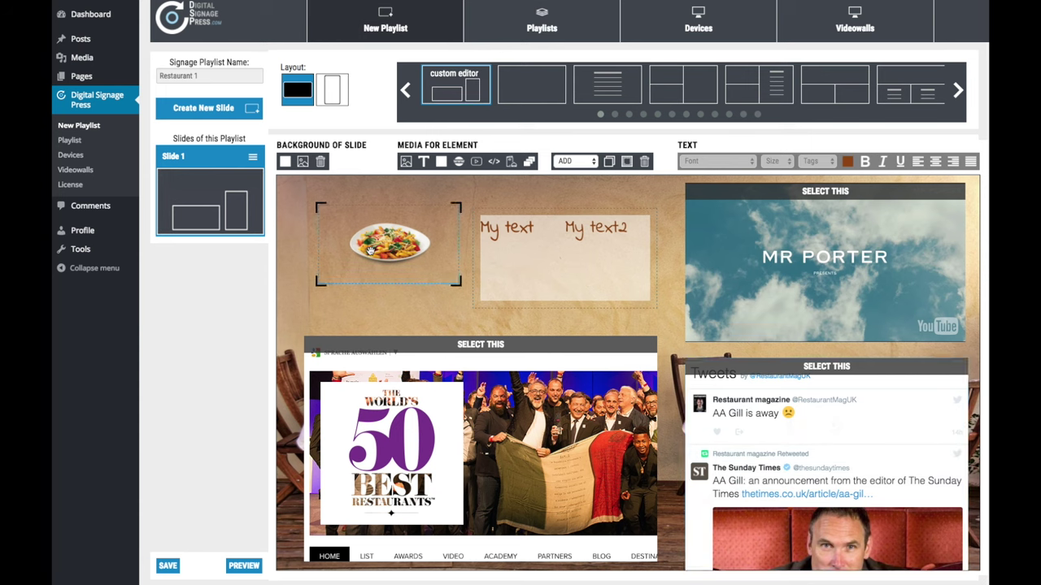
Move the pasta image towards the slide's upper-left corner and place the two-column text box directly beneath it, above the website element
drag(372, 249, 350, 231)
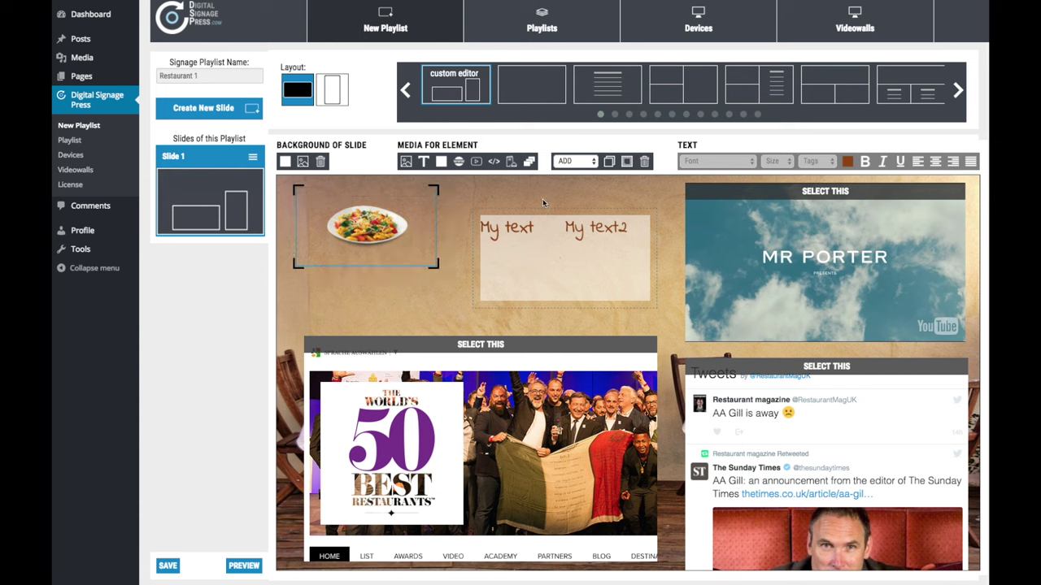
click(594, 165)
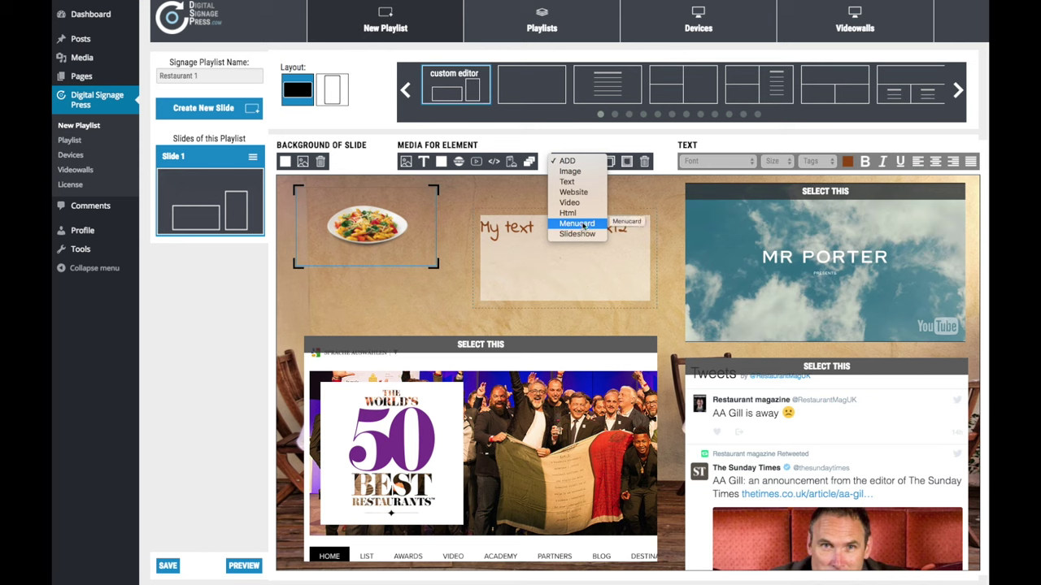
click(638, 191)
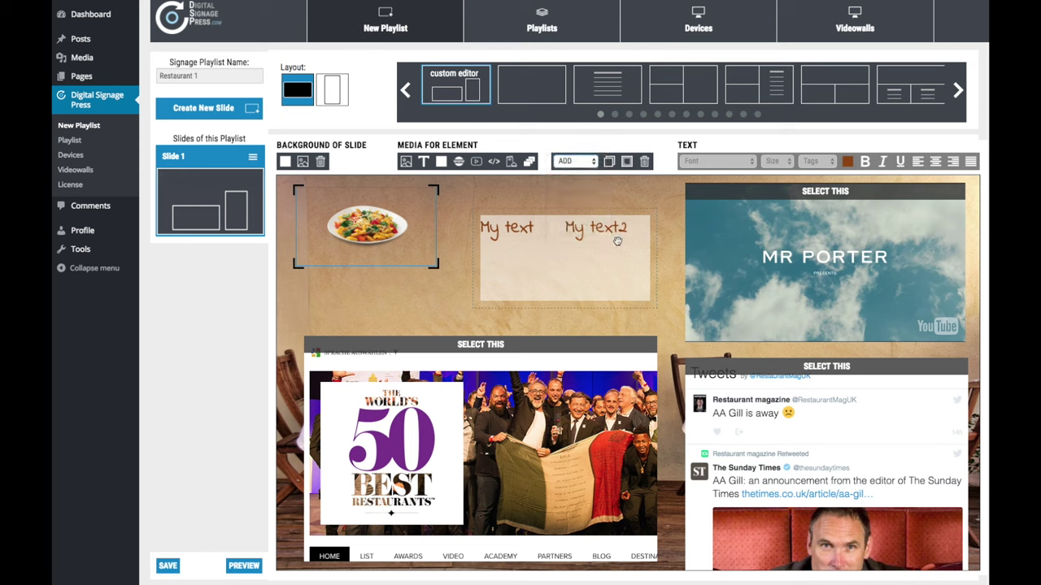
drag(629, 218, 449, 238)
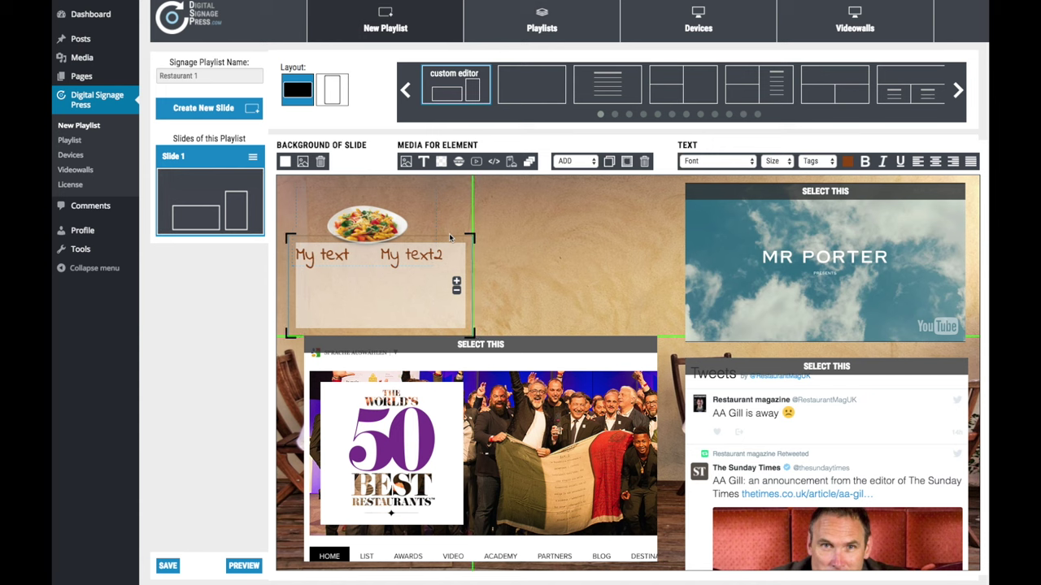
Move the video element to the slide's top edge beside the text box and shrink it to about two thirds of its width
click(823, 263)
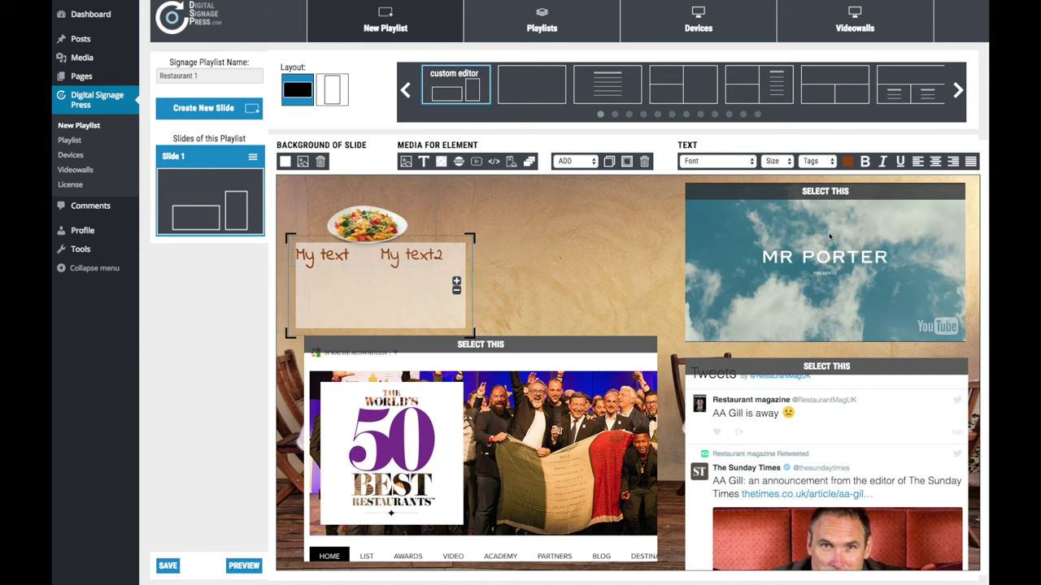
drag(838, 191, 640, 185)
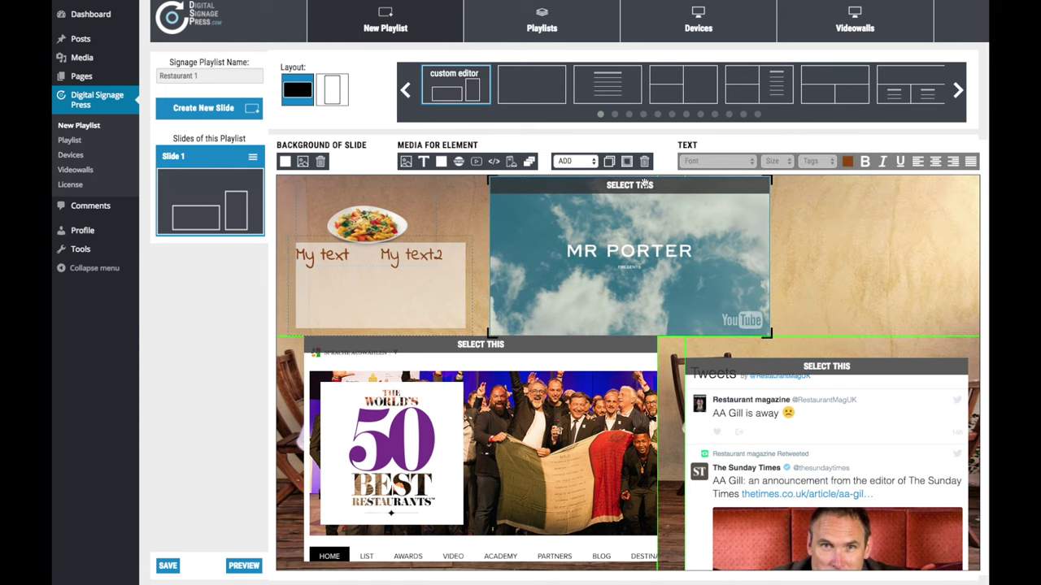
drag(770, 337, 672, 280)
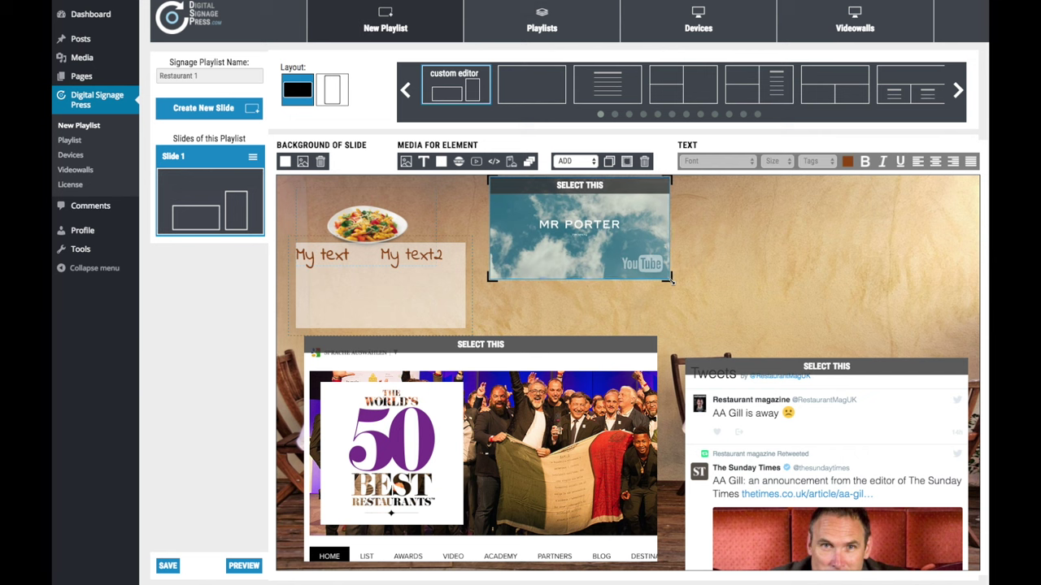
Shrink the website element and shift it slightly towards the slide's left edge
click(638, 338)
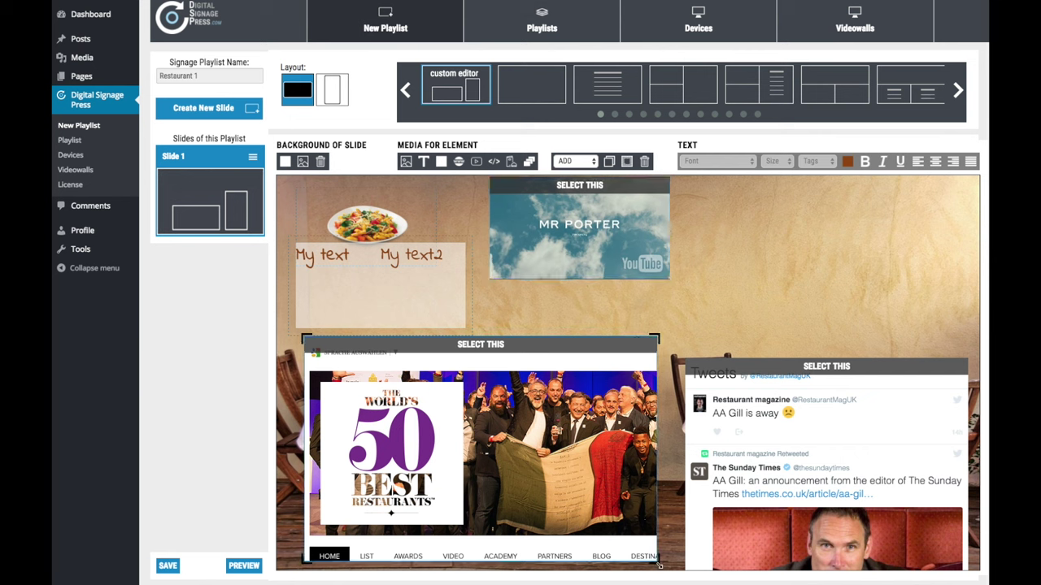
drag(658, 565, 594, 510)
drag(505, 345, 494, 354)
Move the Twitter feed so it overlaps the video and website elements, and bring each to the front in turn, ending with the feed
drag(783, 366, 565, 244)
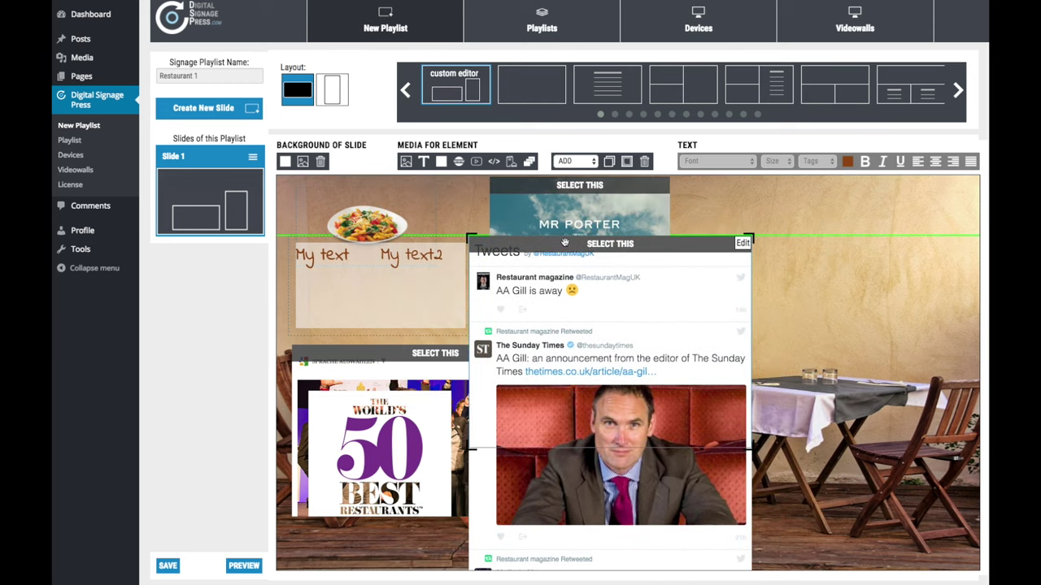
click(559, 186)
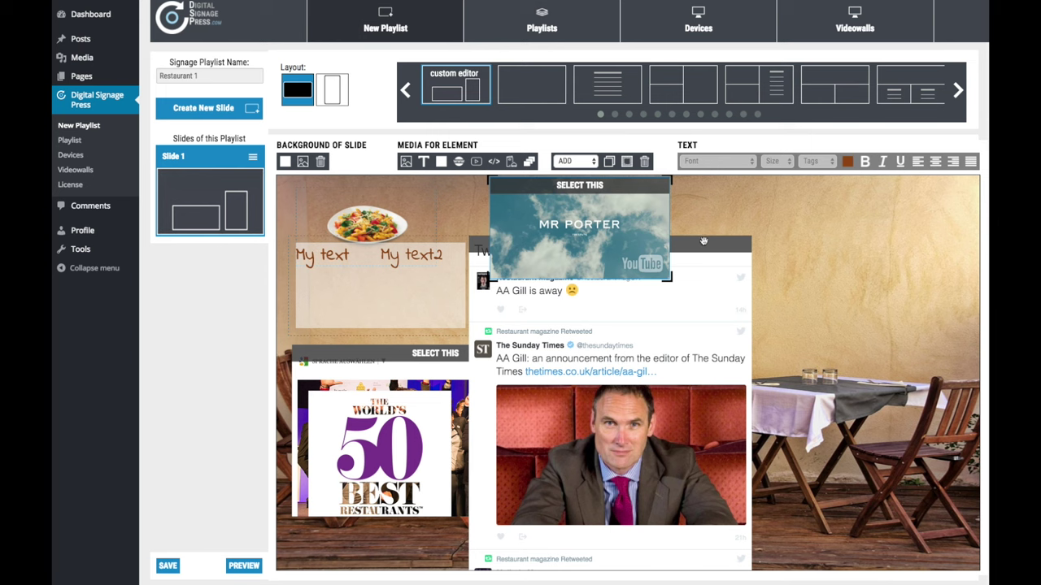
click(703, 241)
click(397, 356)
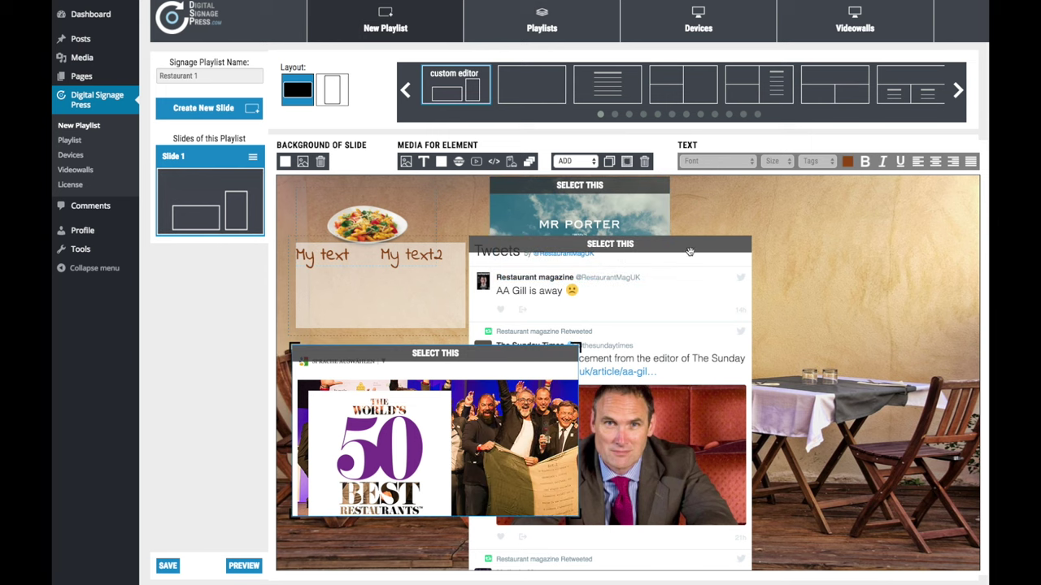
click(687, 244)
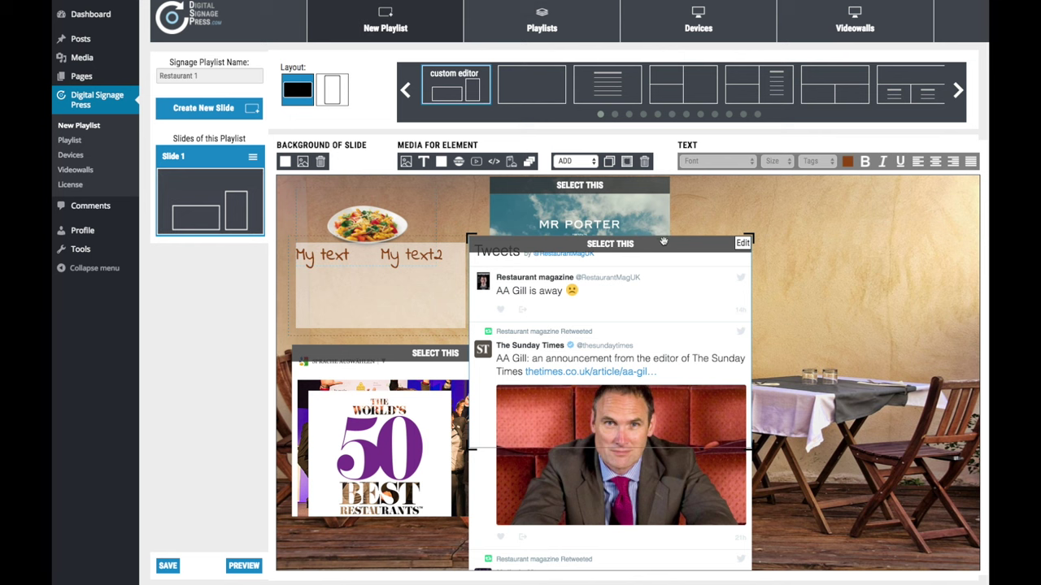
Move the Twitter feed down below the video element so it sits level with the website element
drag(664, 244, 654, 283)
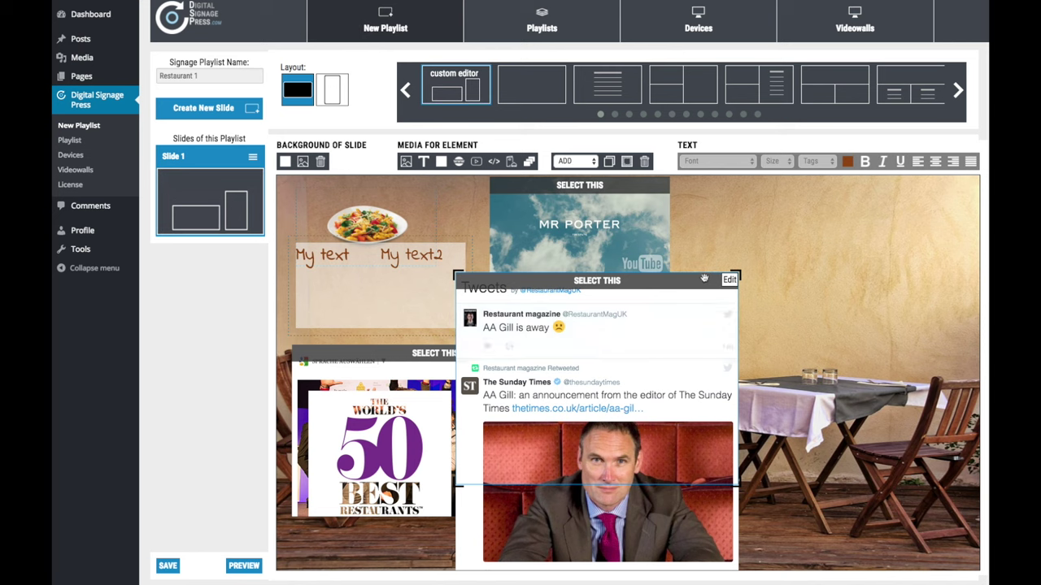
drag(699, 279, 723, 356)
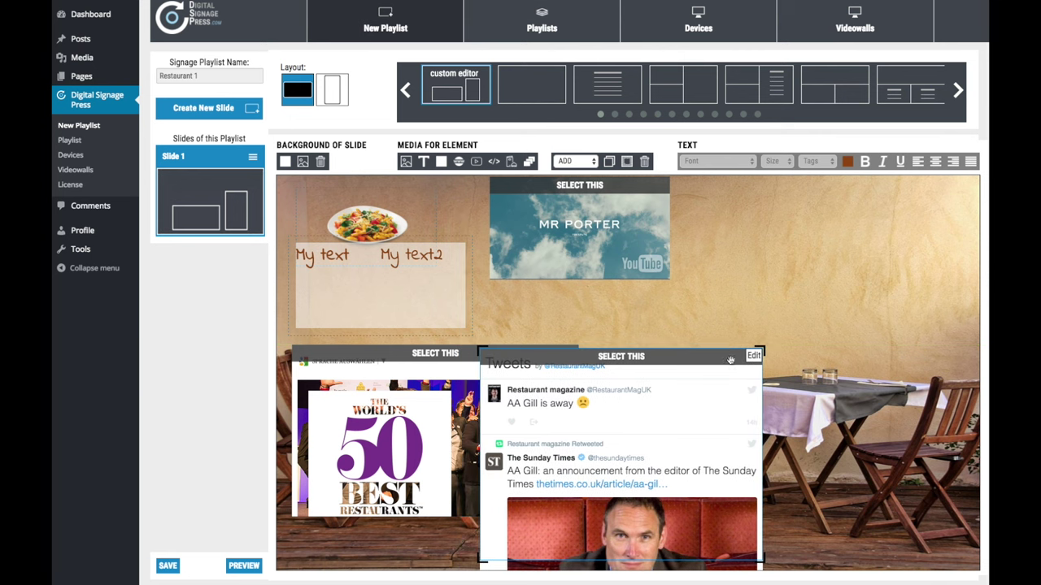
Add a menu card element, place it in the slide's upper-right corner and shrink it to about two thirds of its width
click(574, 161)
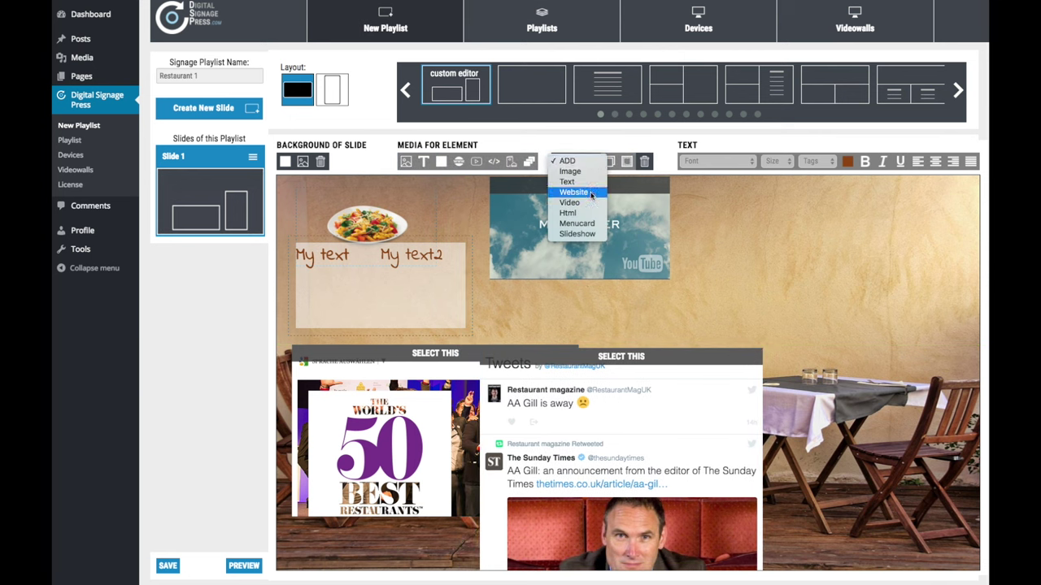
click(585, 227)
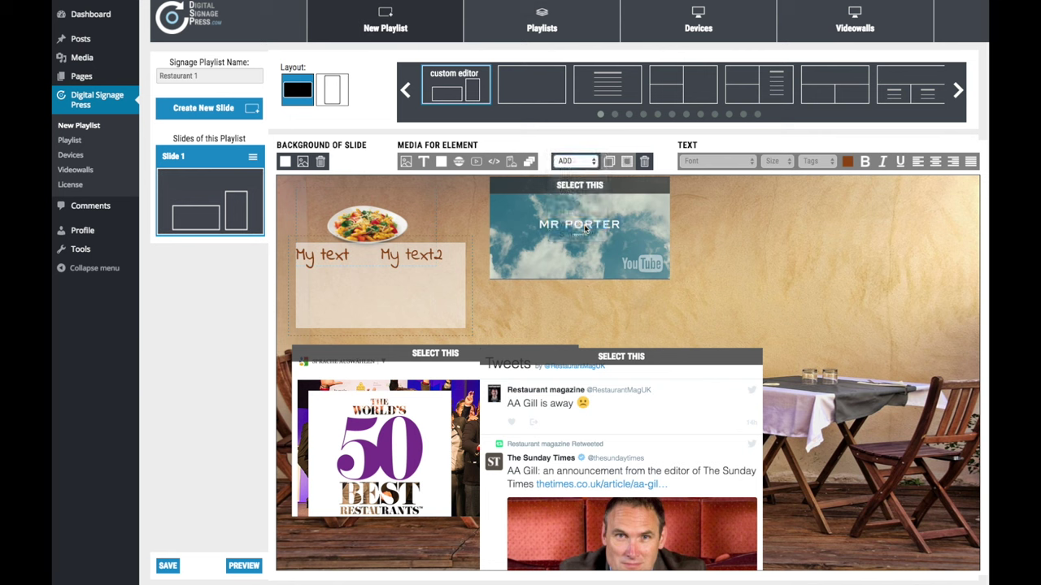
drag(571, 218, 820, 199)
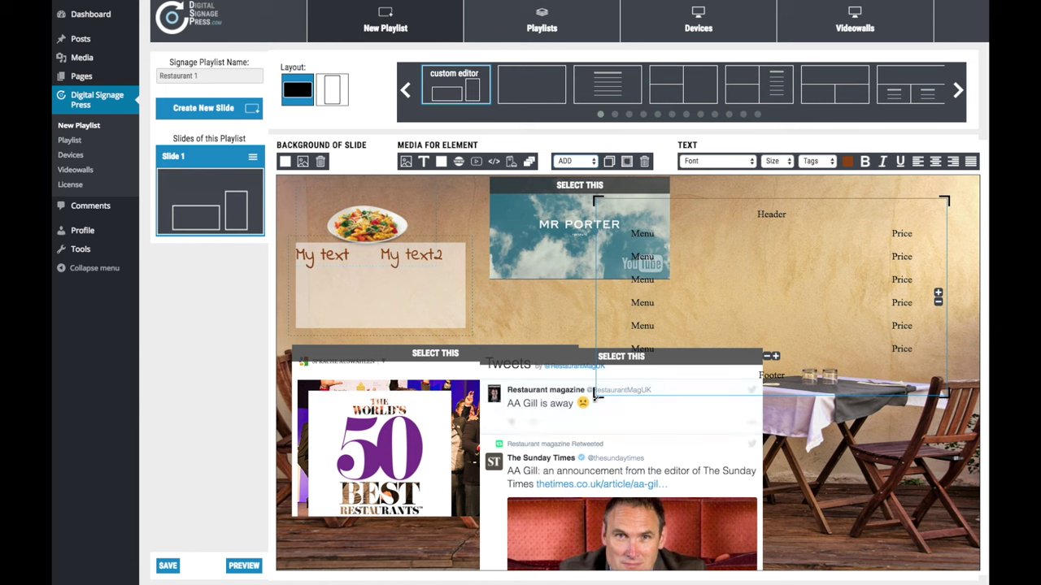
drag(600, 393, 707, 335)
drag(842, 204, 844, 193)
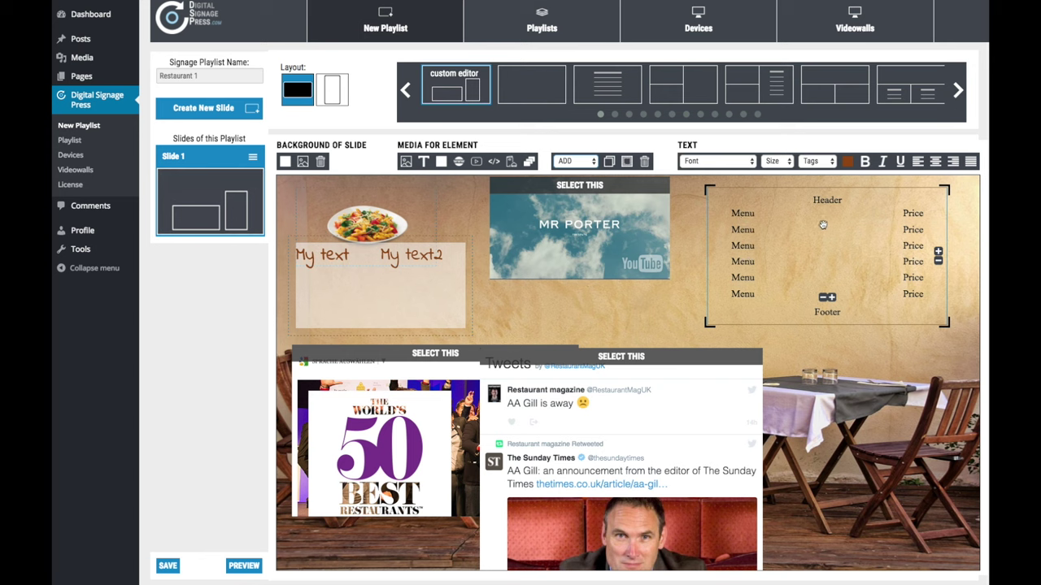
Give the menu card a second price column and reduce it to five menu rows
click(938, 252)
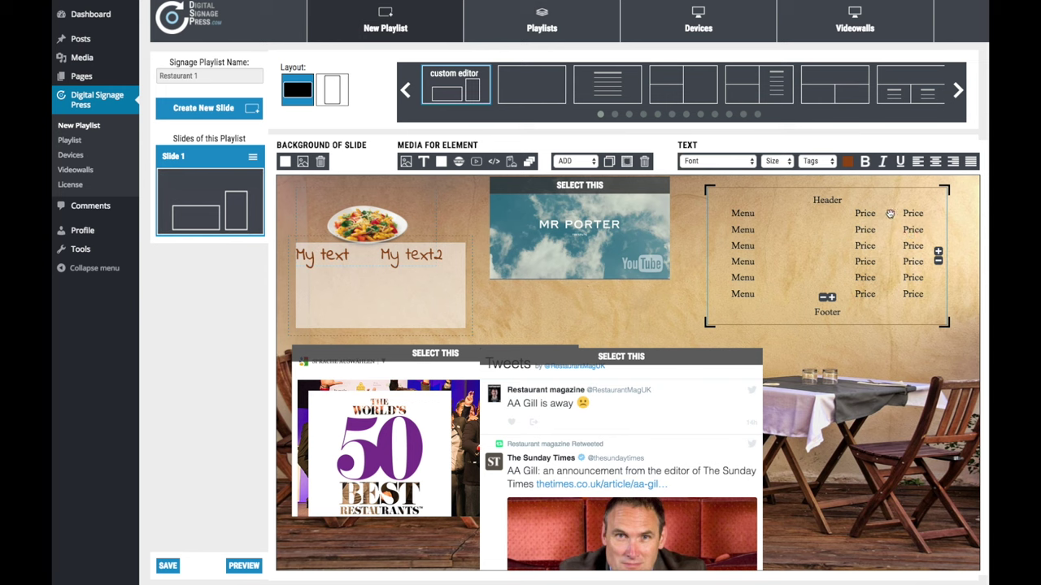
click(831, 298)
click(824, 298)
click(824, 297)
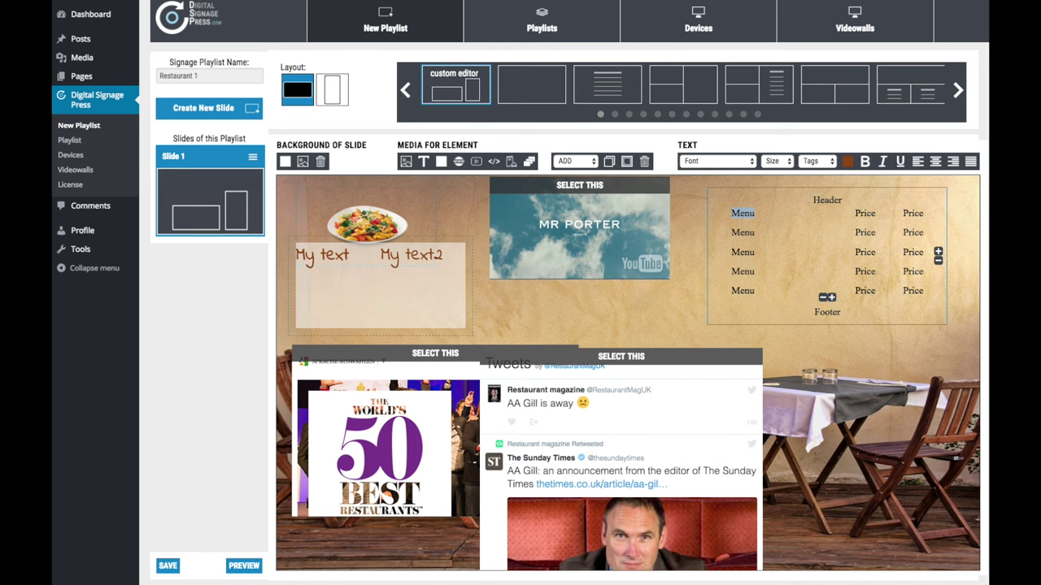
Fill the menu card's first row with DRINKS, 0.33 and 0.5
text(DRINKS)
double_click(865, 212)
text(0.33)
key(Tab)
text(0.55)
key(BackSpace)
Fill the menu card's second row with Coca Cola and the prices 1.80 EUR and 2.50 EUR
text(Coca Cola)
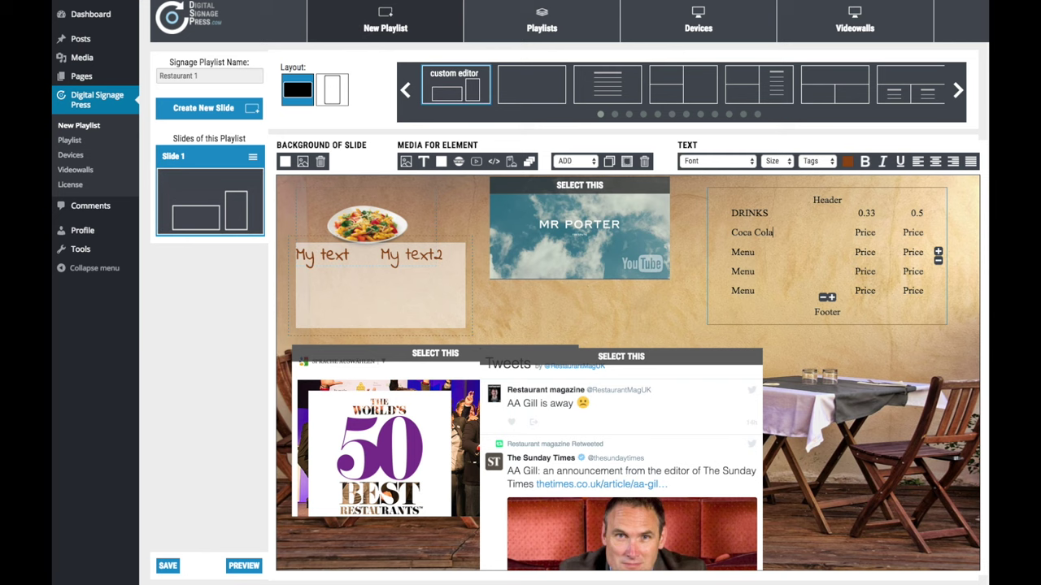
double_click(862, 232)
text(1.80 EUR)
double_click(913, 232)
text(2.50 EUR)
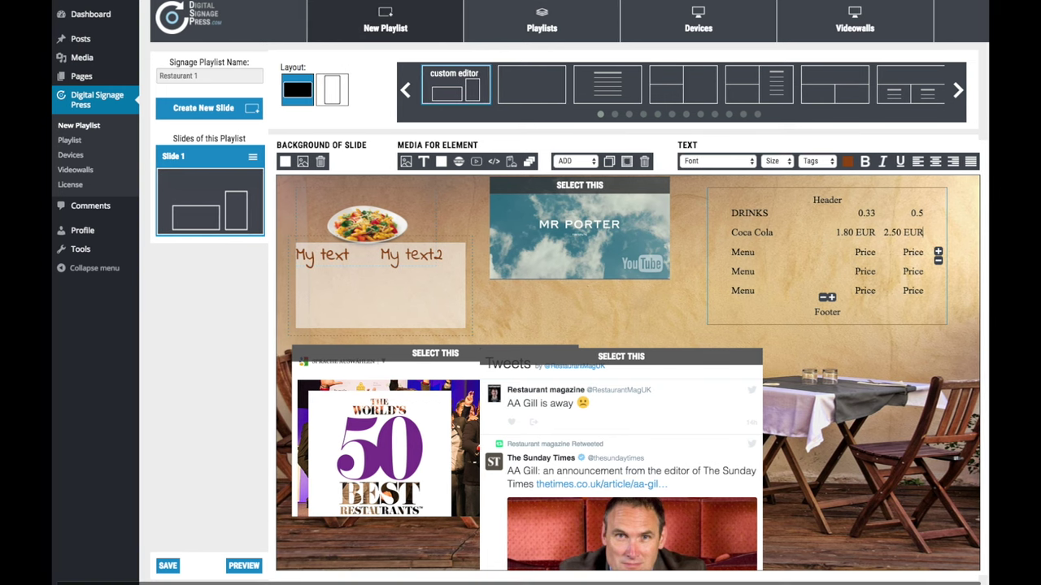
Fill the menu card's third row with Fanta and the prices 1.80 EUR and 2.50 EUR
text(Fanta)
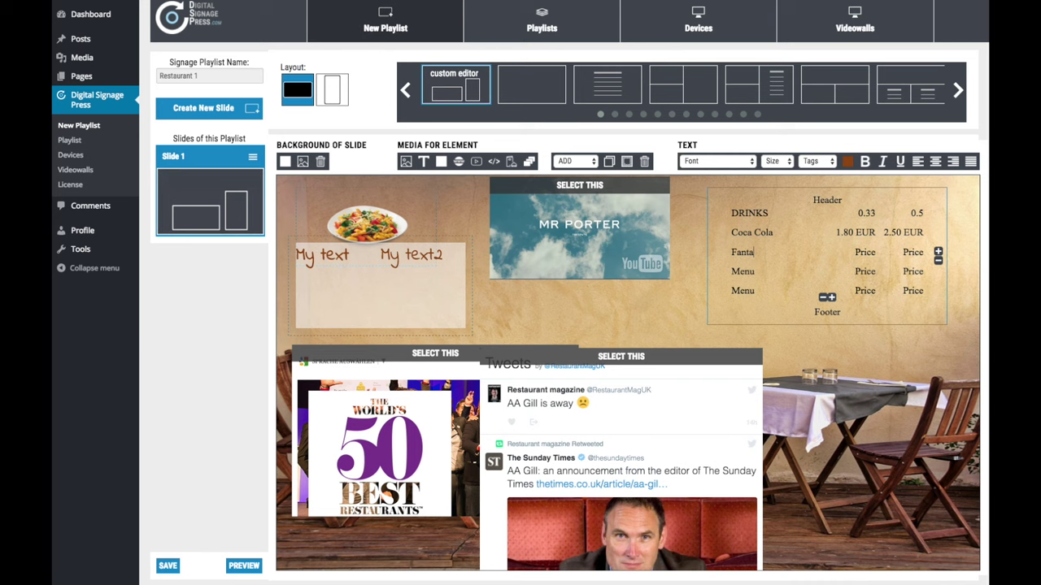
key(Tab)
text(1.80 EUR)
key(Tab)
text(2.50EUR)
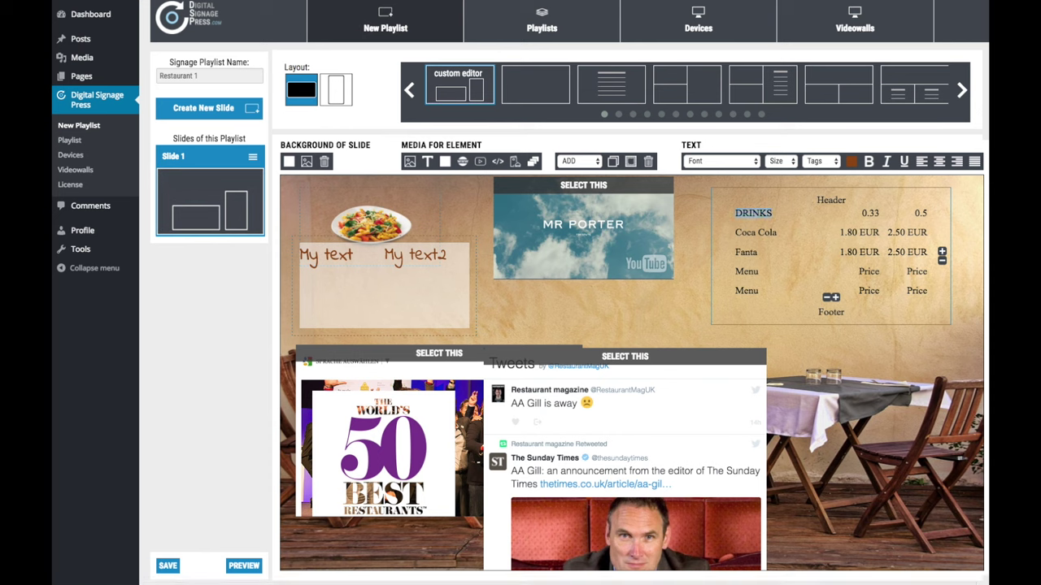
Format the word DRINKS in the menu card with the Indie Flower font, size 5 and the brown text colour
click(758, 165)
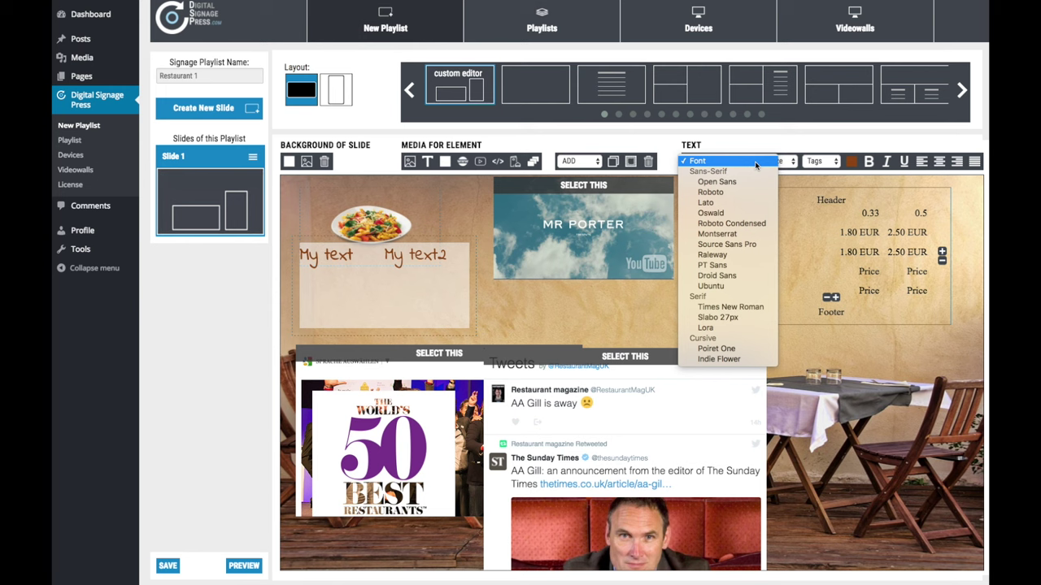
click(714, 360)
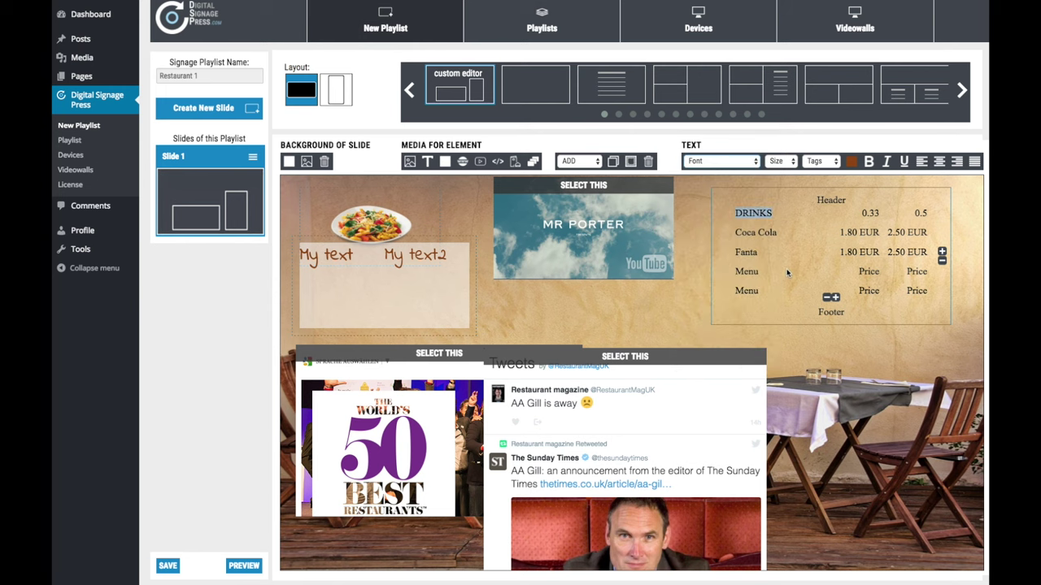
click(791, 163)
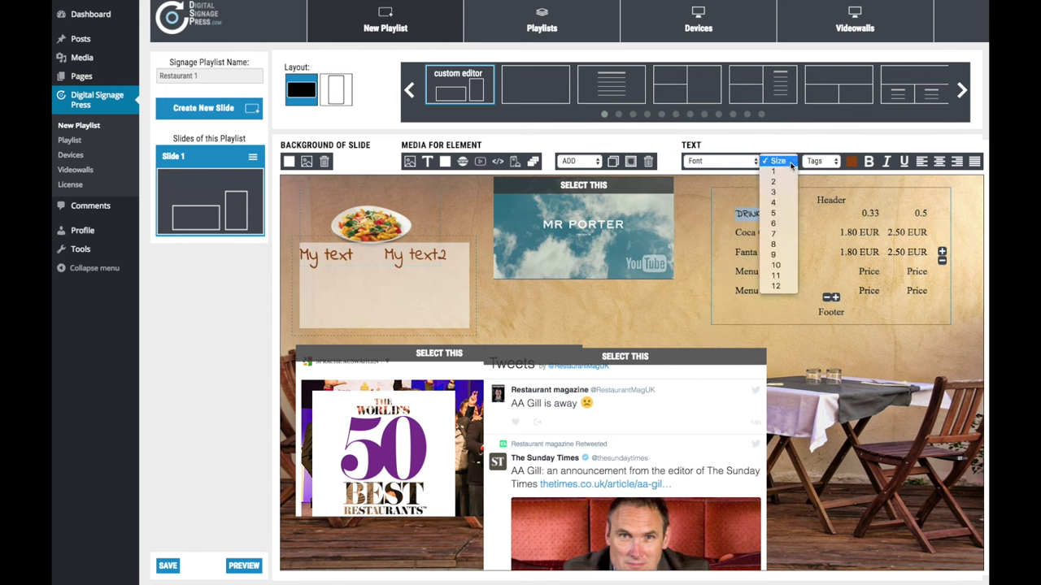
click(779, 214)
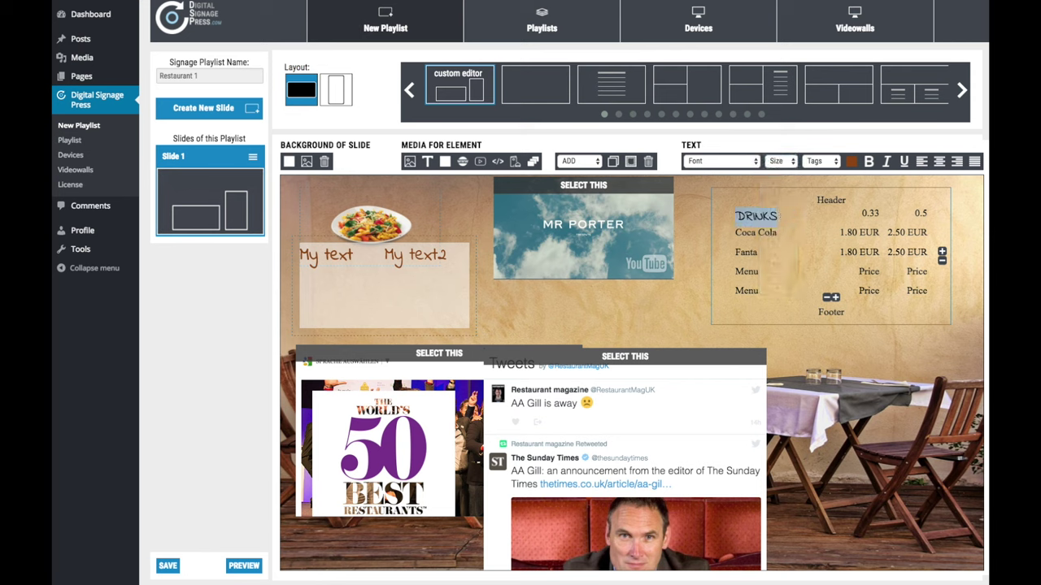
click(850, 161)
click(854, 220)
Move the Twitter feed beneath the menu card and lower the website element to the slide's bottom edge
click(718, 358)
drag(715, 359, 903, 359)
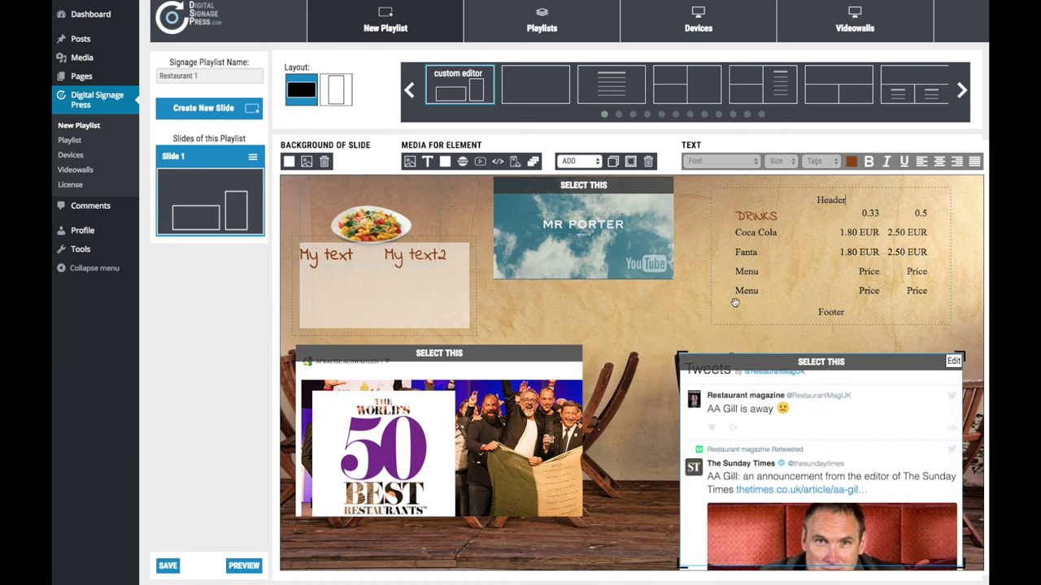
click(592, 161)
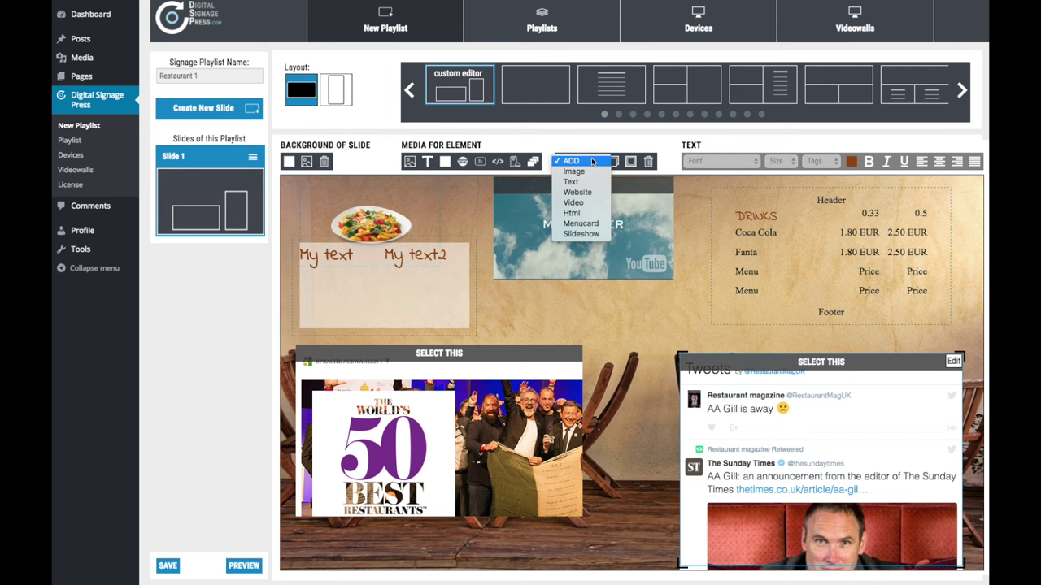
drag(513, 356, 514, 402)
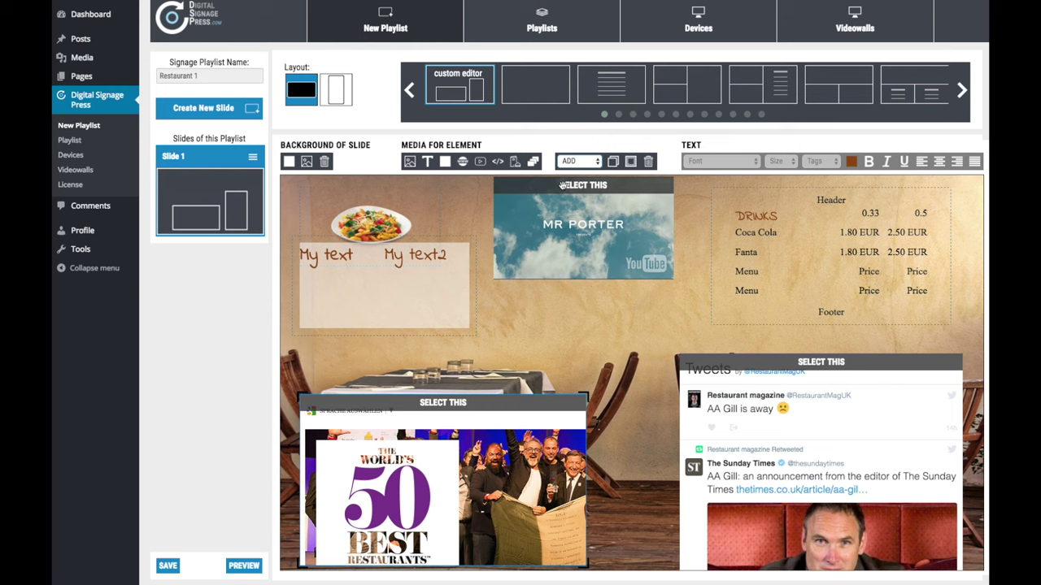
Add a slideshow element with the pasta picture as its first image, using the rightward slide-in effect and a 3-second duration
click(597, 163)
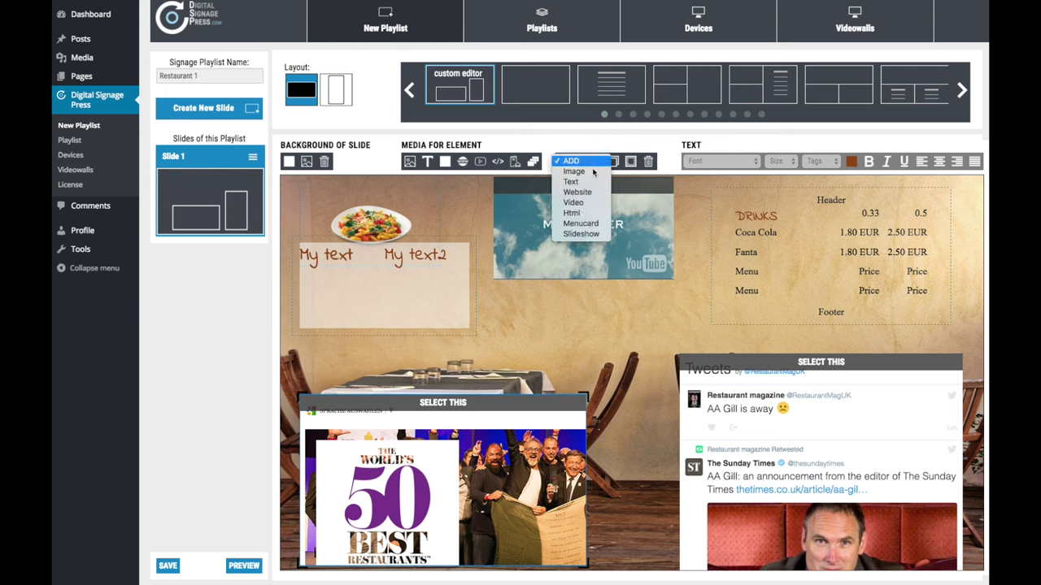
click(580, 234)
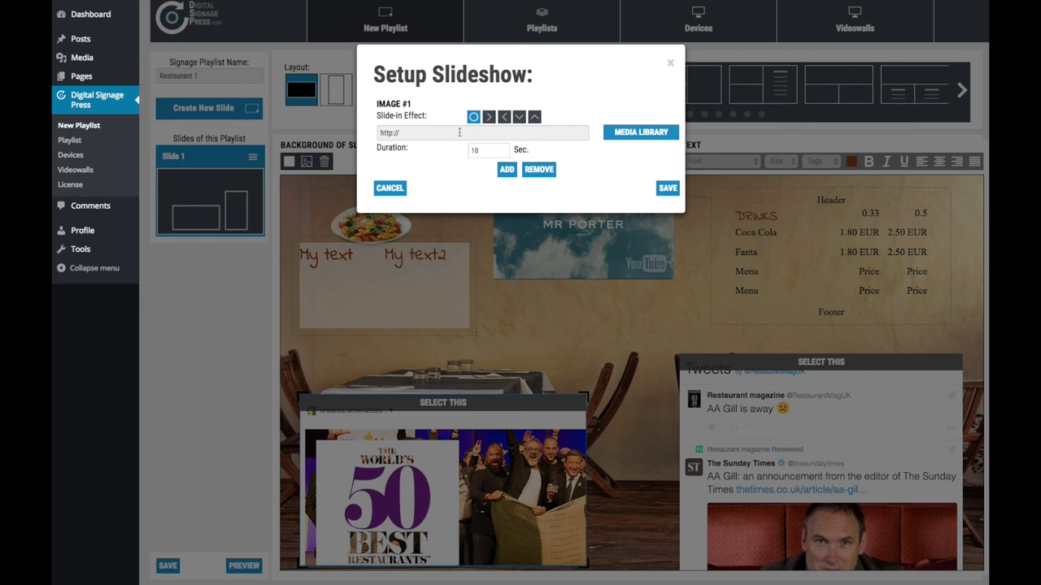
click(628, 132)
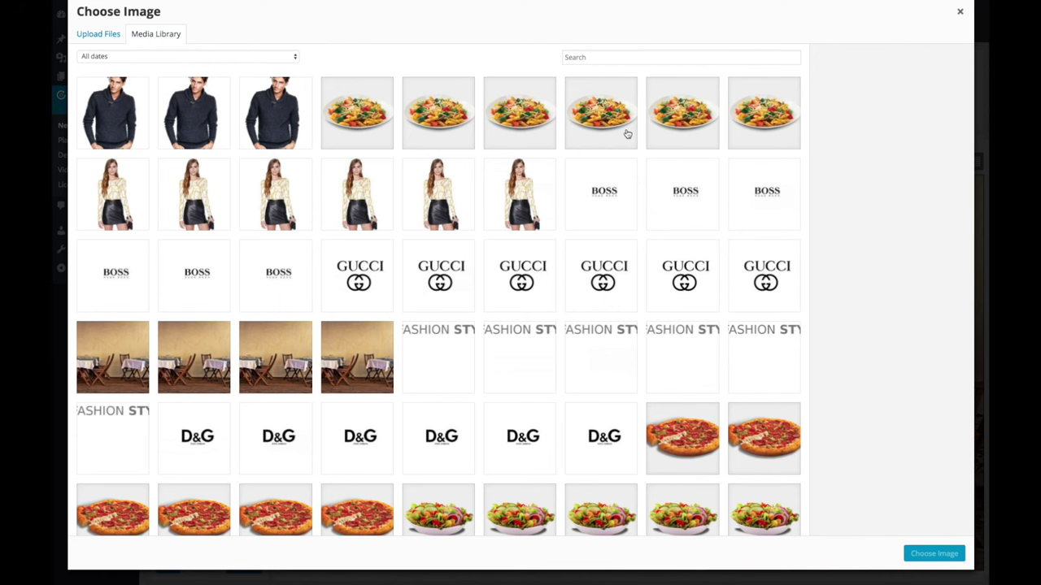
click(358, 106)
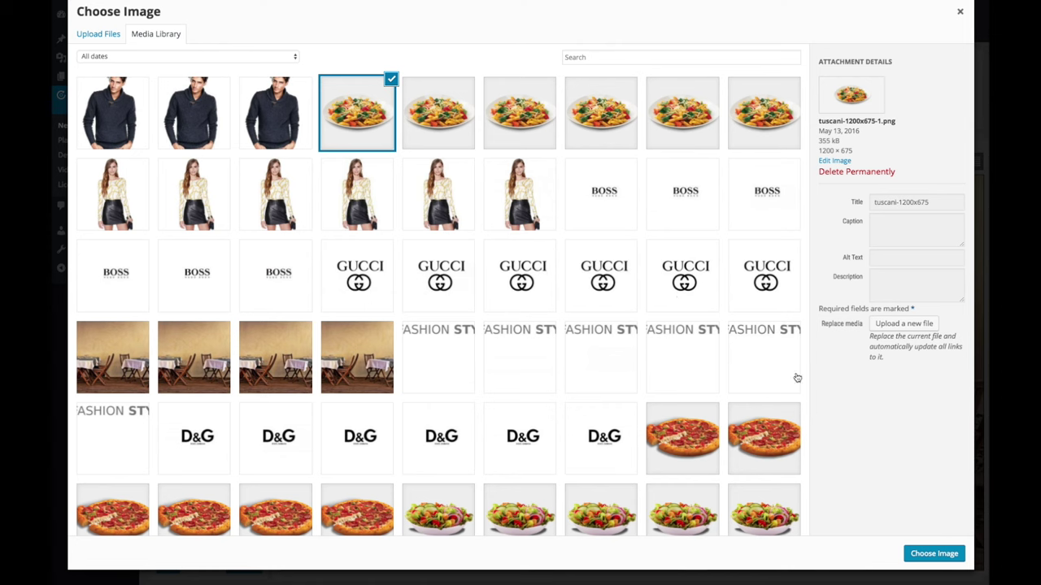
click(928, 556)
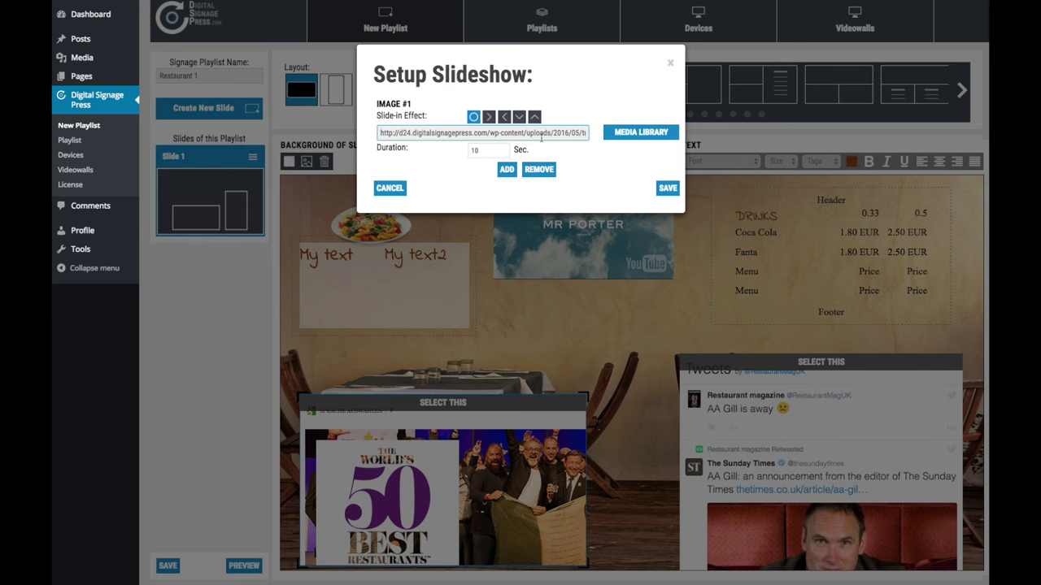
click(489, 119)
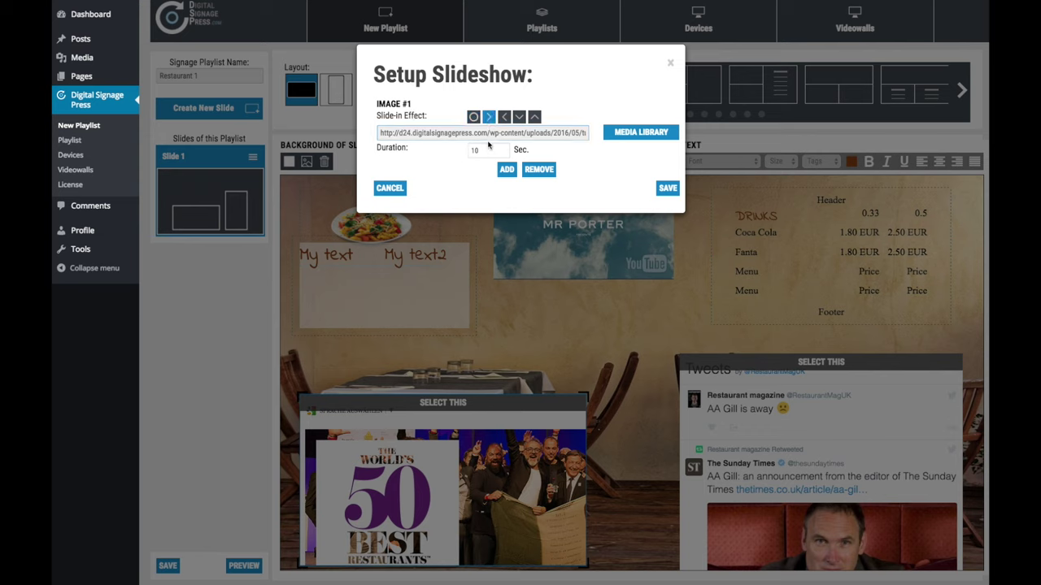
drag(483, 150, 457, 152)
text(3)
Add the pizza picture as the slideshow's second image with the leftward slide-in effect and a 3-second duration
click(507, 169)
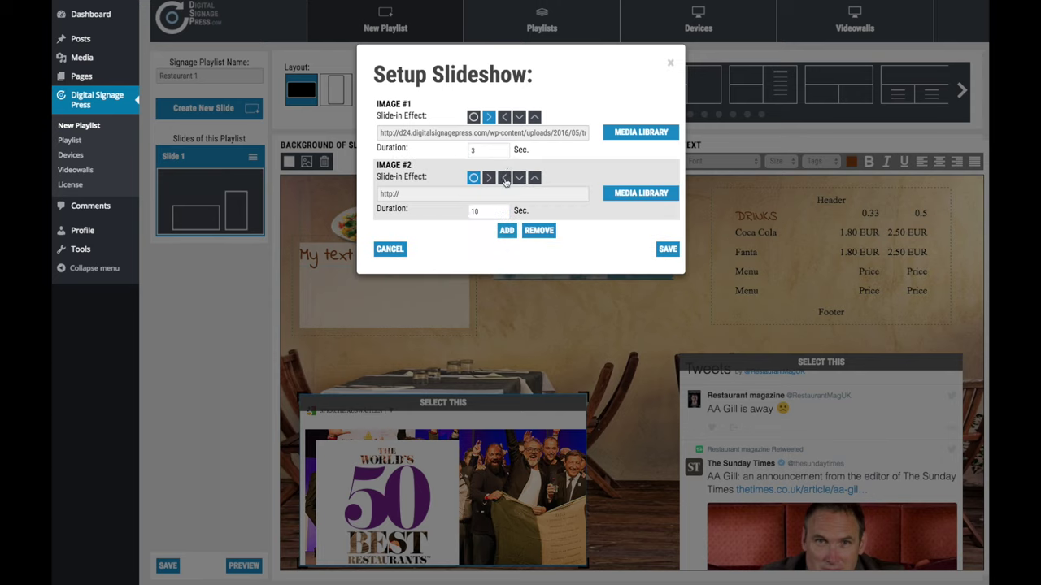
click(505, 178)
click(638, 193)
click(697, 440)
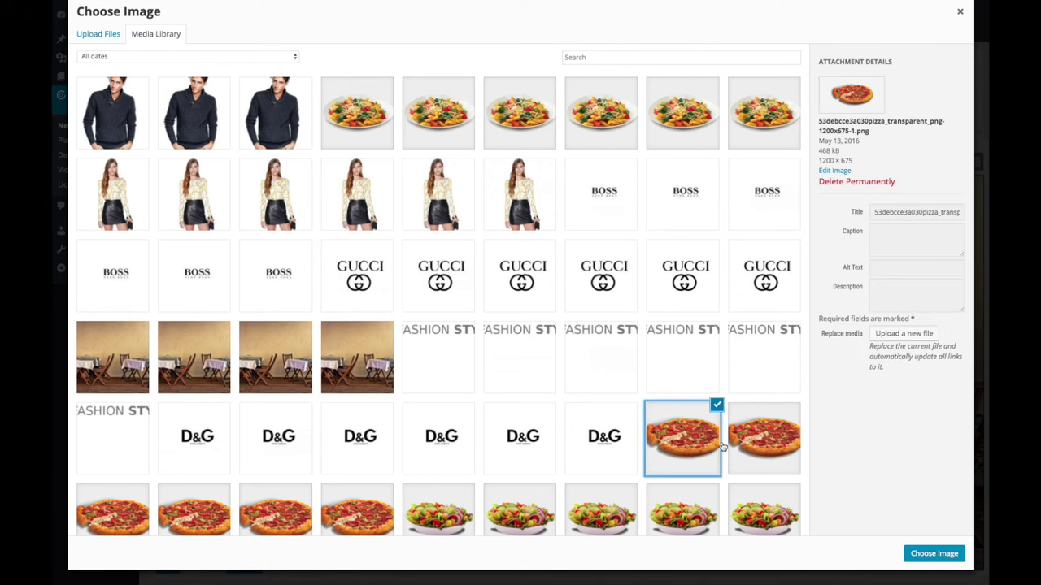
click(943, 560)
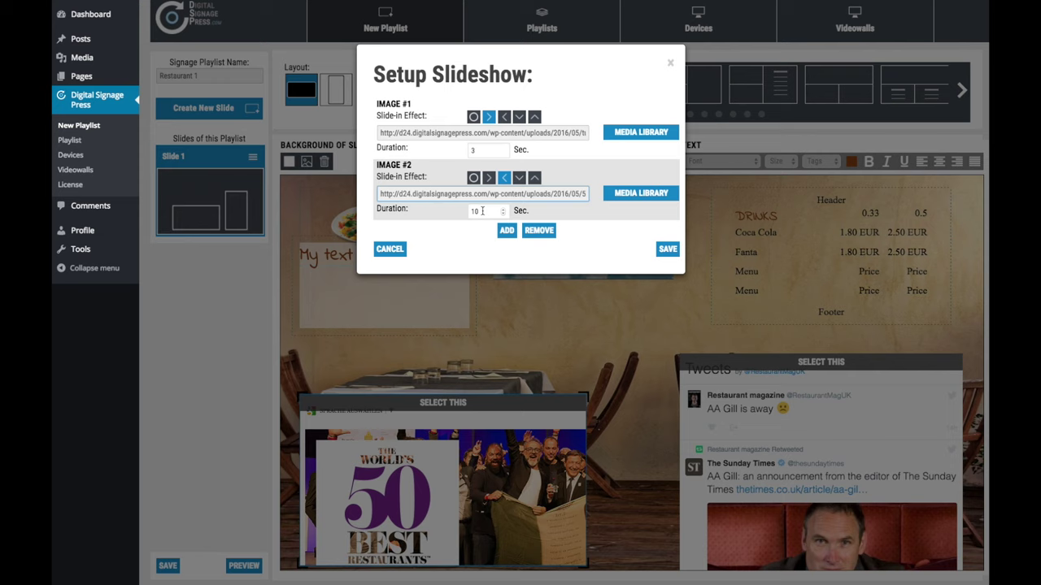
drag(486, 212, 460, 212)
text(3)
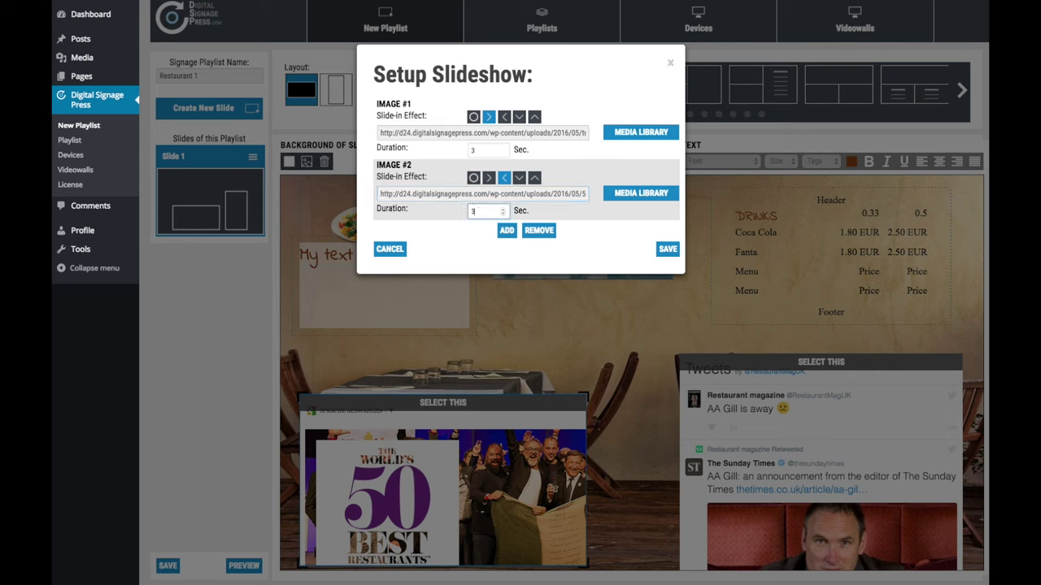
Add the salad picture as the third image with the upward slide-in effect and a 3-second duration, and save the slideshow
click(506, 231)
click(534, 240)
click(640, 255)
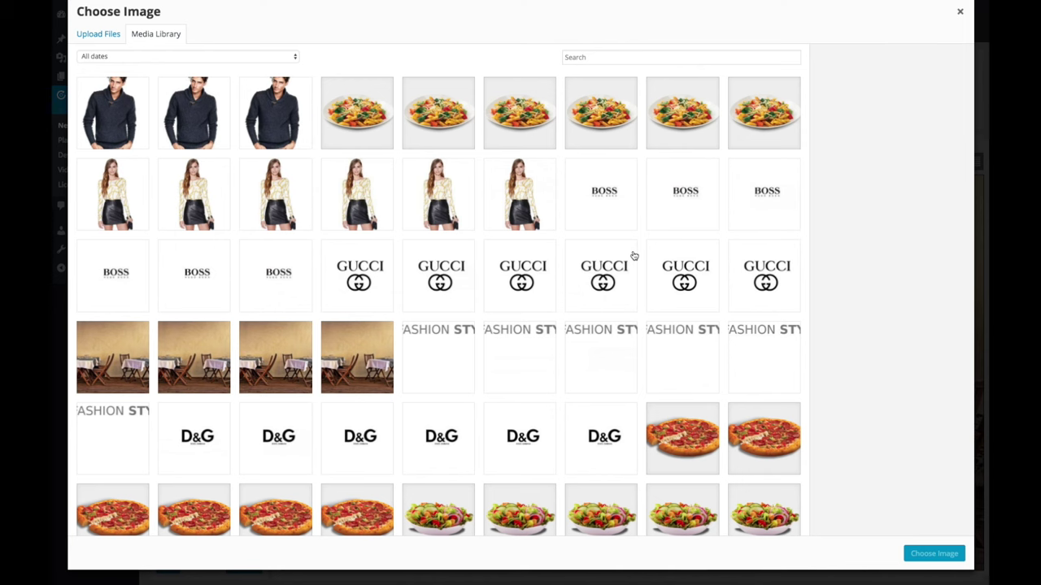
click(681, 508)
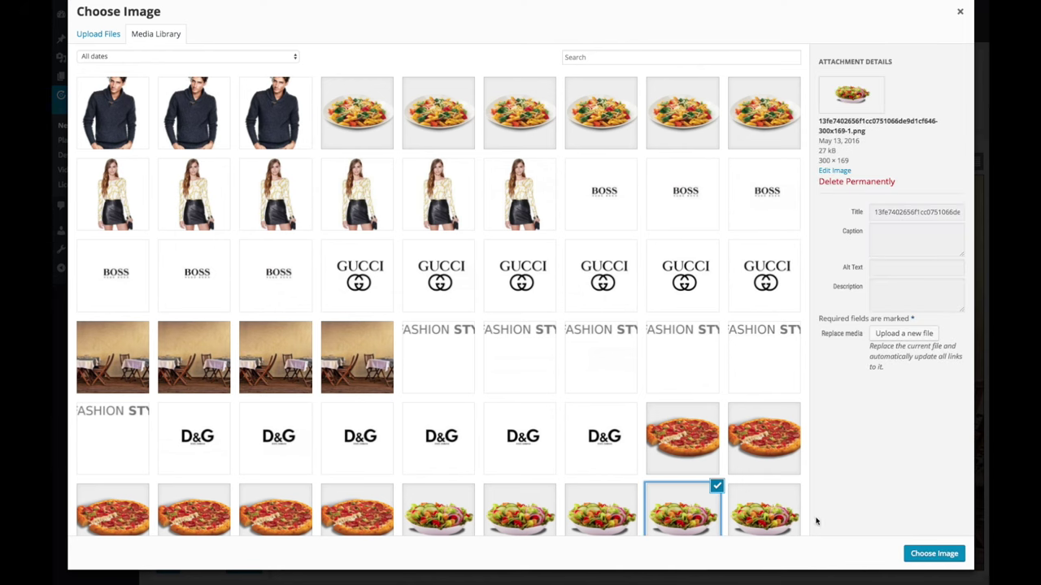
click(933, 553)
double_click(497, 273)
text(3)
click(666, 313)
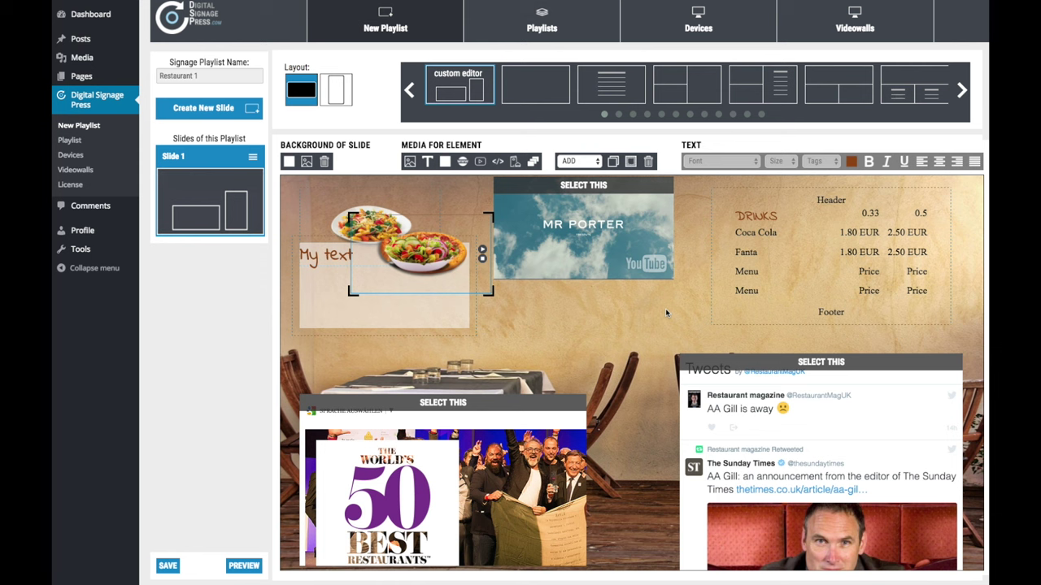
Move the slideshow directly beneath the video element and raise the website element slightly
drag(466, 227, 607, 294)
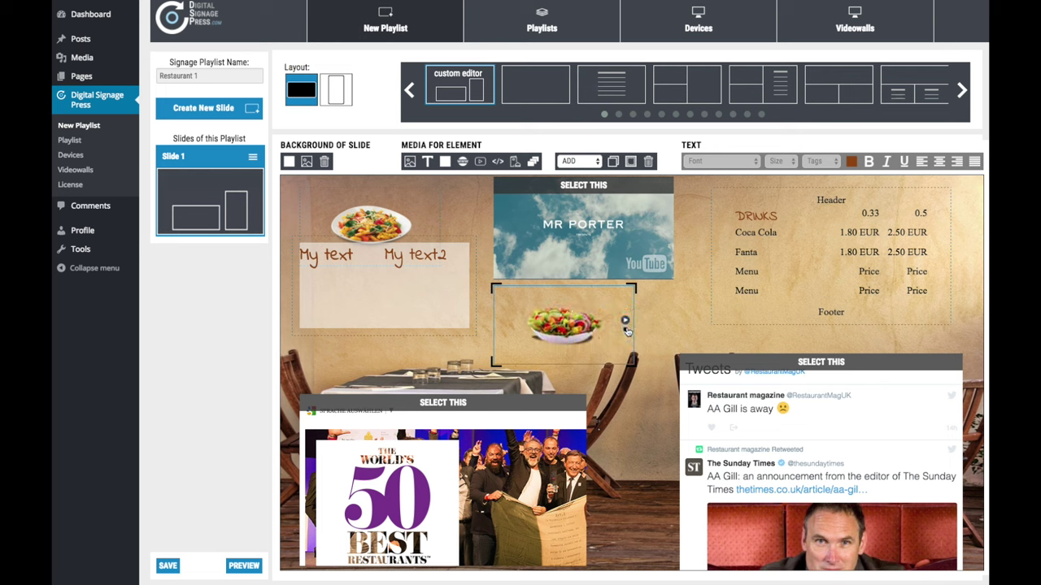
drag(457, 404, 459, 388)
click(447, 277)
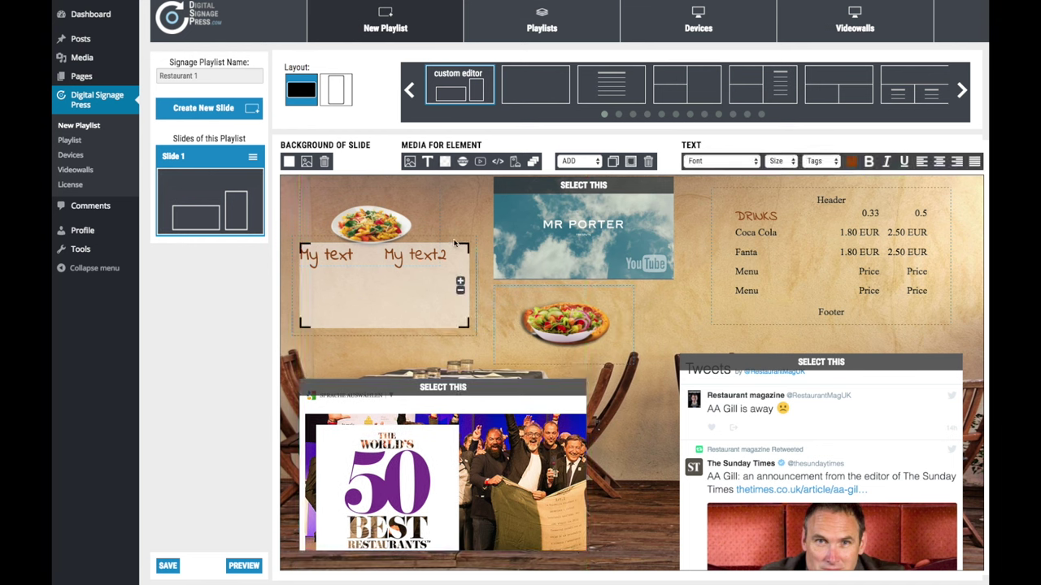
click(424, 213)
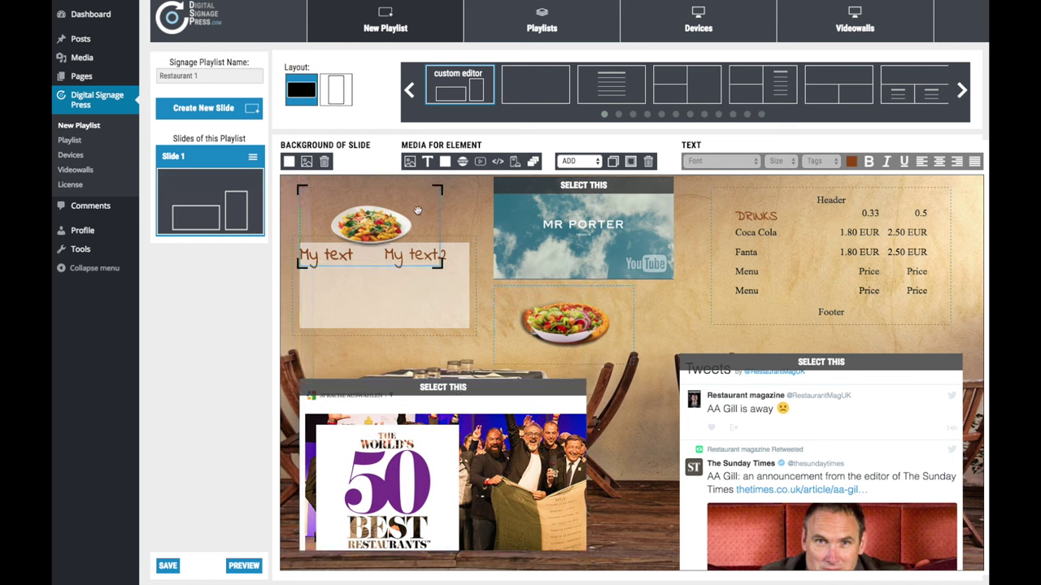
Move the pasta image slightly up and to the right on the slide, and save the playlist
drag(409, 192, 425, 184)
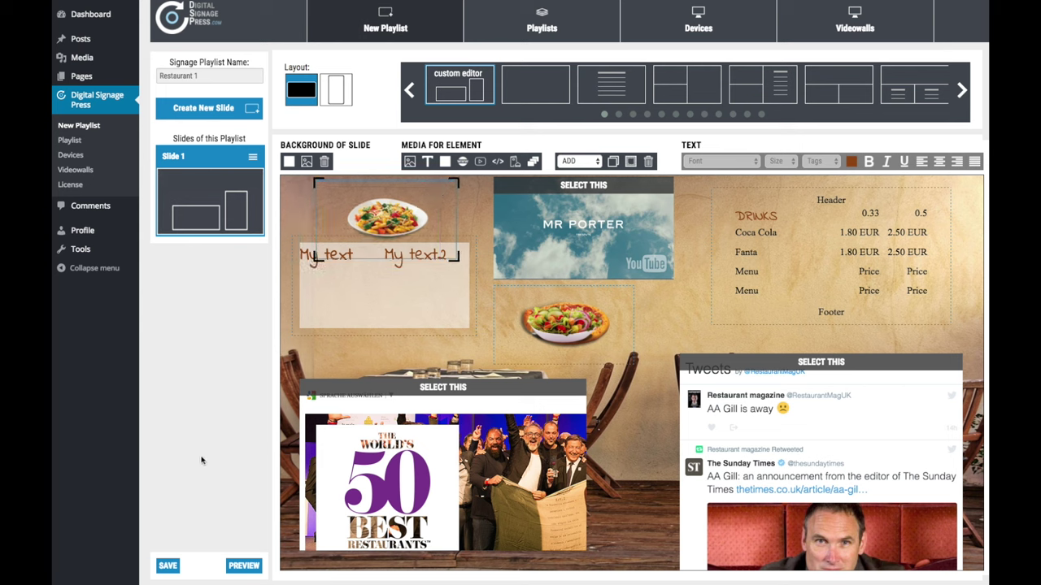
click(168, 566)
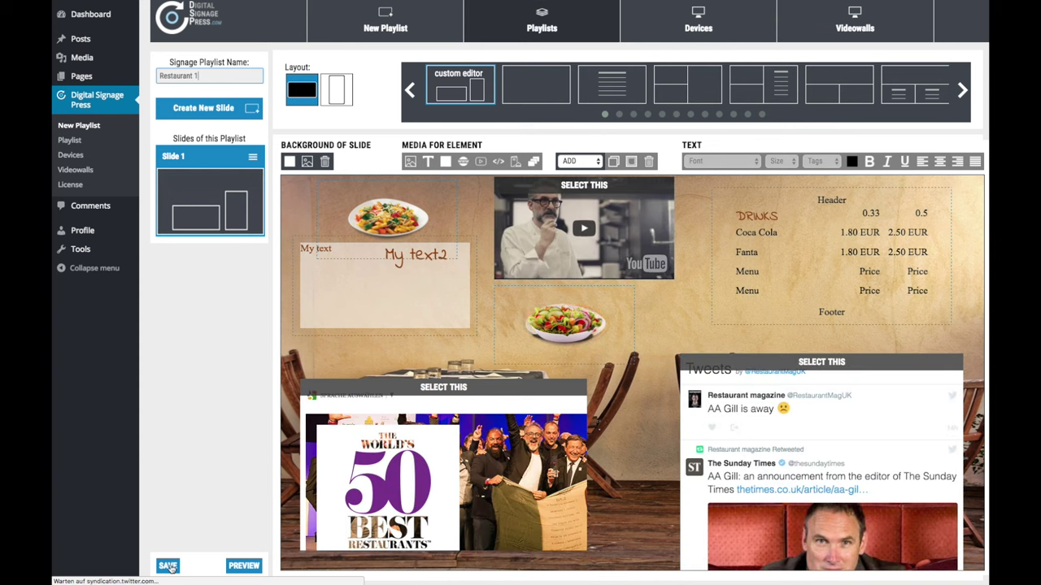
Give the pasta image element a semi-transparent white background colour, #7affffff
click(401, 203)
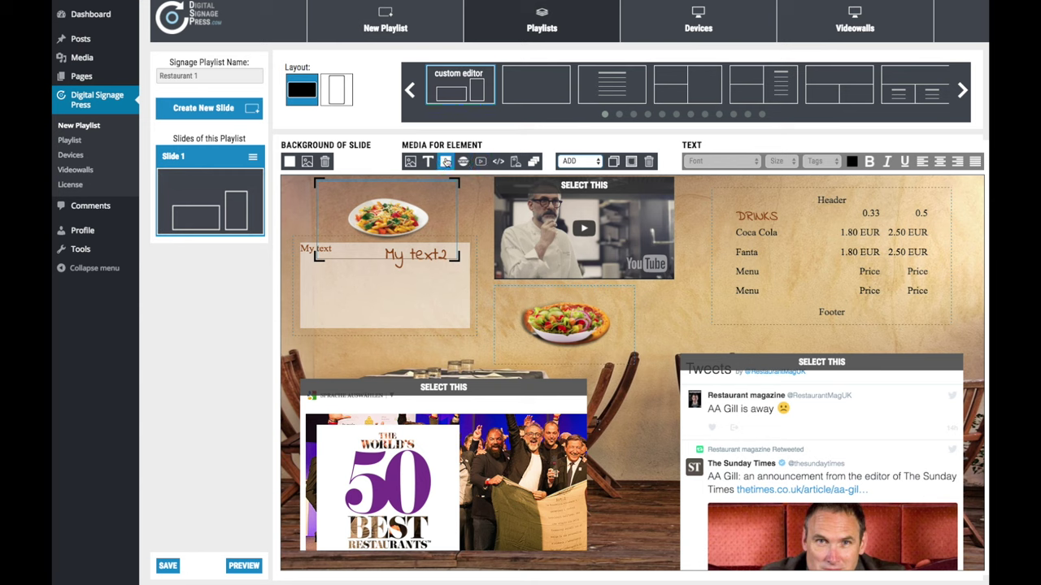
click(445, 162)
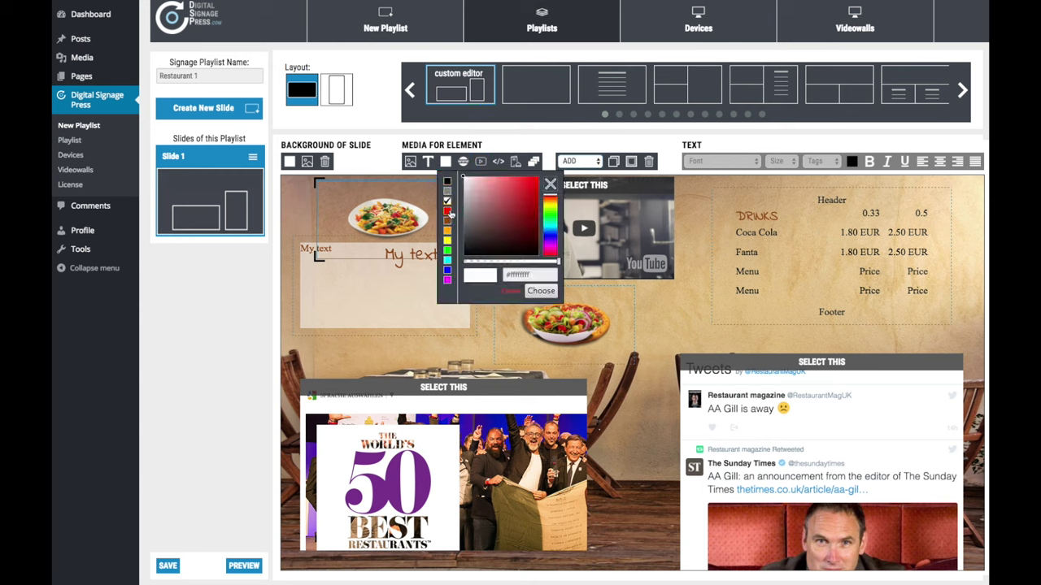
click(539, 291)
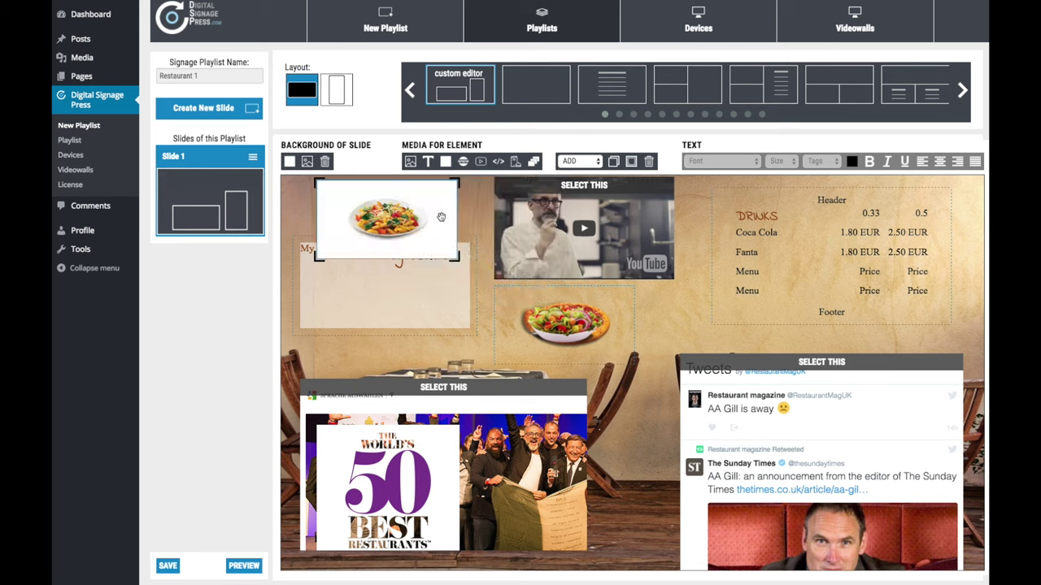
click(445, 161)
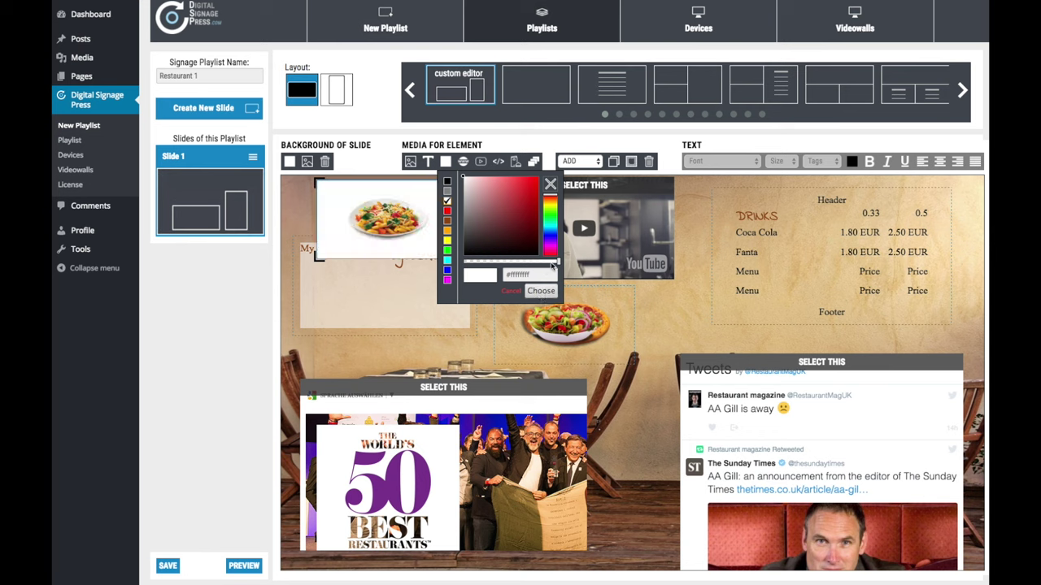
drag(558, 262, 510, 263)
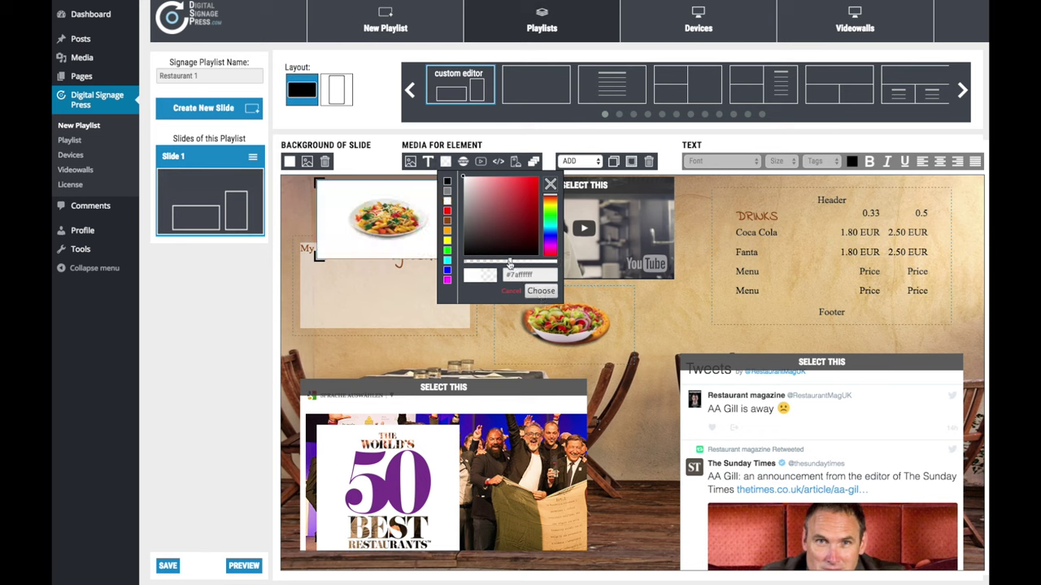
click(541, 290)
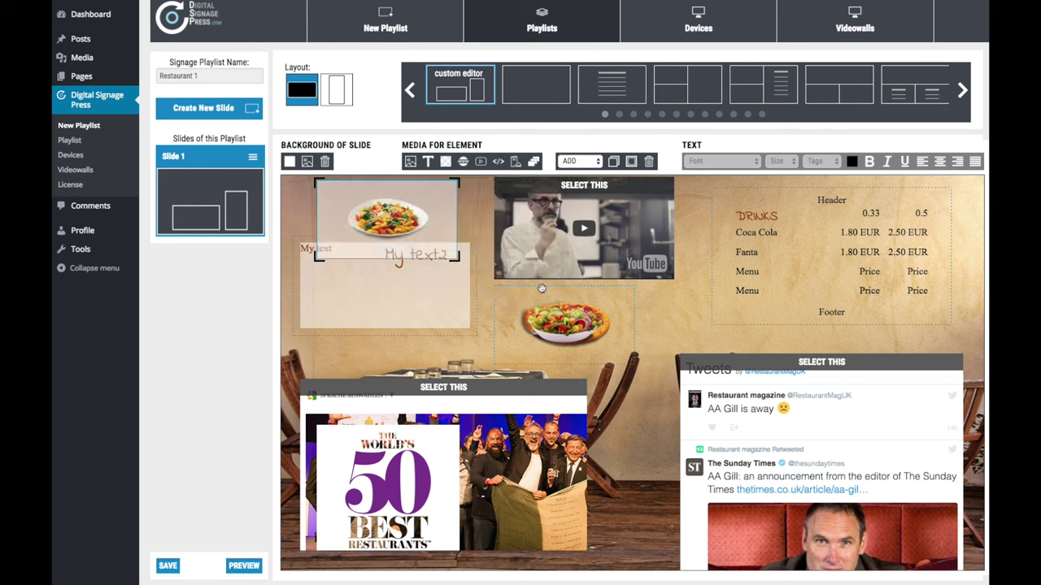
Move the "My text" element down below the pasta image, and add a text column to the pasta element
click(470, 241)
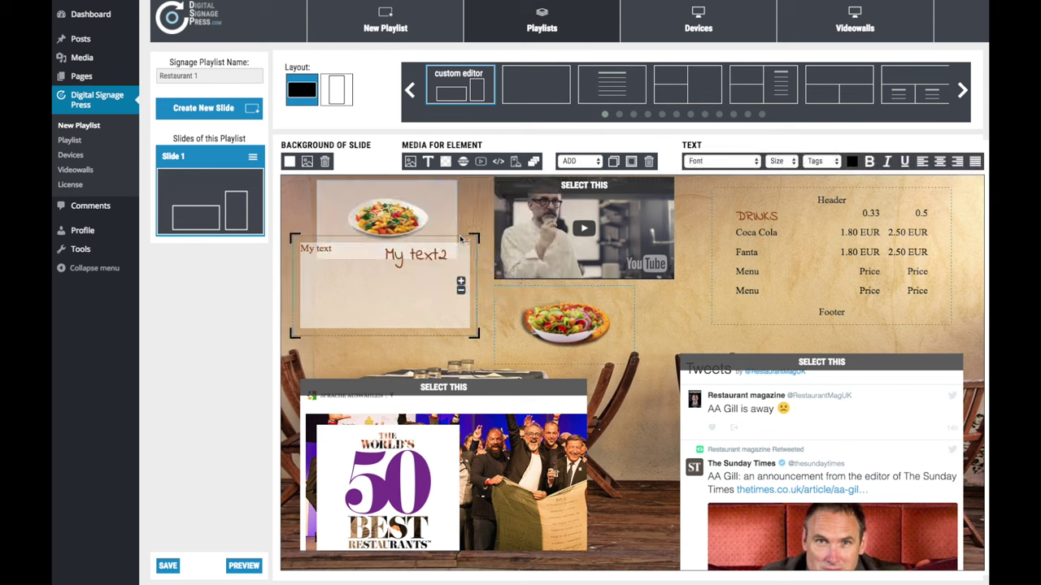
drag(460, 240, 463, 268)
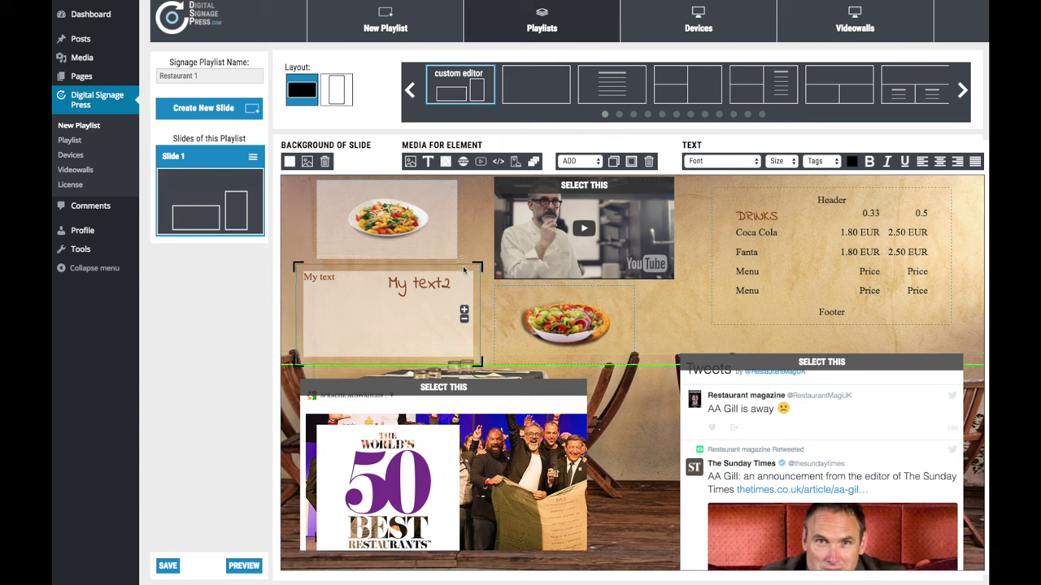
click(446, 203)
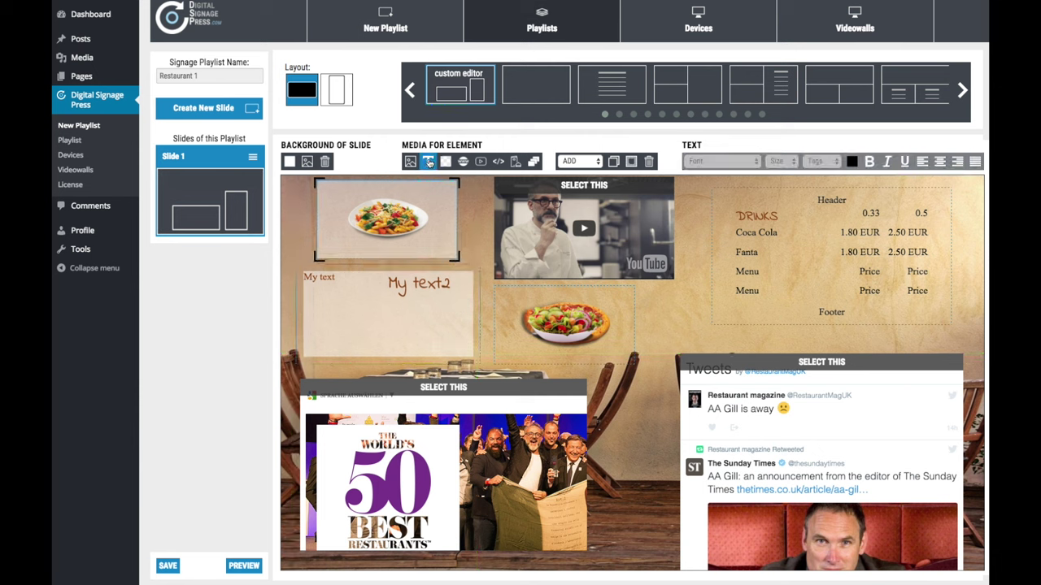
click(429, 162)
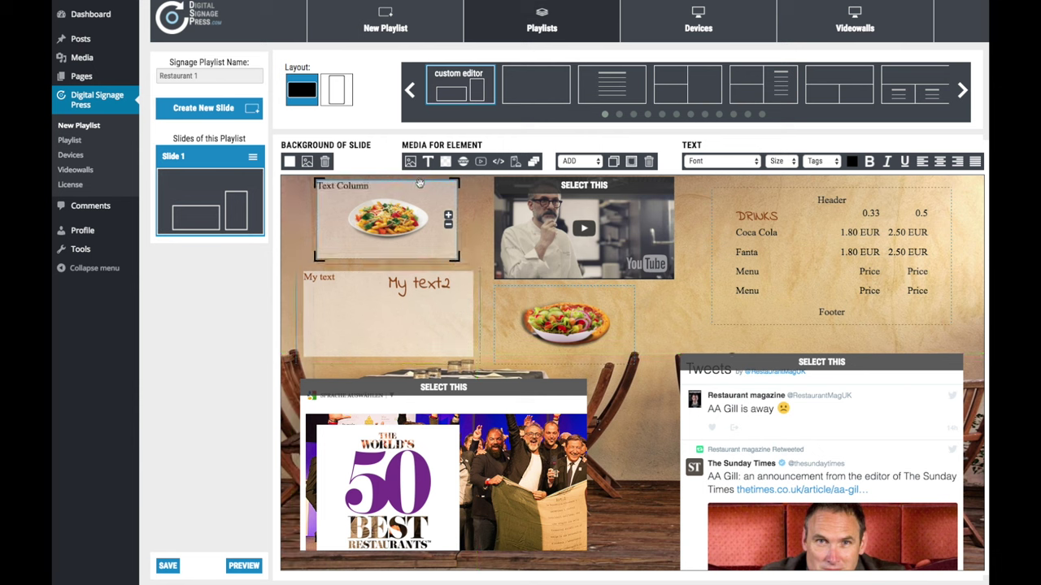
Duplicate the pasta element, move the copy beneath the video near the menu card, and delete the copy
click(475, 270)
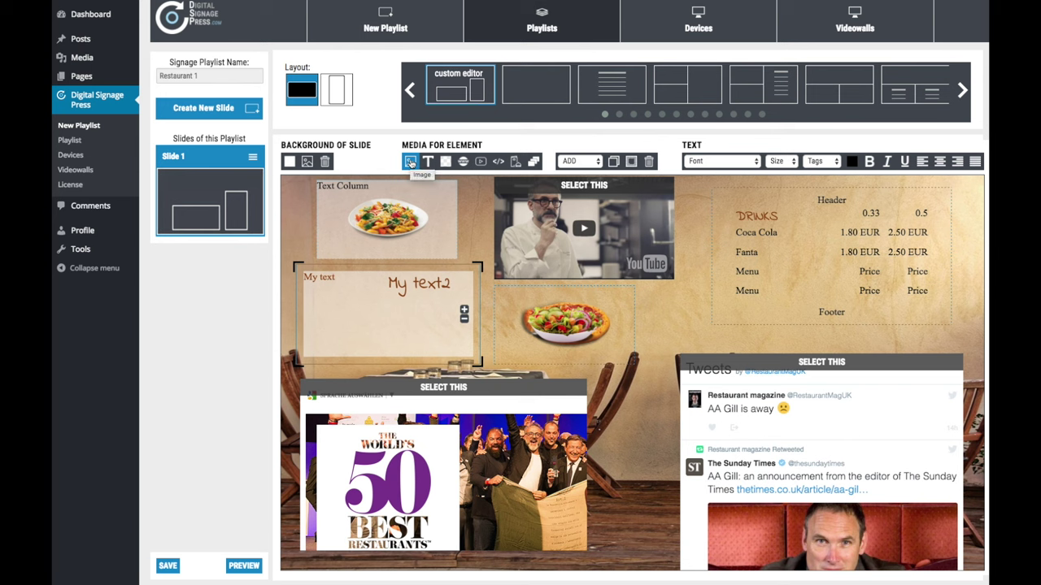
click(443, 192)
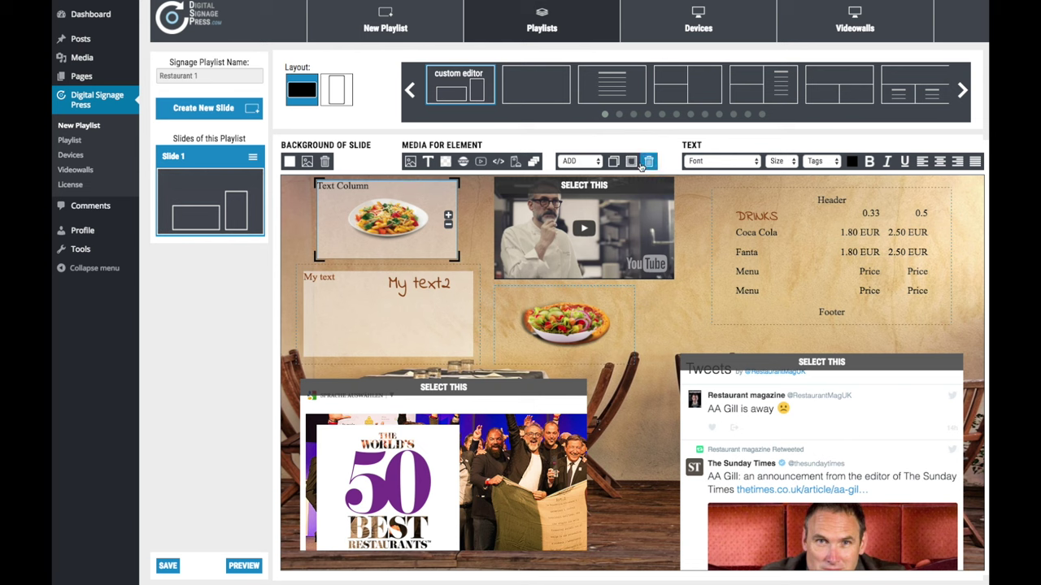
click(613, 163)
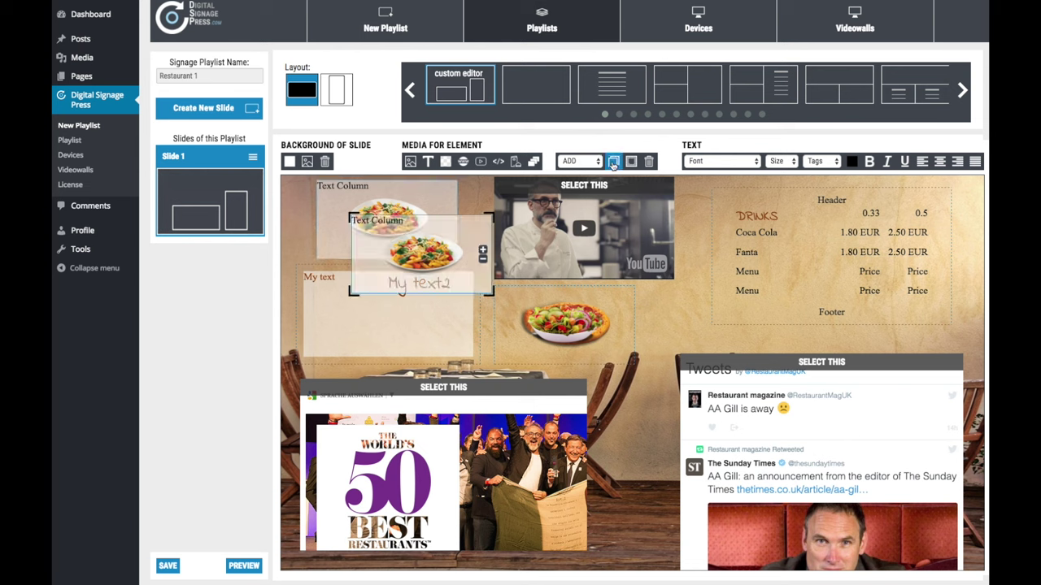
drag(505, 233, 723, 281)
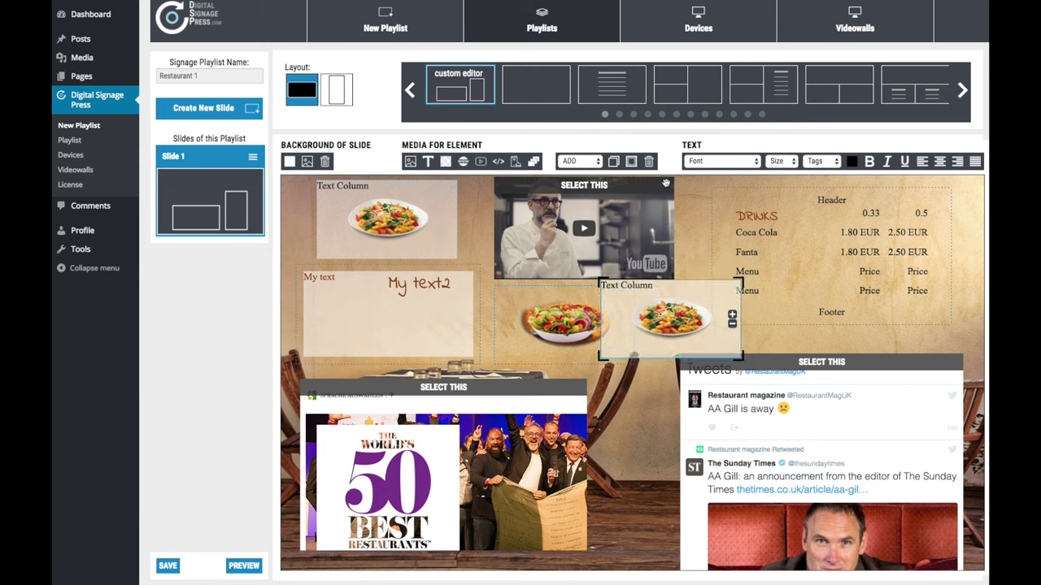
click(649, 162)
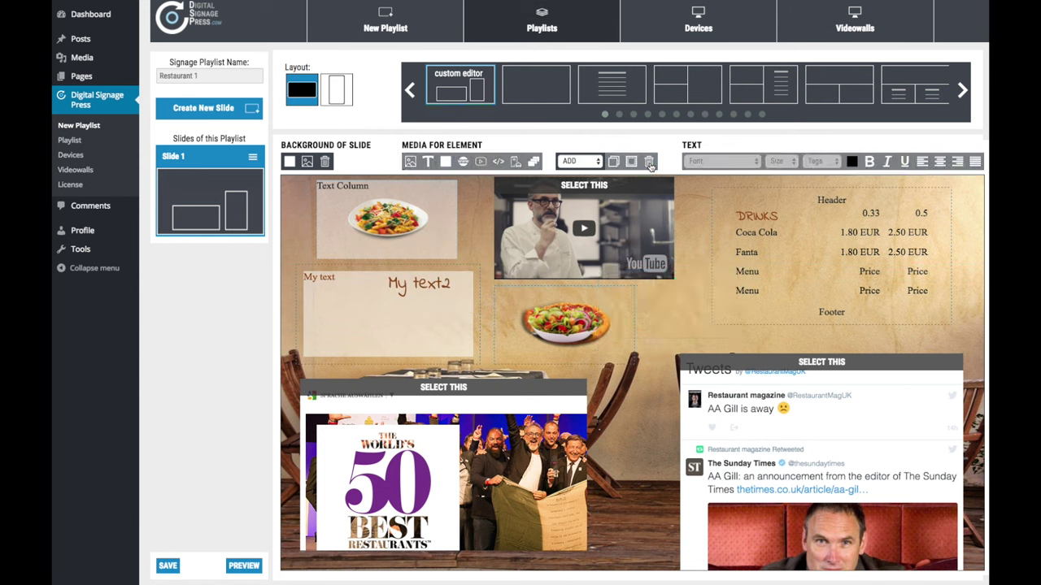
click(387, 197)
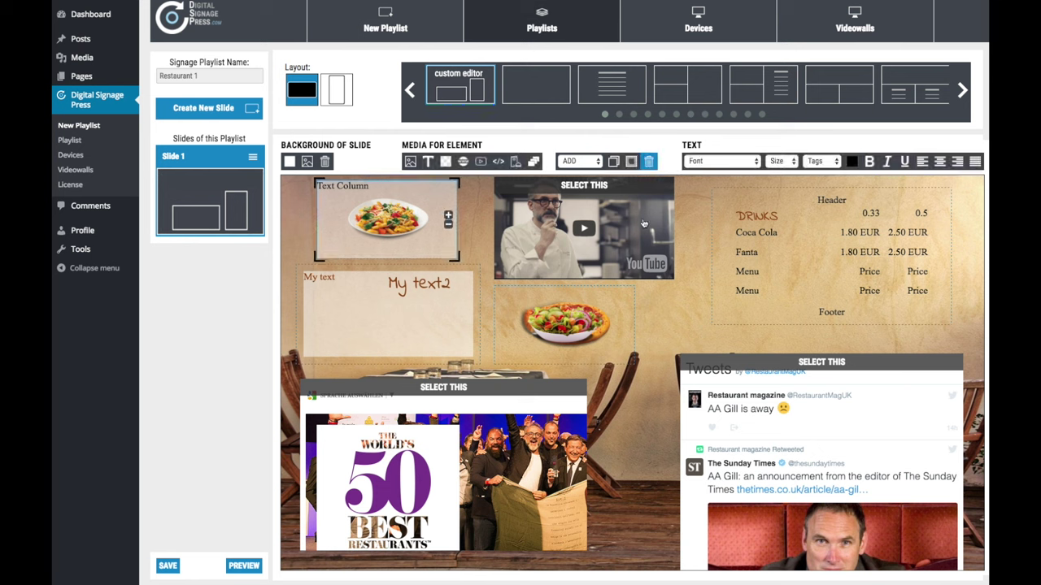
click(821, 232)
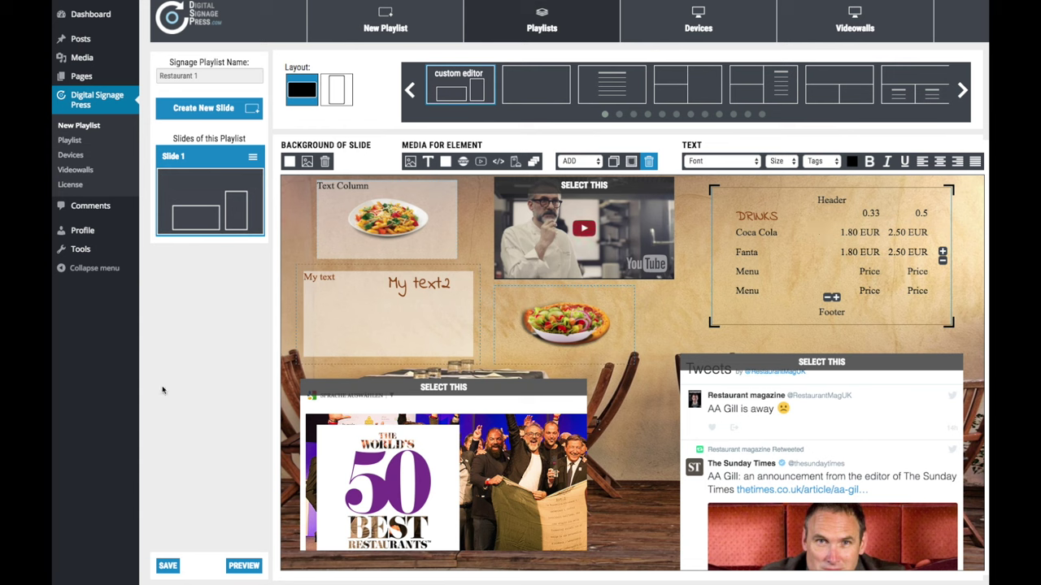
Create a new empty slide in the playlist and rename it Slide 2
click(252, 110)
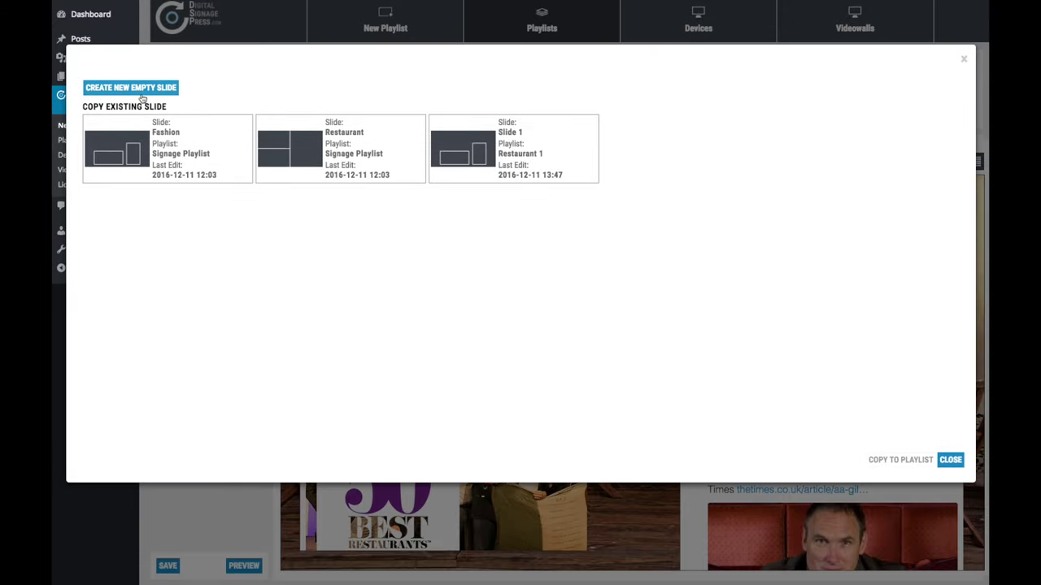
click(136, 90)
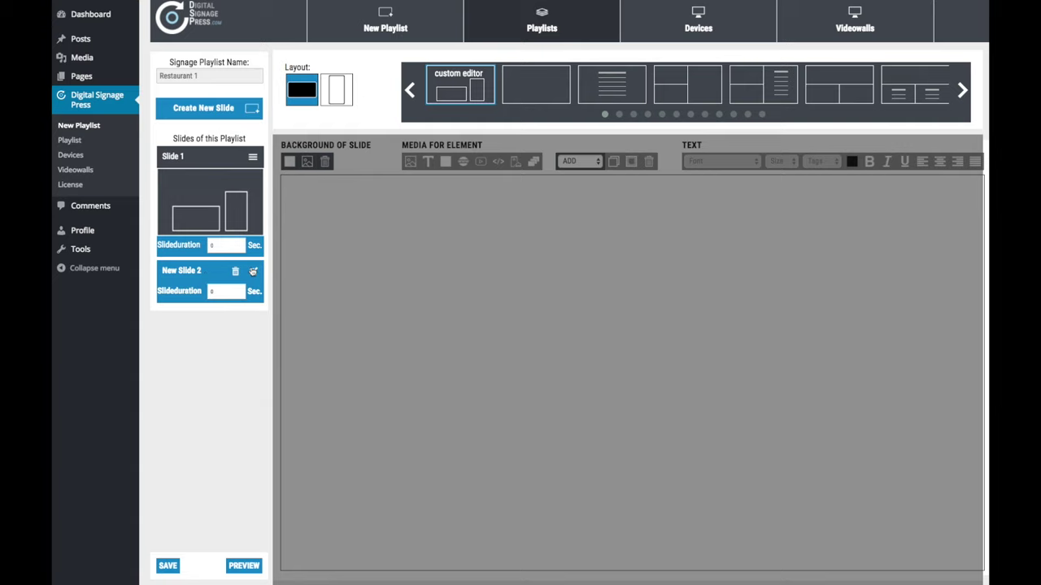
click(252, 272)
key(ctrl+a)
click(386, 78)
key(BackSpace)
key(BackSpace)
key(BackSpace)
key(BackSpace)
click(396, 99)
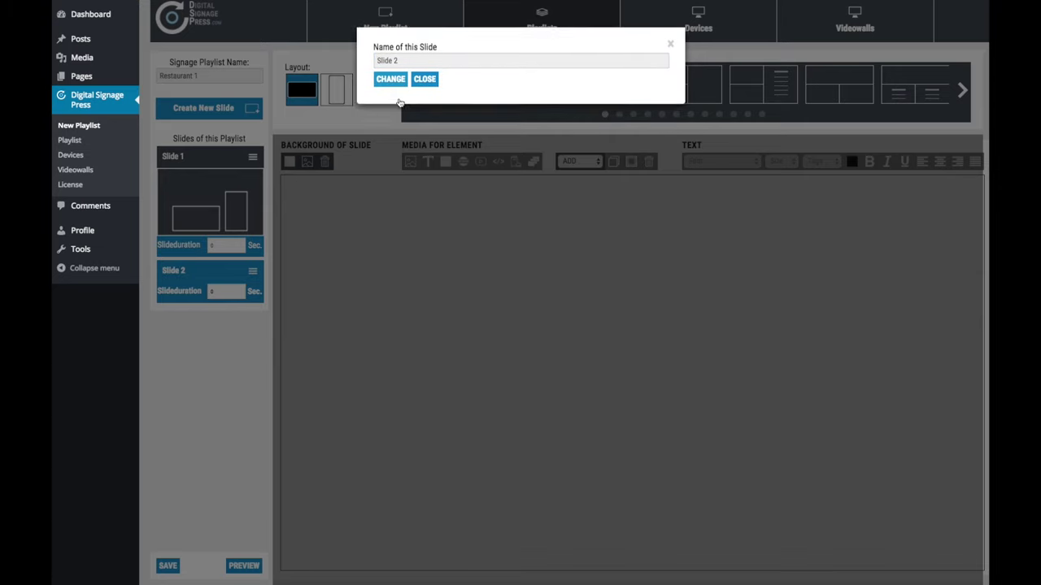
Apply the layout with two stacked areas beside one tall area to Slide 2, and set both slides' durations to 3 seconds
mouse_move(254, 277)
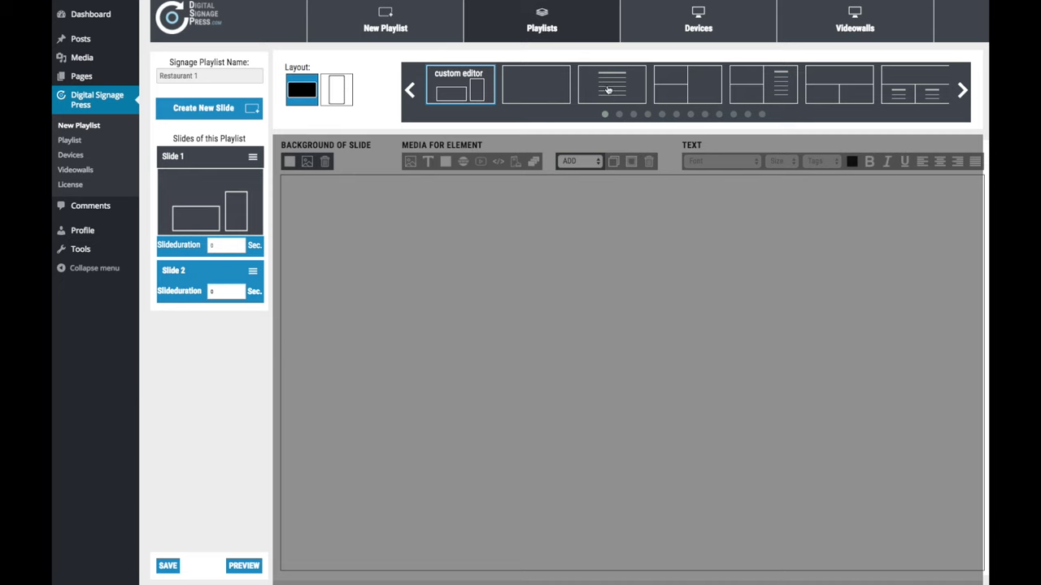
click(687, 90)
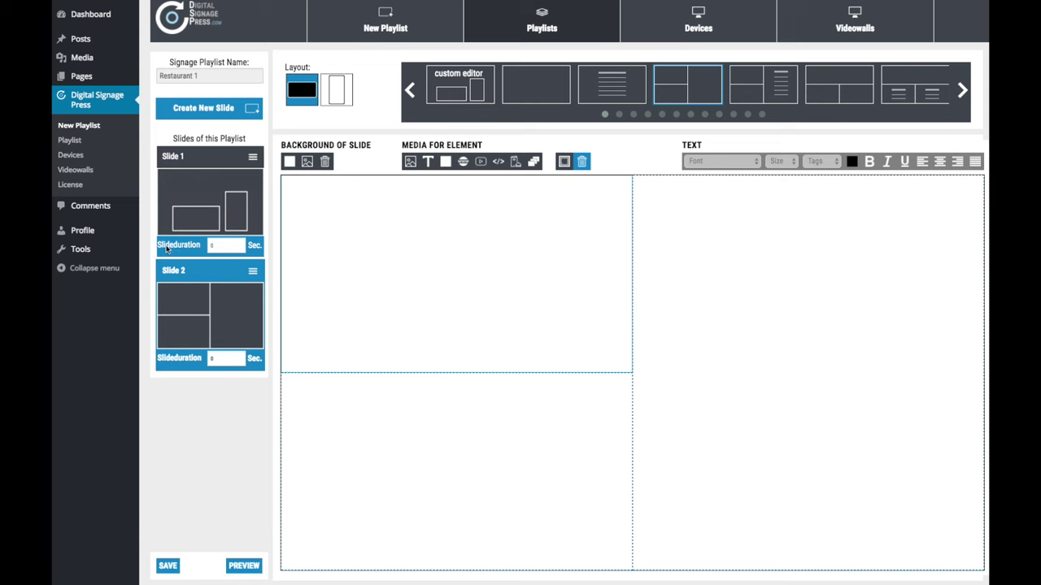
click(214, 245)
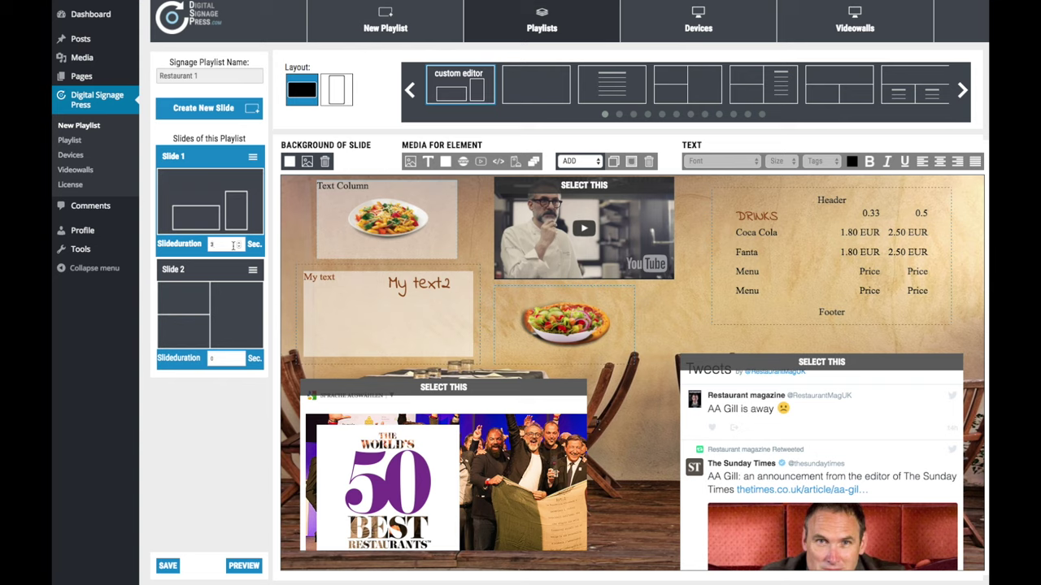
click(219, 359)
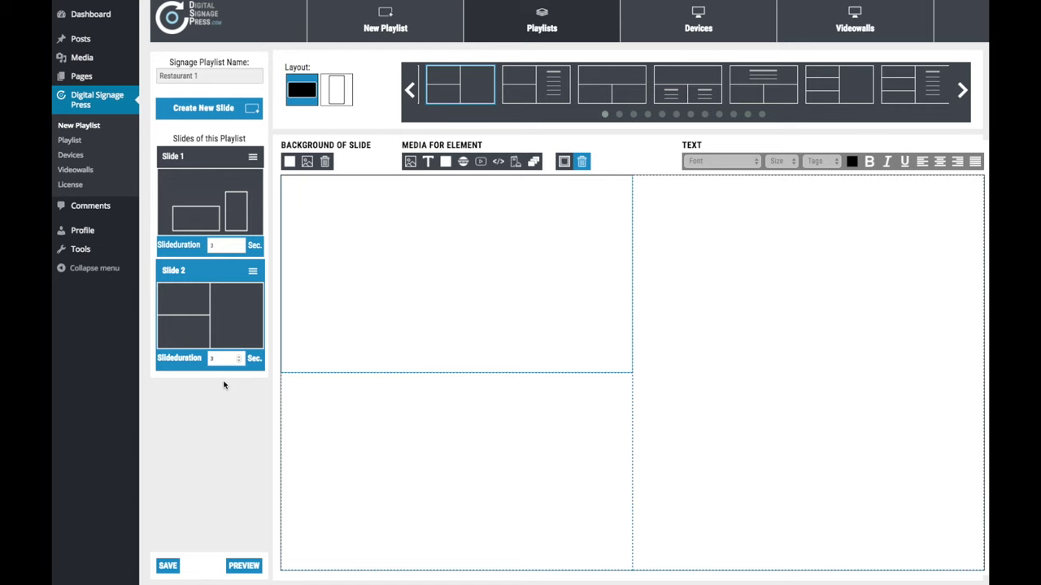
Try orange and medium blue as the background colour of Slide 2
click(520, 286)
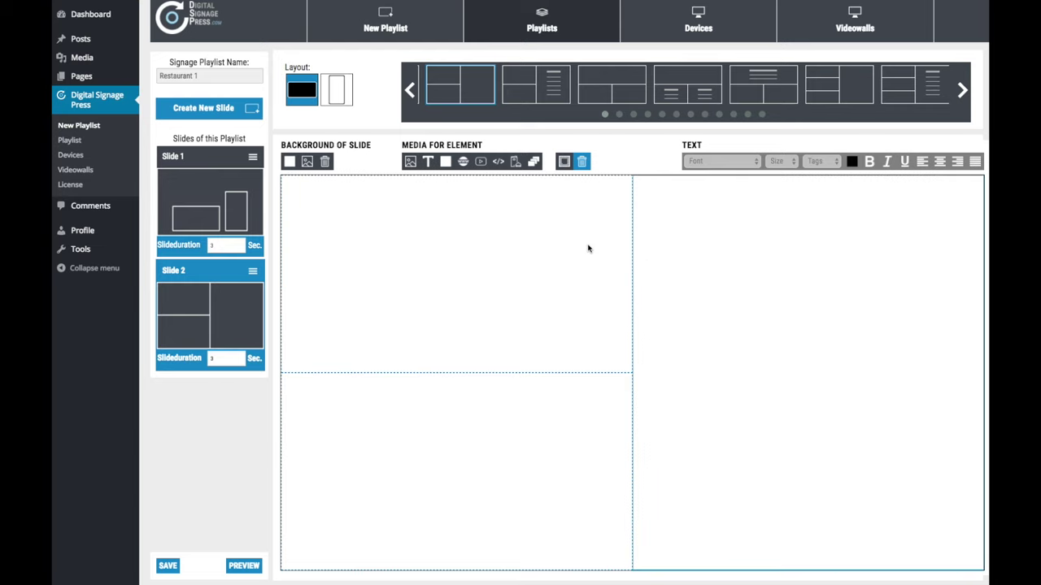
click(290, 161)
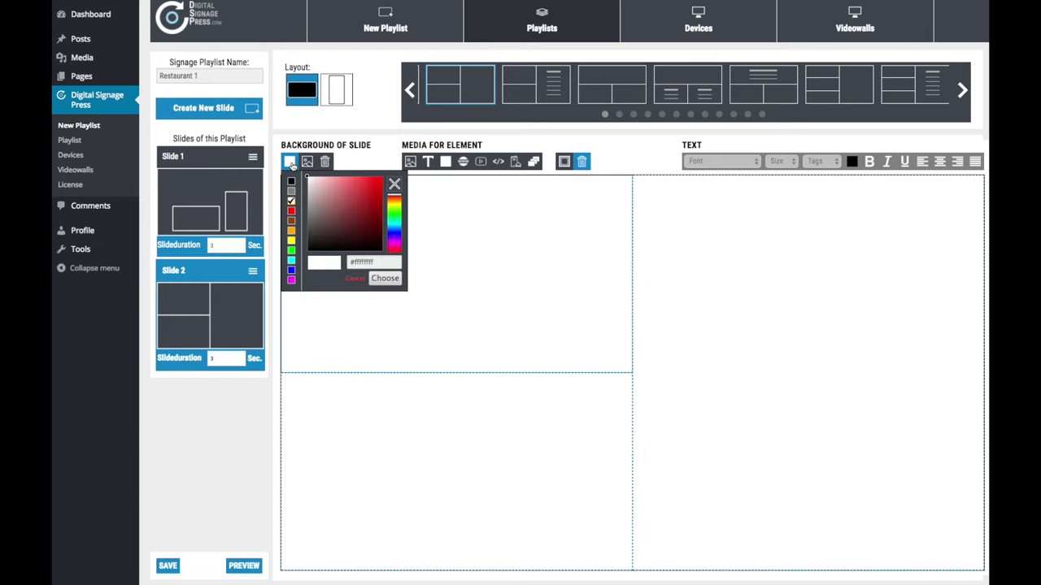
click(294, 234)
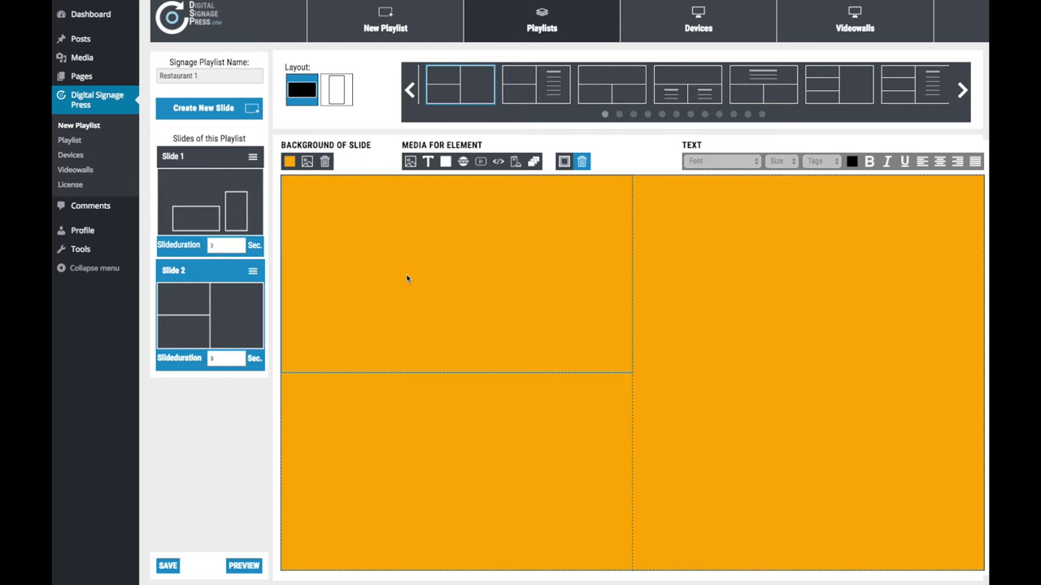
click(289, 161)
click(394, 226)
drag(366, 193, 374, 226)
click(385, 278)
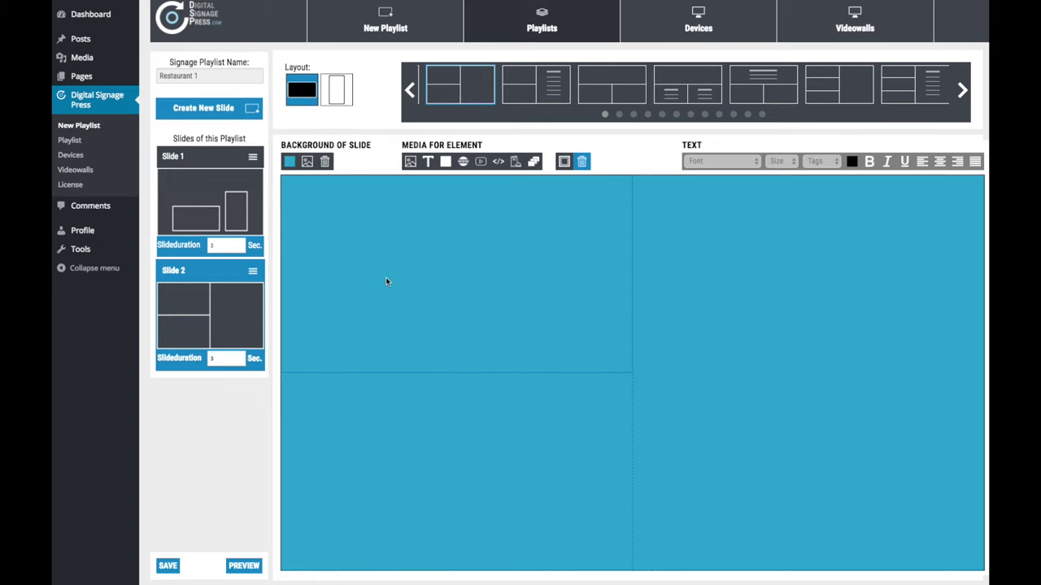
Set the photo of restaurant tables and chairs from the media library as Slide 2's background image
click(307, 161)
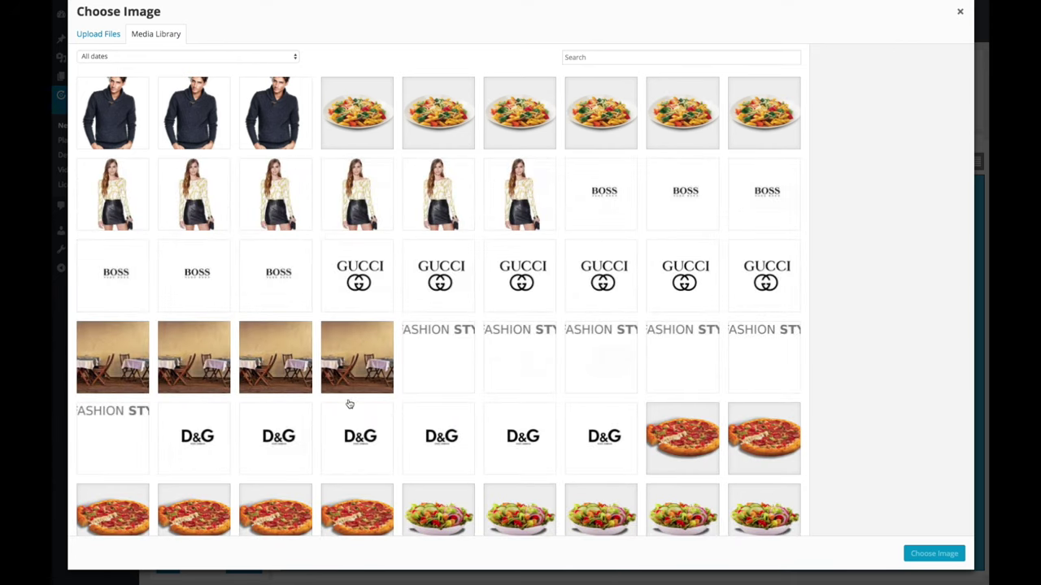
click(356, 355)
click(935, 554)
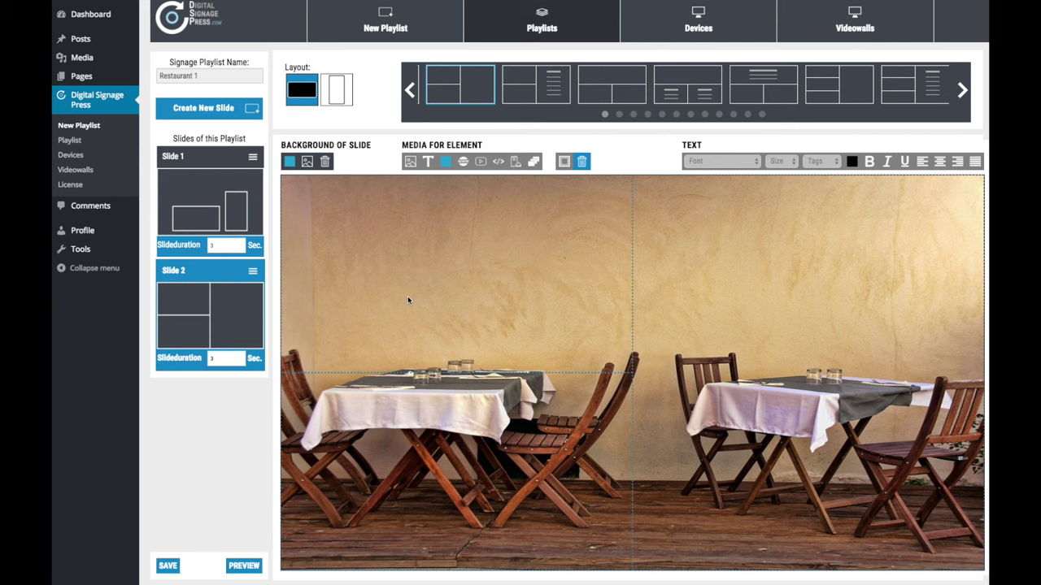
Place the pasta picture from the media library in Slide 2's upper-left layout area
click(455, 296)
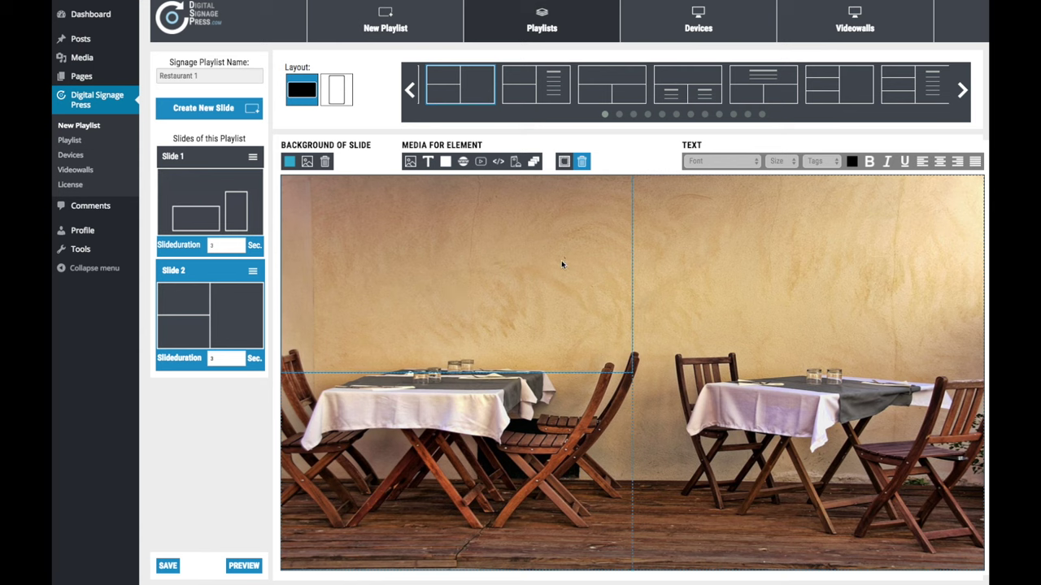
click(411, 164)
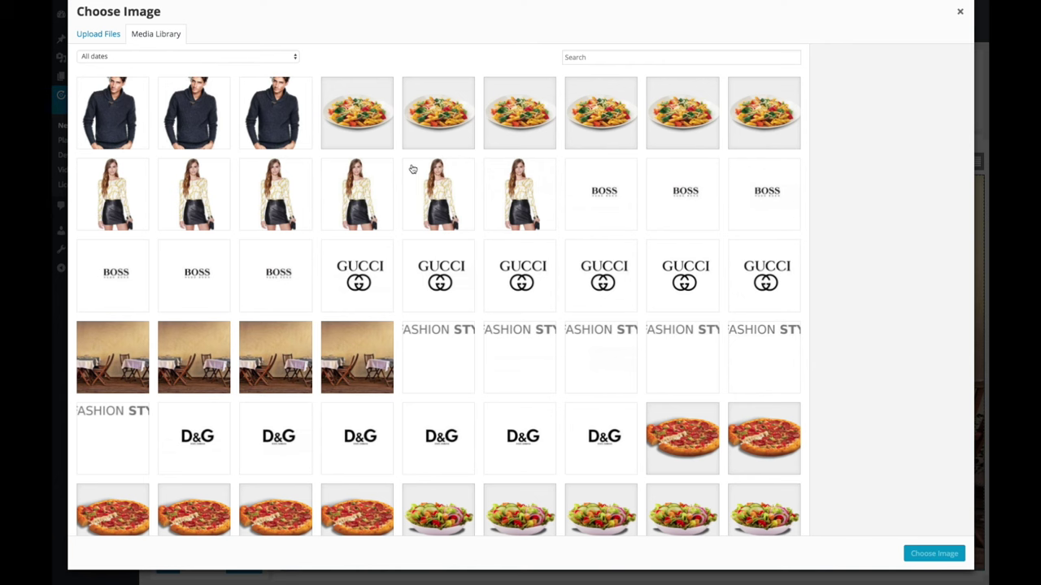
click(366, 120)
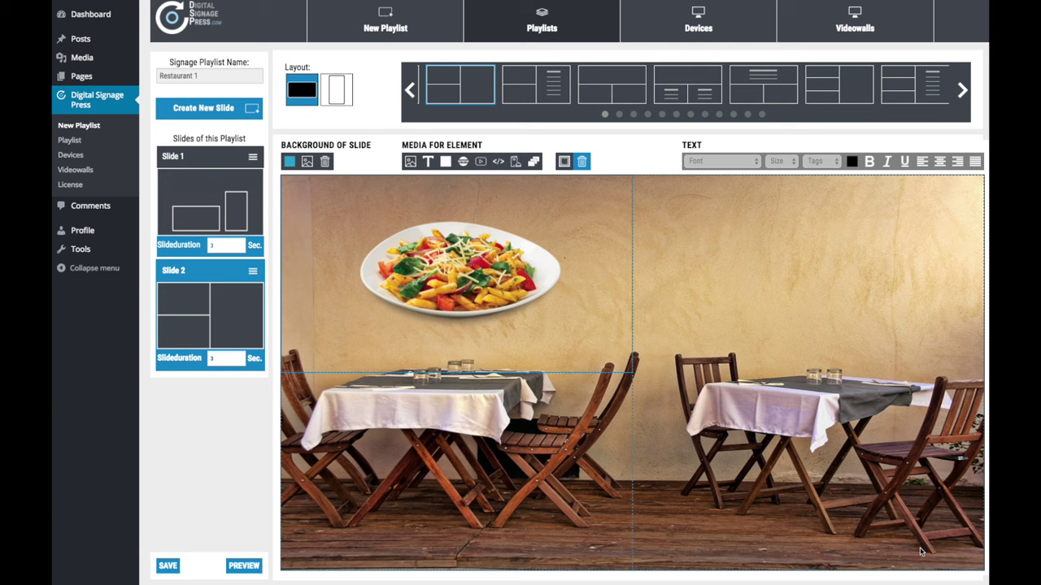
Give the pasta element in Slide 2's upper-left layout area a semi-transparent white background
click(923, 552)
click(445, 162)
click(540, 291)
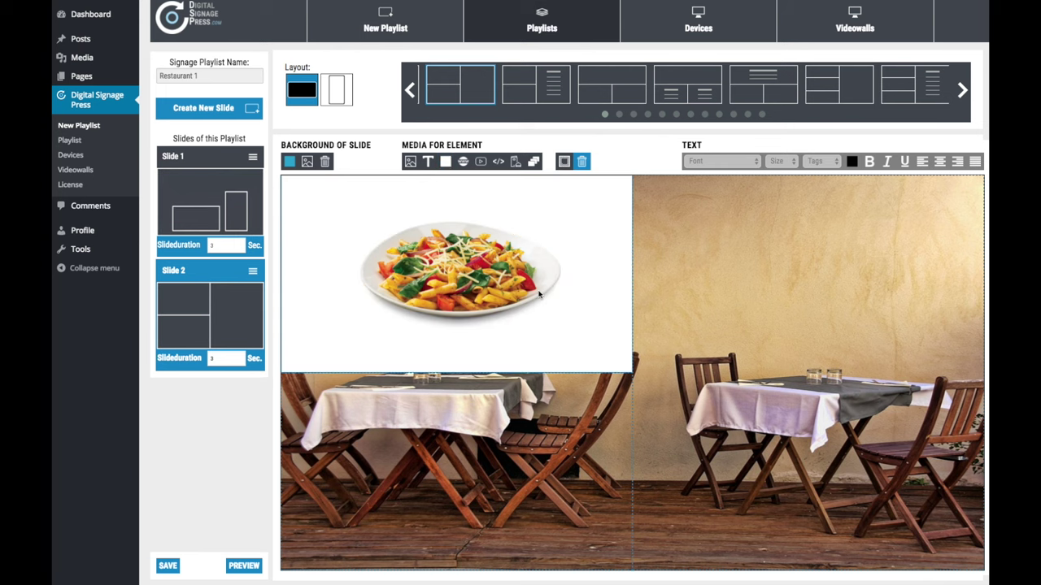
click(446, 161)
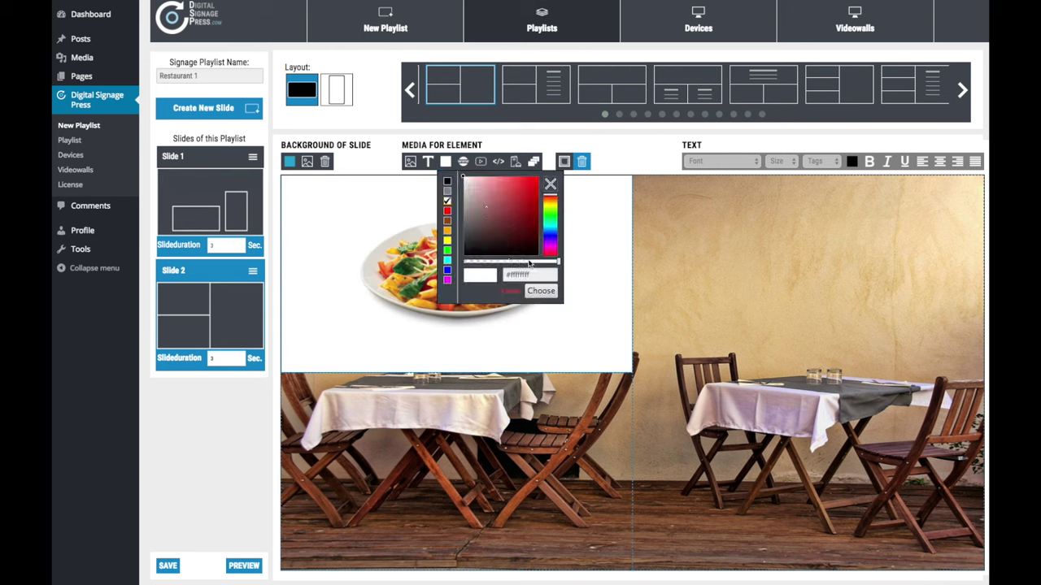
drag(559, 263, 508, 262)
click(541, 292)
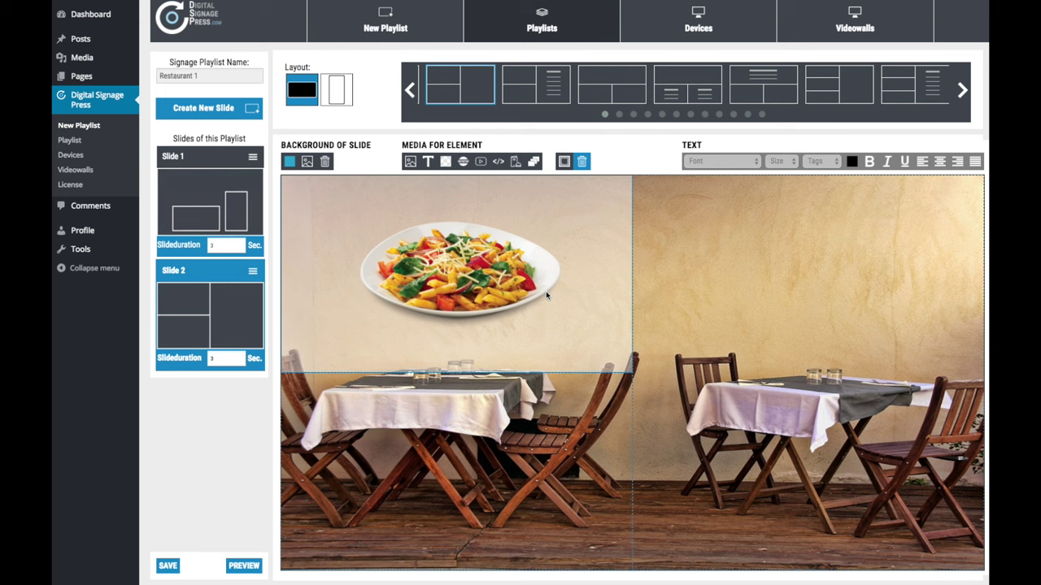
Add a text column over the pasta picture and format its text in enlarged brown Indie Flower
click(429, 162)
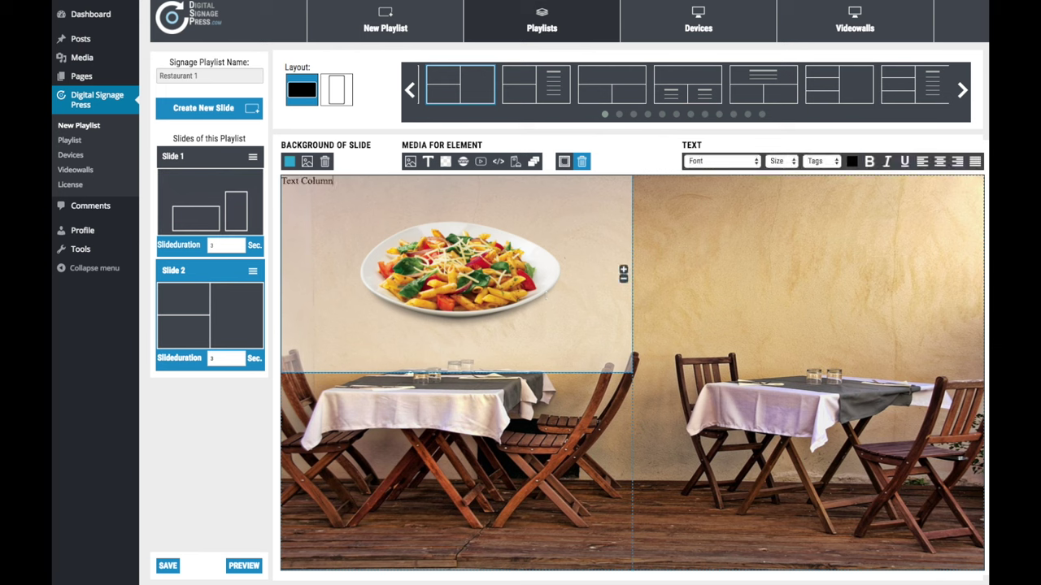
click(752, 162)
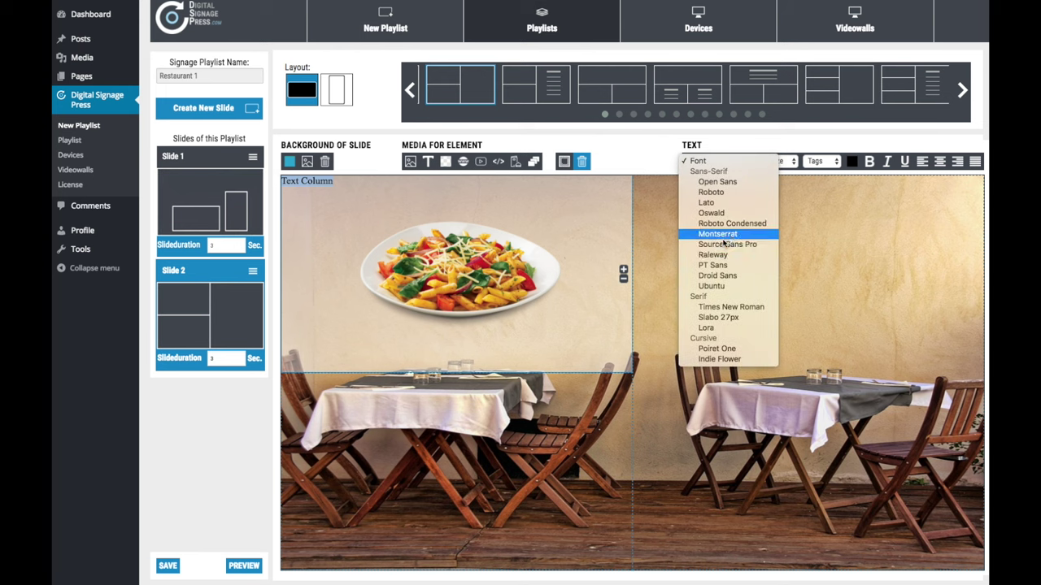
click(712, 360)
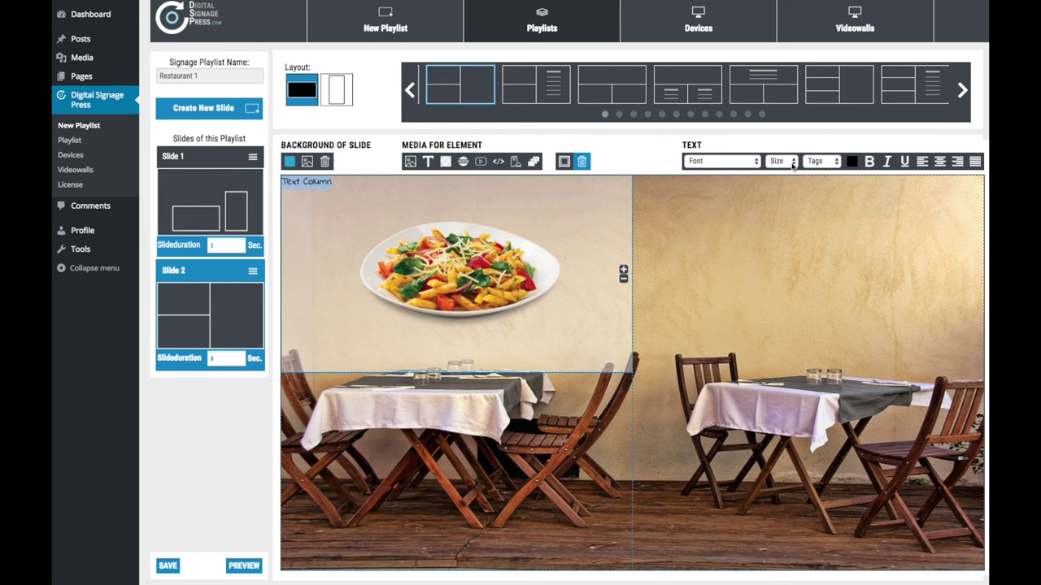
click(795, 163)
click(785, 225)
click(852, 163)
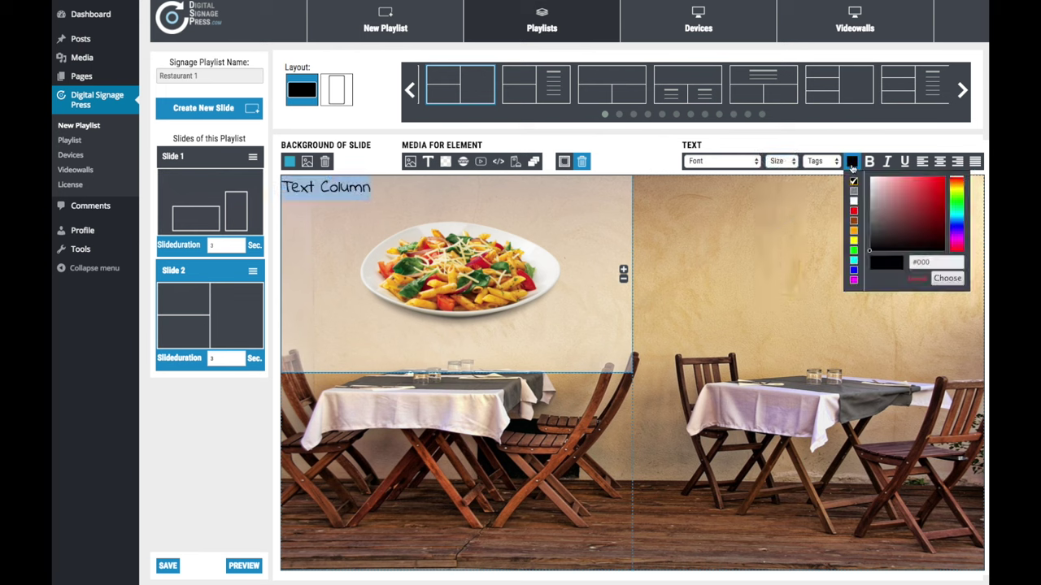
click(854, 226)
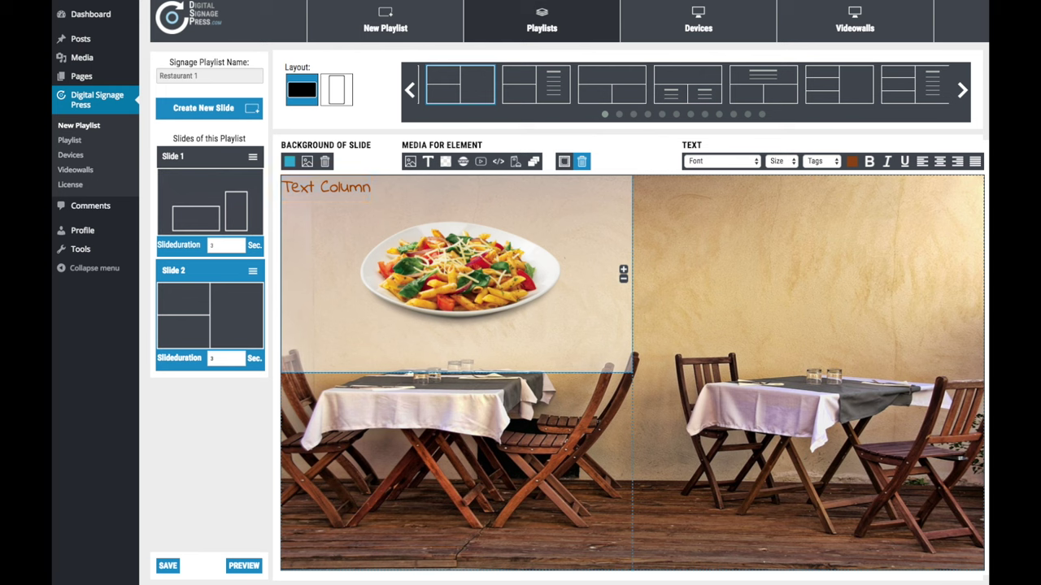
Inset the pasta element, resize it to start at the slide's upper-left corner, and add a second text column to it
click(564, 162)
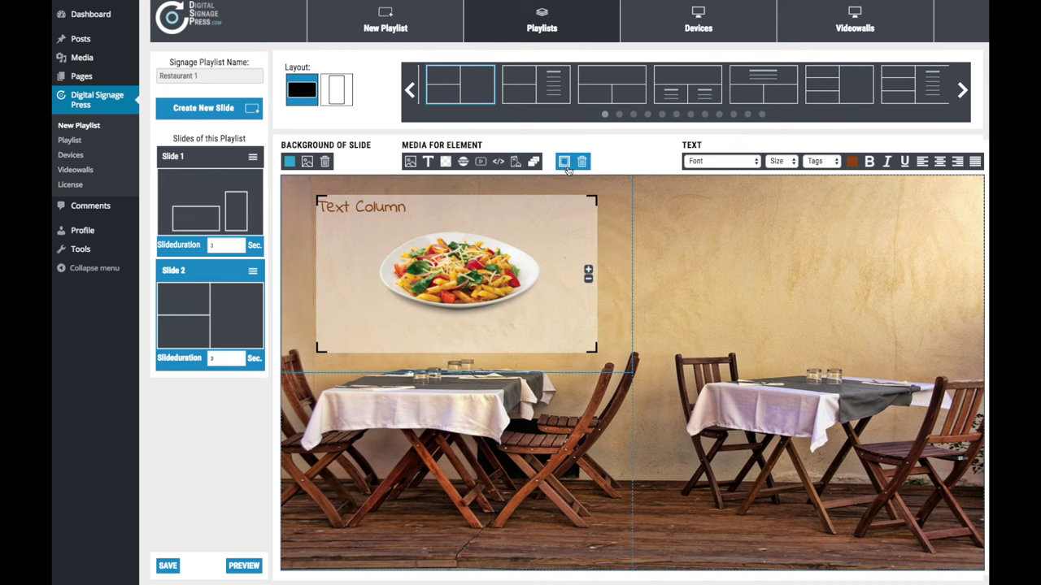
mouse_move(561, 203)
mouse_down()
mouse_move(527, 195)
mouse_move(554, 206)
mouse_up()
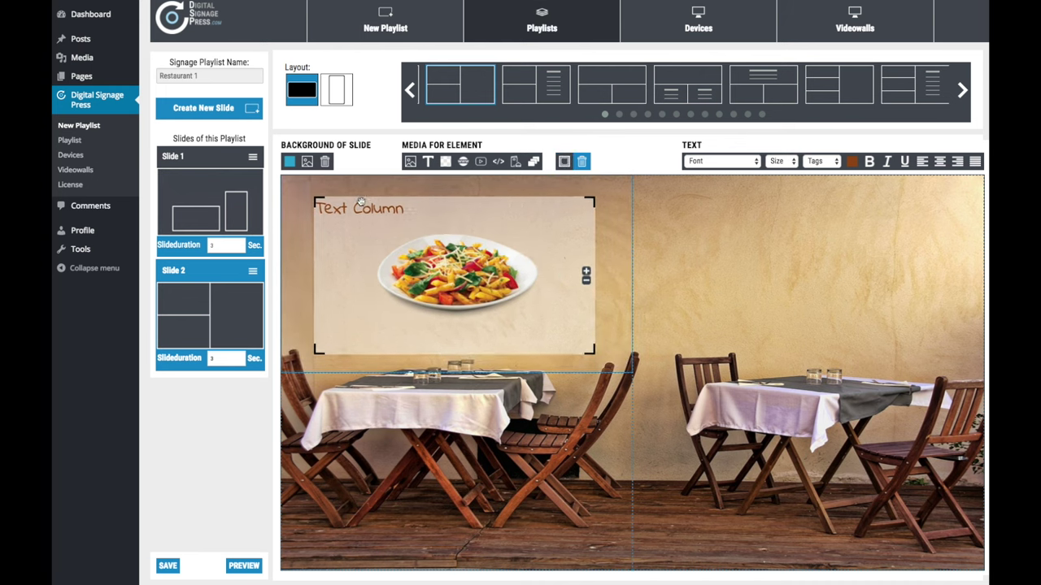
drag(317, 202, 282, 180)
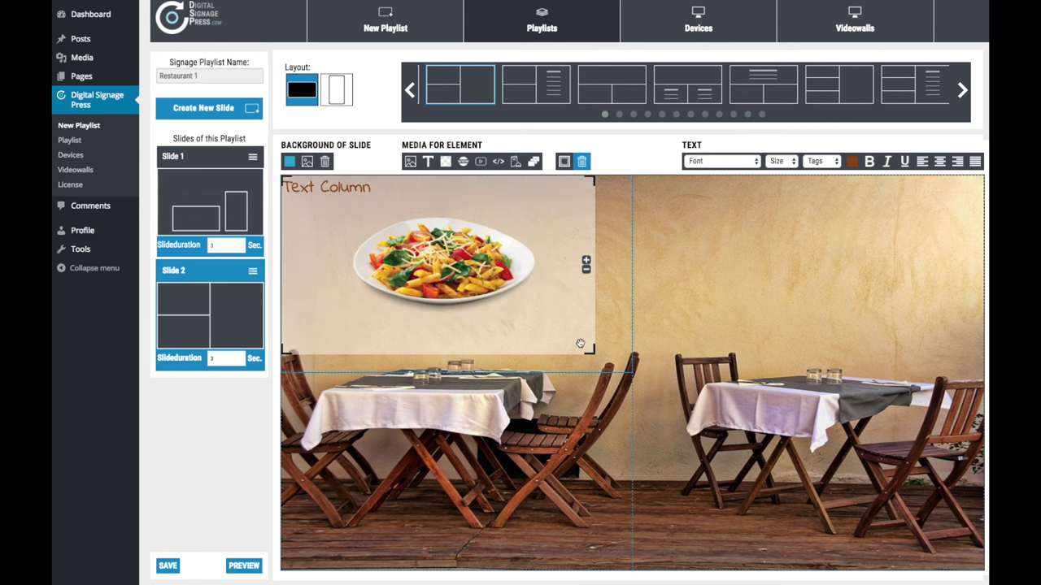
mouse_move(591, 350)
mouse_down()
mouse_move(631, 352)
mouse_move(599, 348)
mouse_up()
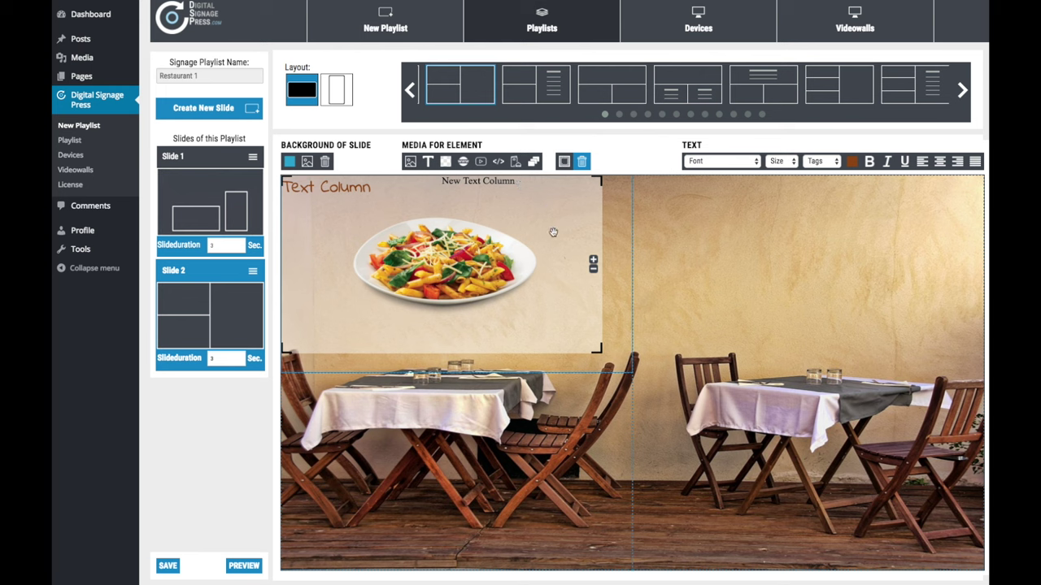
click(545, 459)
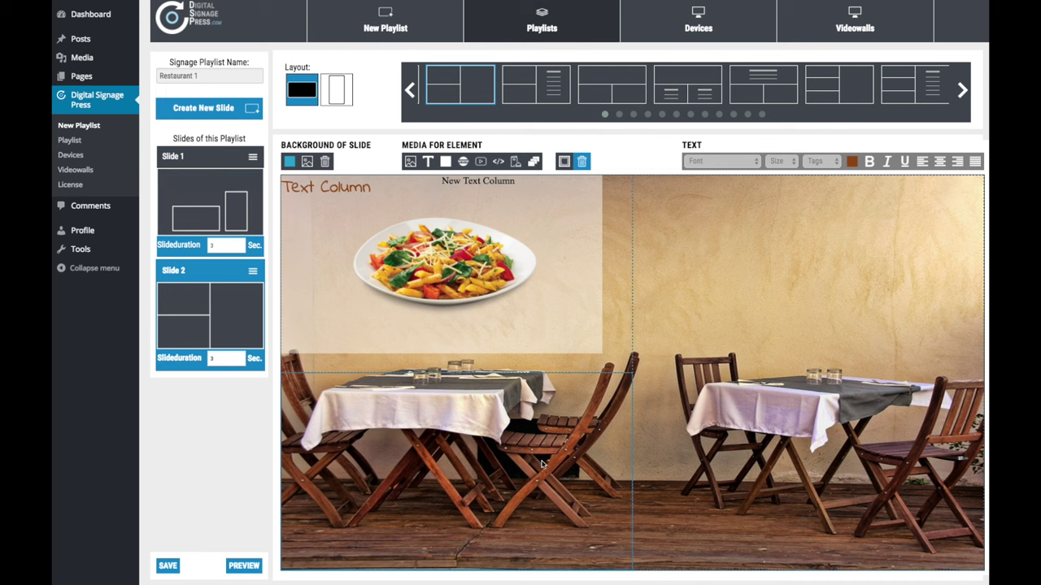
click(464, 163)
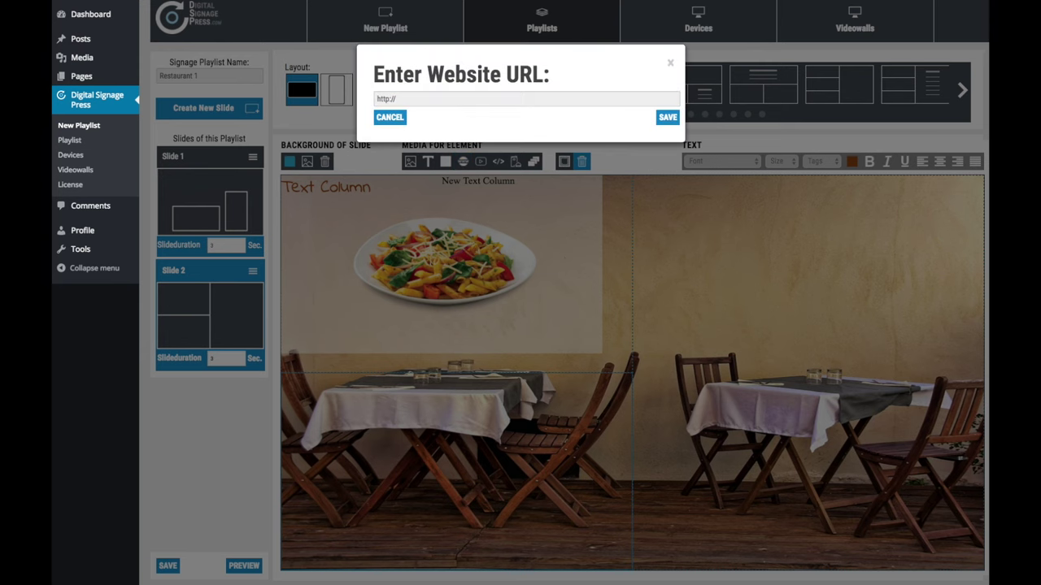
click(414, 98)
key(ctrl+a)
text(http://www.theworlds50best.com/)
click(666, 119)
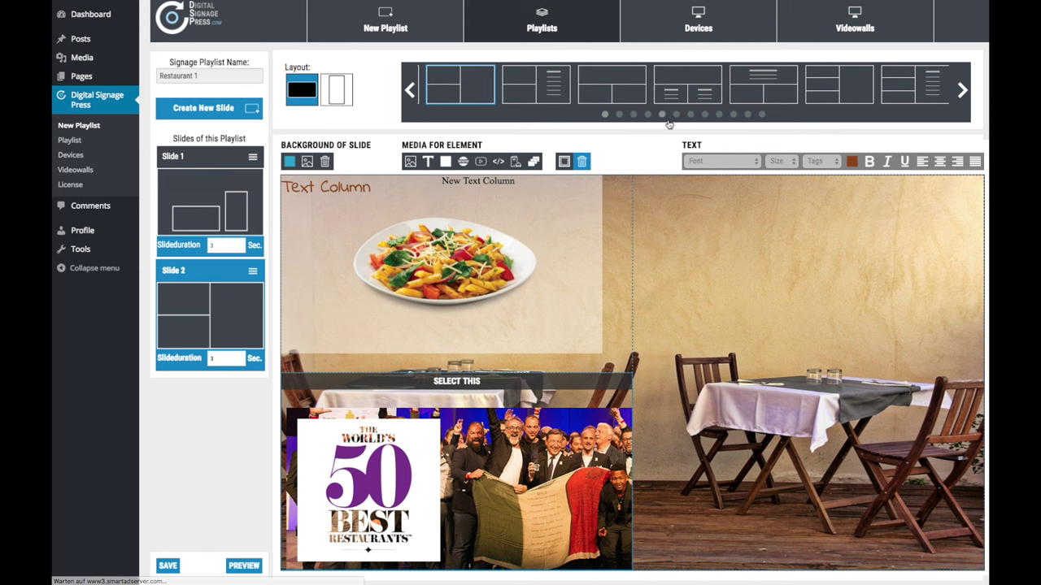
click(446, 162)
click(540, 290)
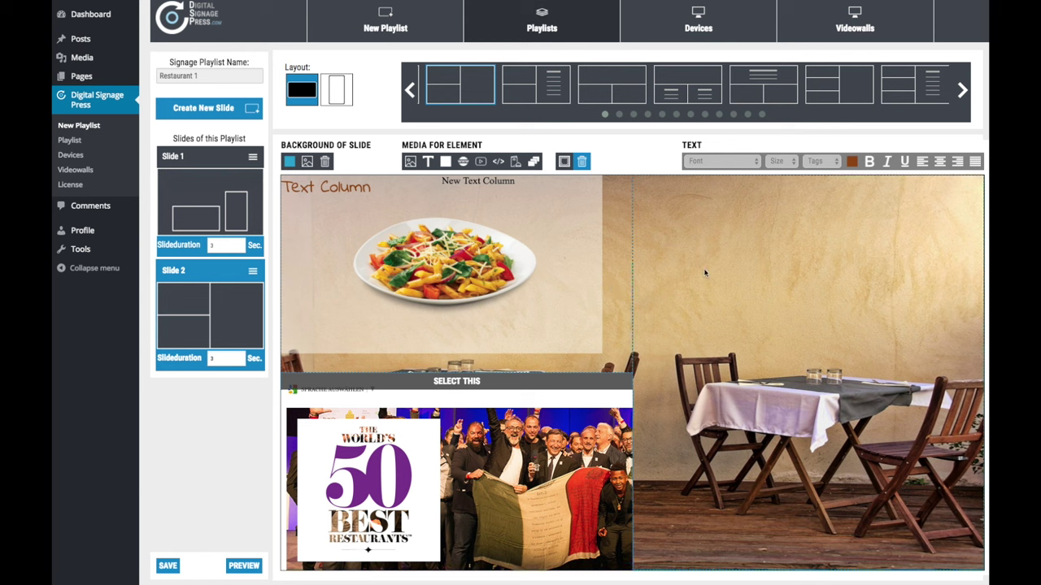
Try a menu price list in Slide 2's tall layout area and delete it
click(515, 161)
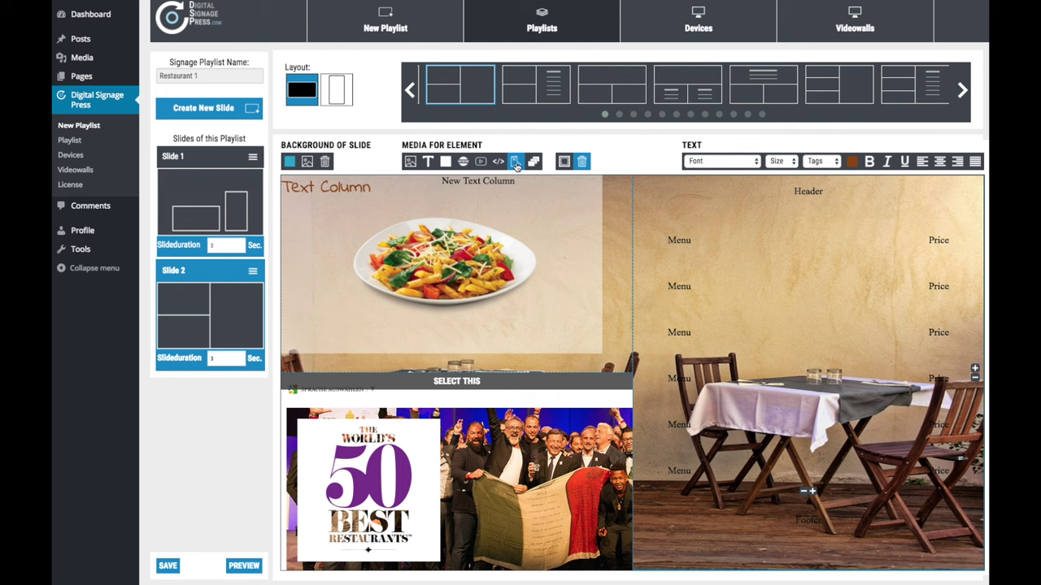
click(582, 163)
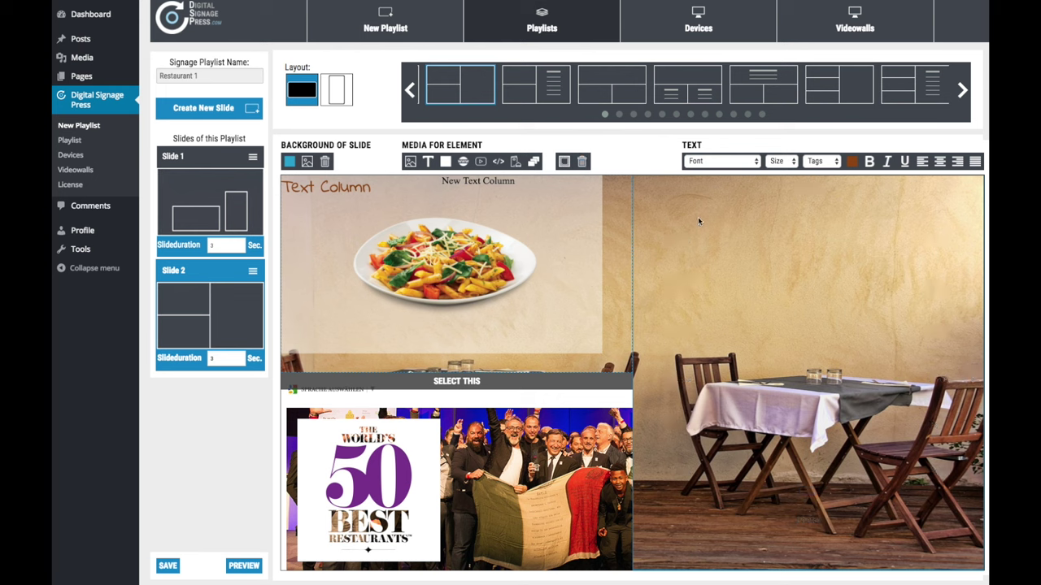
Embed custom code in Slide 2's tall layout area, generated from the Twitter template for the account restaurantmaguk
click(499, 163)
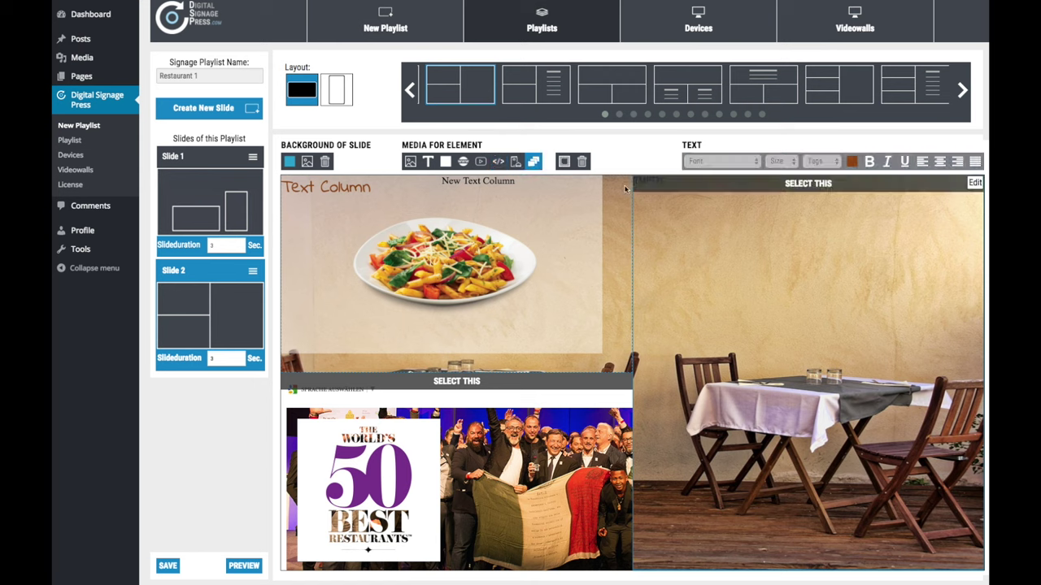
click(974, 182)
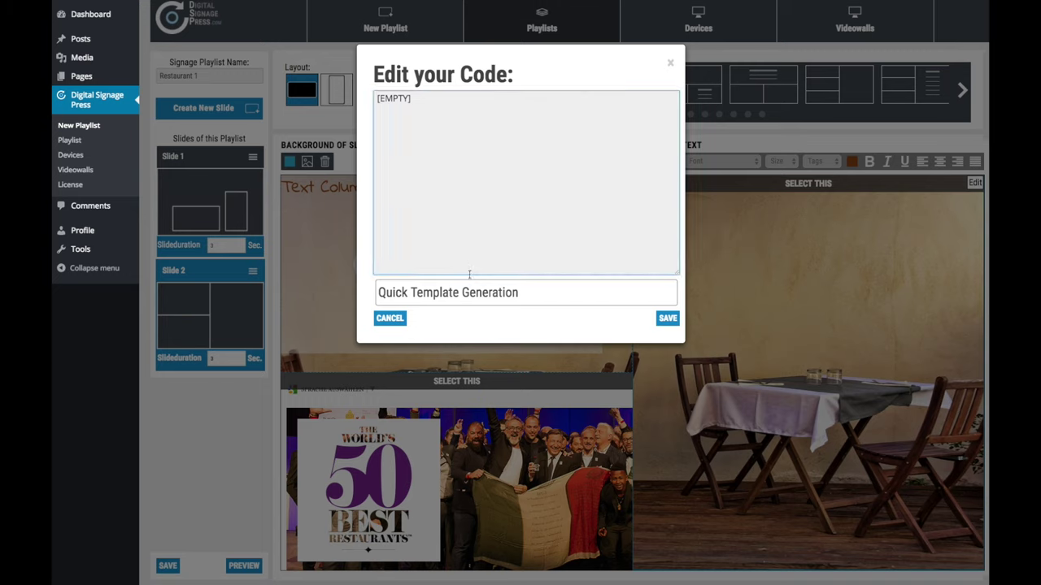
click(451, 294)
click(401, 312)
click(474, 316)
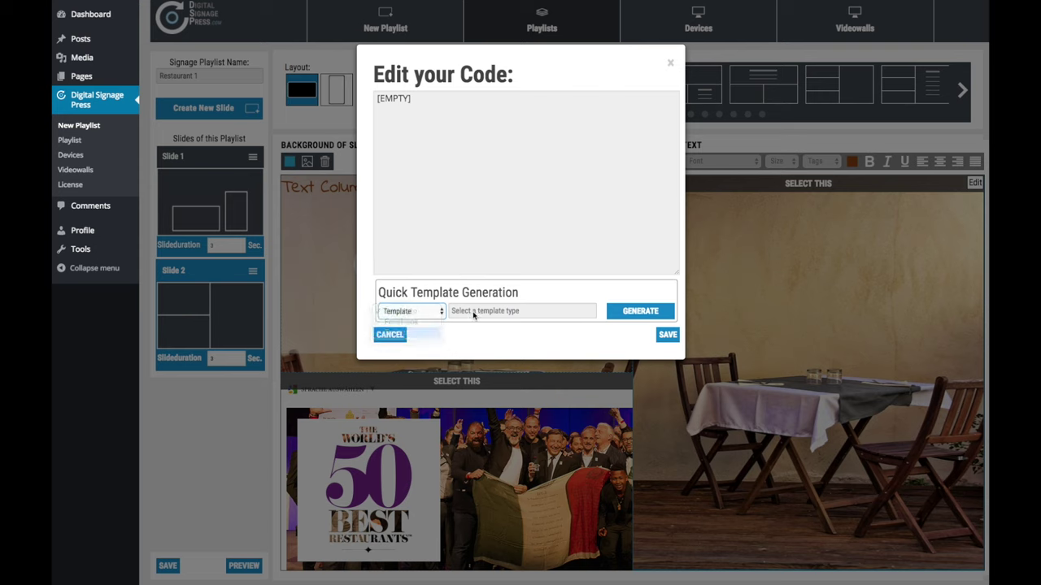
click(481, 311)
text(restaurantmaguk)
click(630, 305)
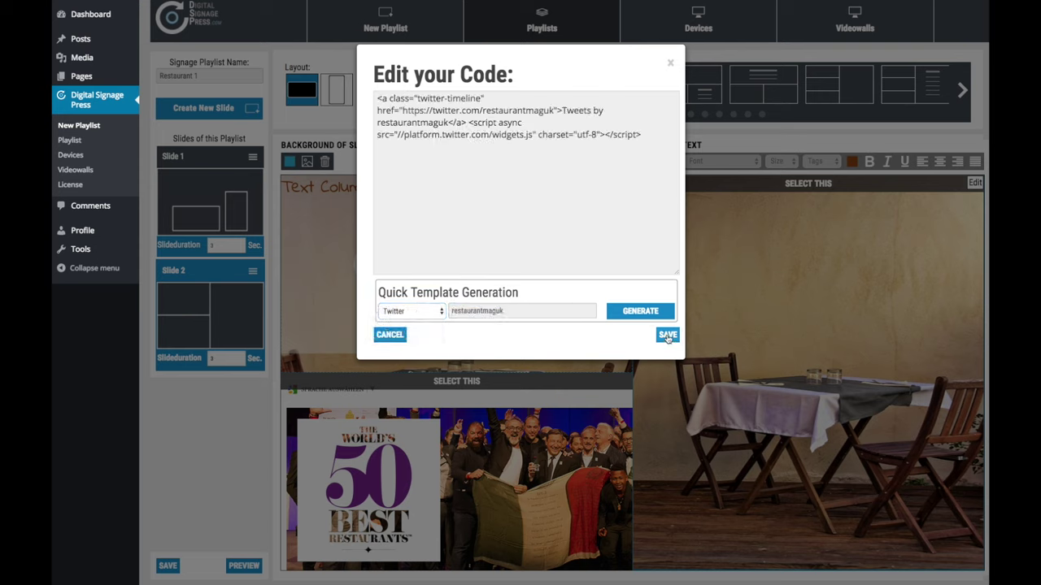
click(666, 335)
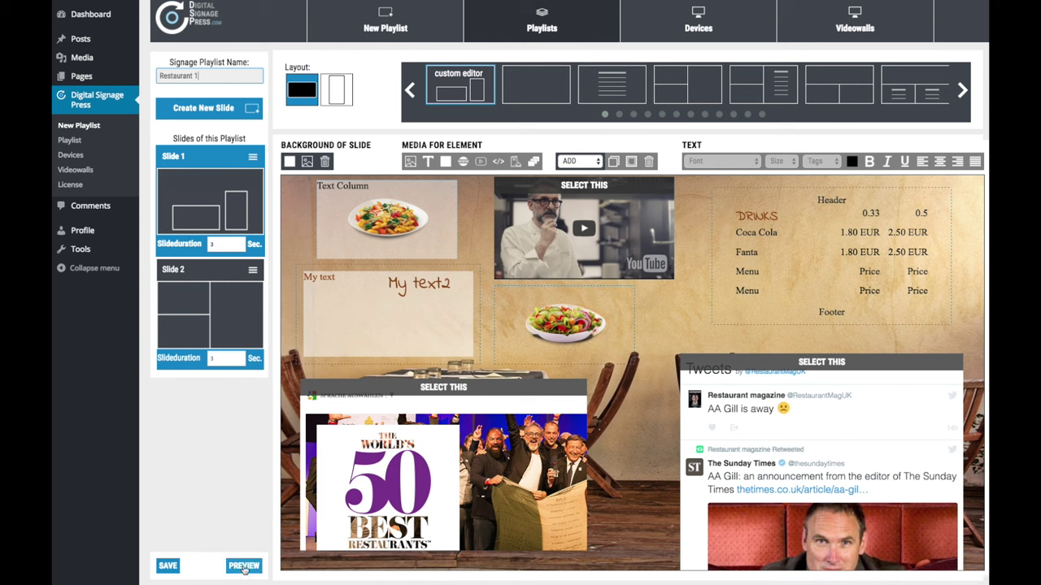
Preview the Restaurant 1 playlist with both slides and close the preview
click(244, 566)
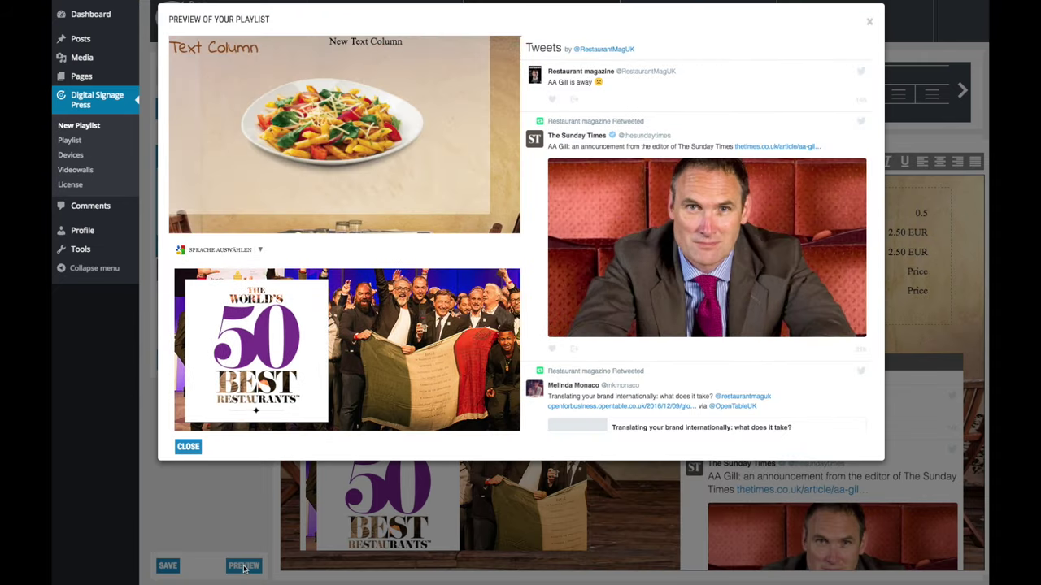
click(187, 447)
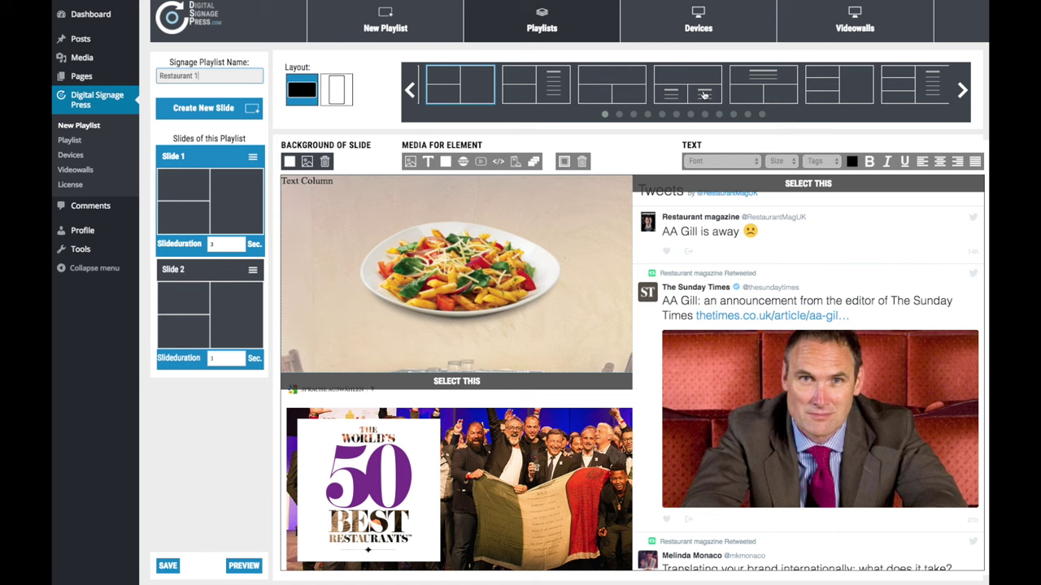
Show the slides of Restaurant 1 in the playlist overview and open its Slide 1 for editing
click(573, 18)
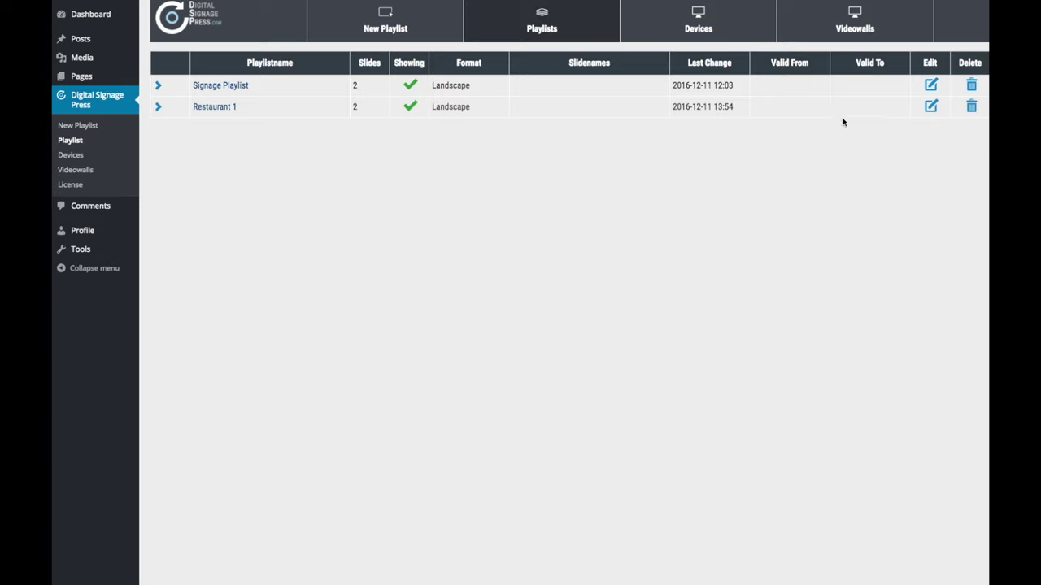
click(159, 107)
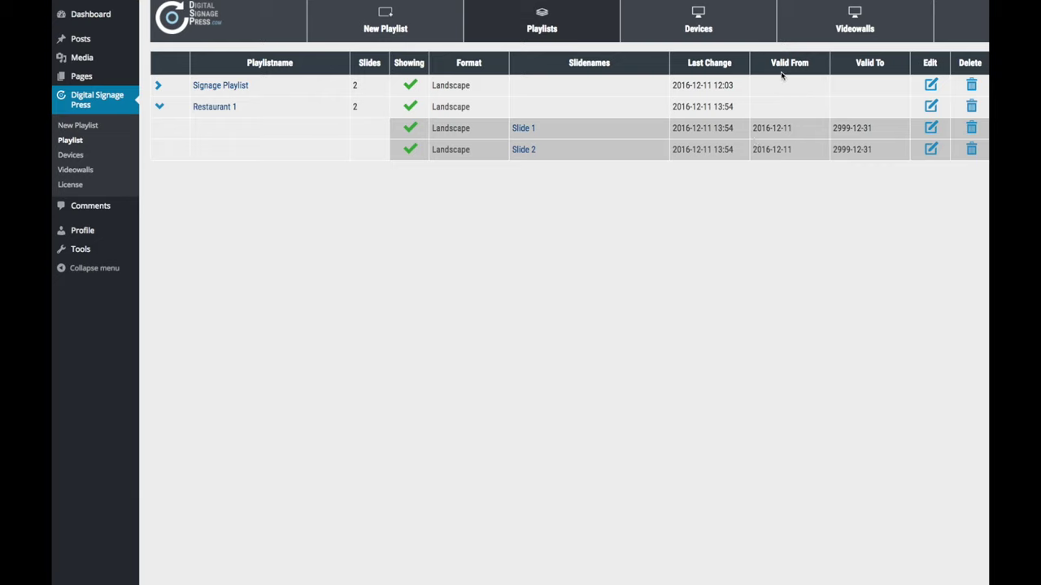
click(931, 130)
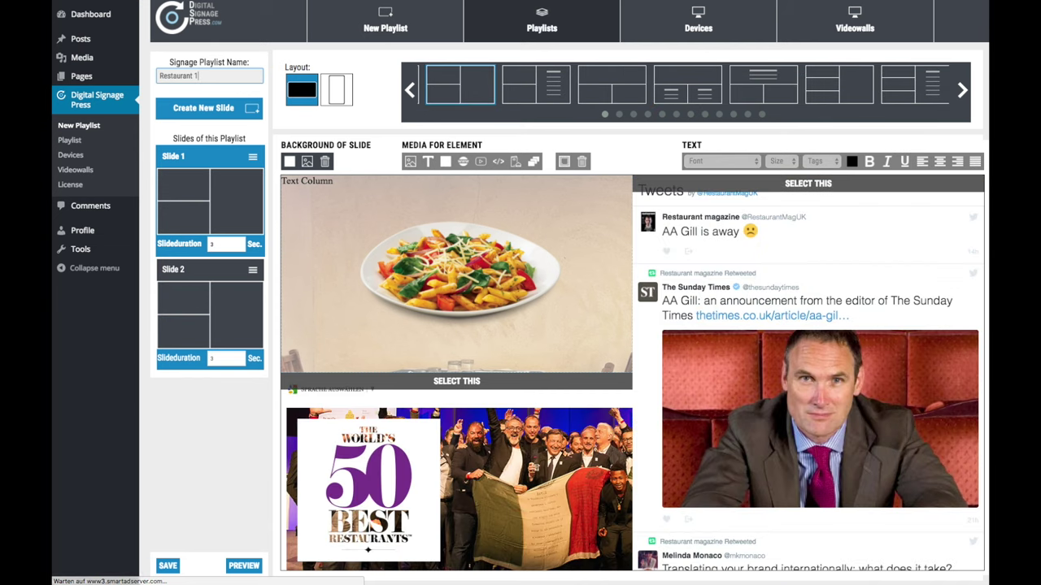
Switch Slide 1 to defined scheduling and limit its showtime to Monday from about 03:25 to 10:40
scroll(618, 170, down, 3)
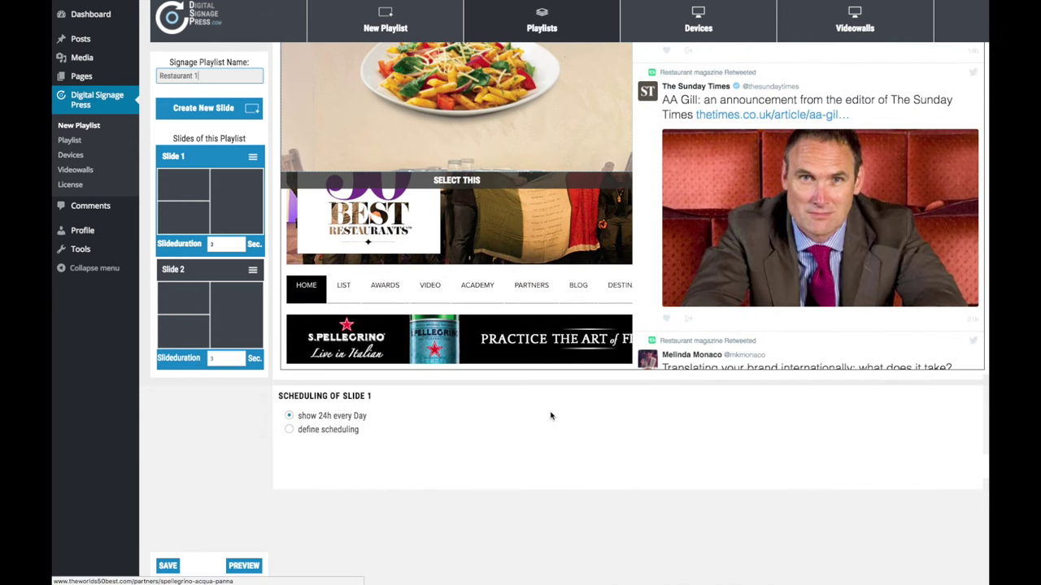
scroll(551, 414, down, 4)
scroll(550, 416, down, 4)
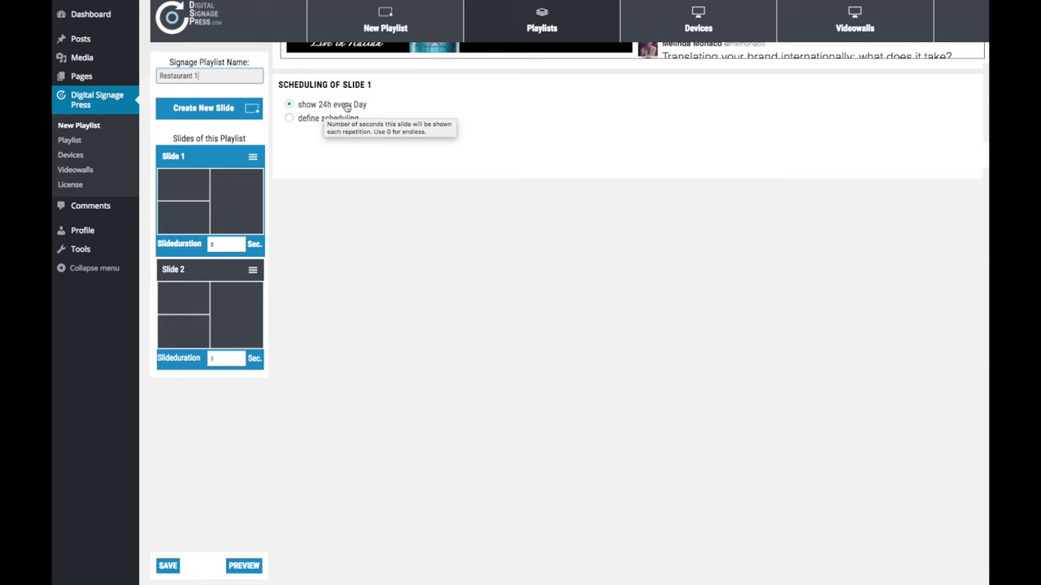
click(290, 119)
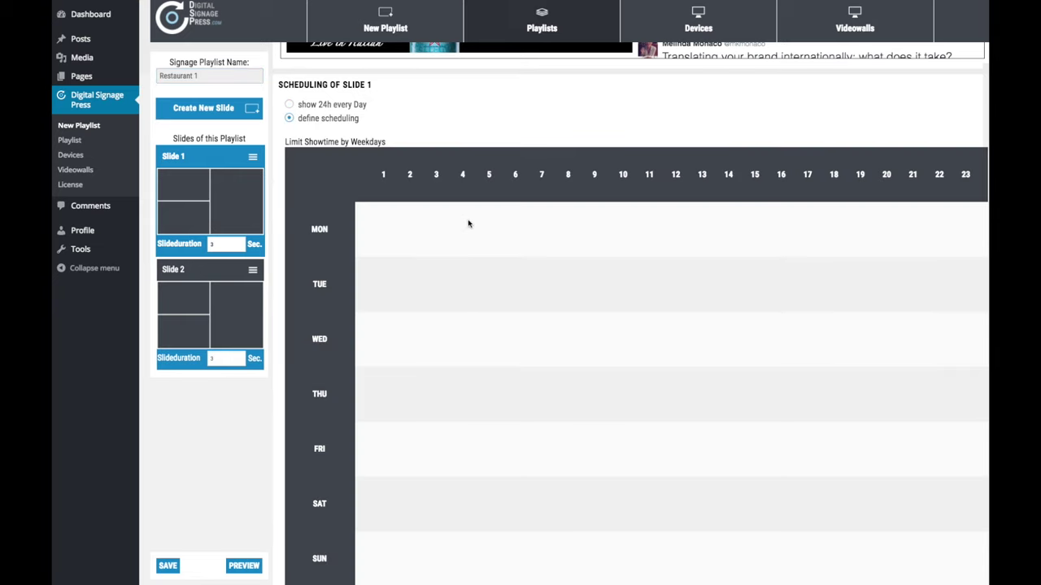
mouse_move(469, 223)
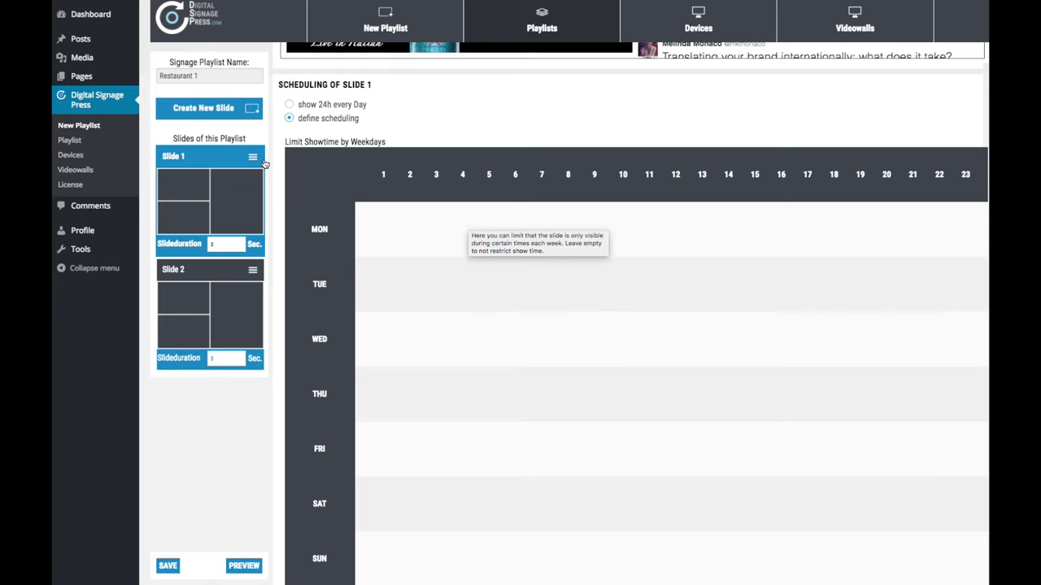
drag(218, 156, 432, 163)
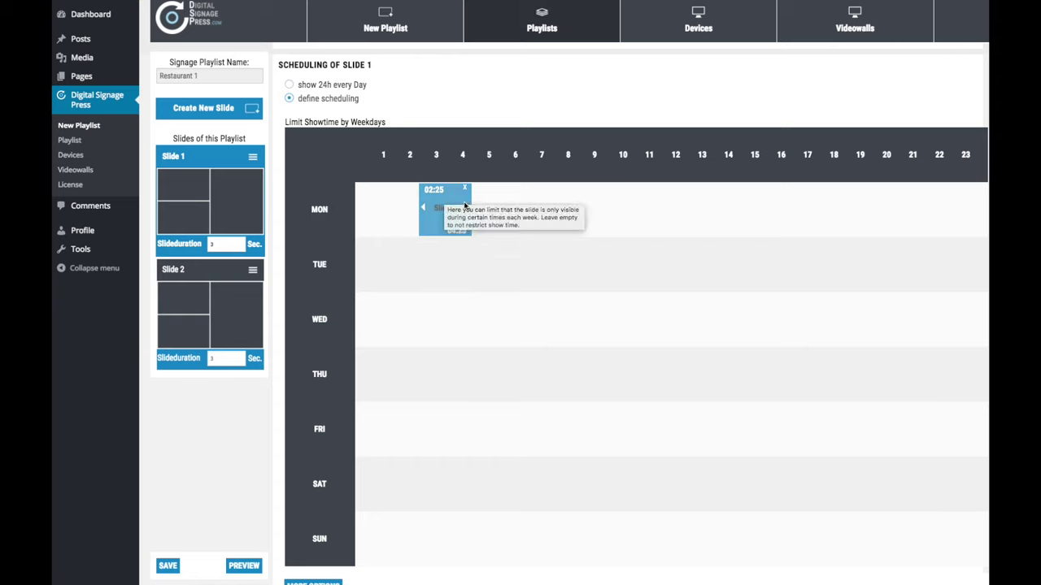
drag(467, 208, 610, 204)
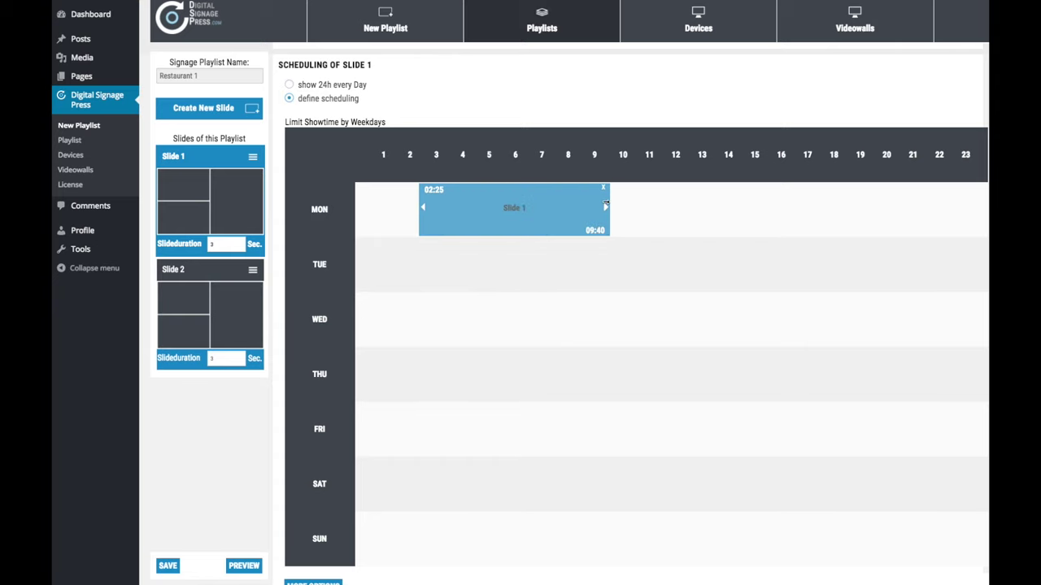
drag(522, 192, 547, 193)
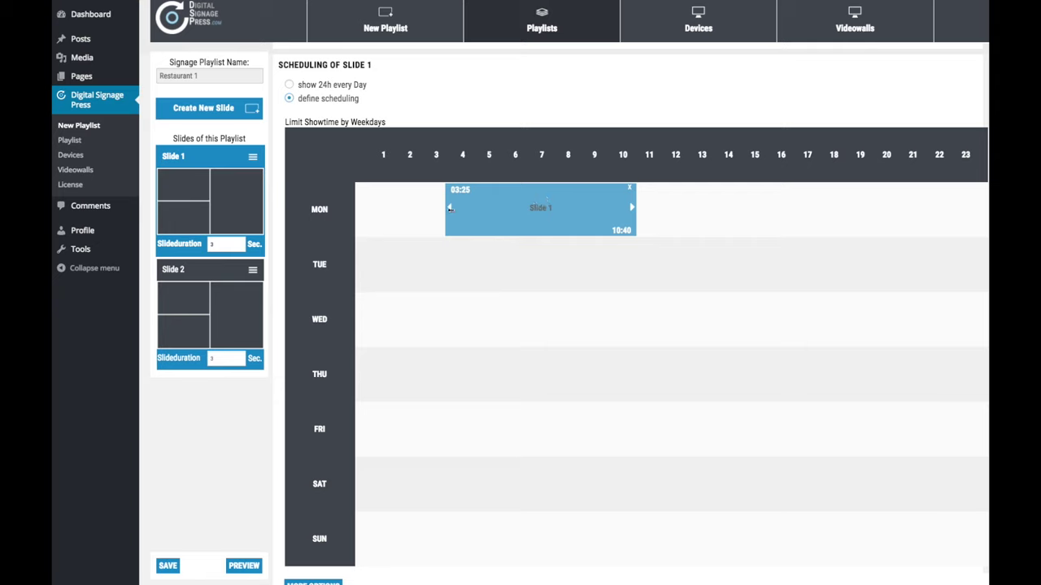
Set Slide 1's Monday showtime to 08:00–20:00 and add a Wednesday showtime from 09:00 to 21:00
drag(449, 207, 572, 207)
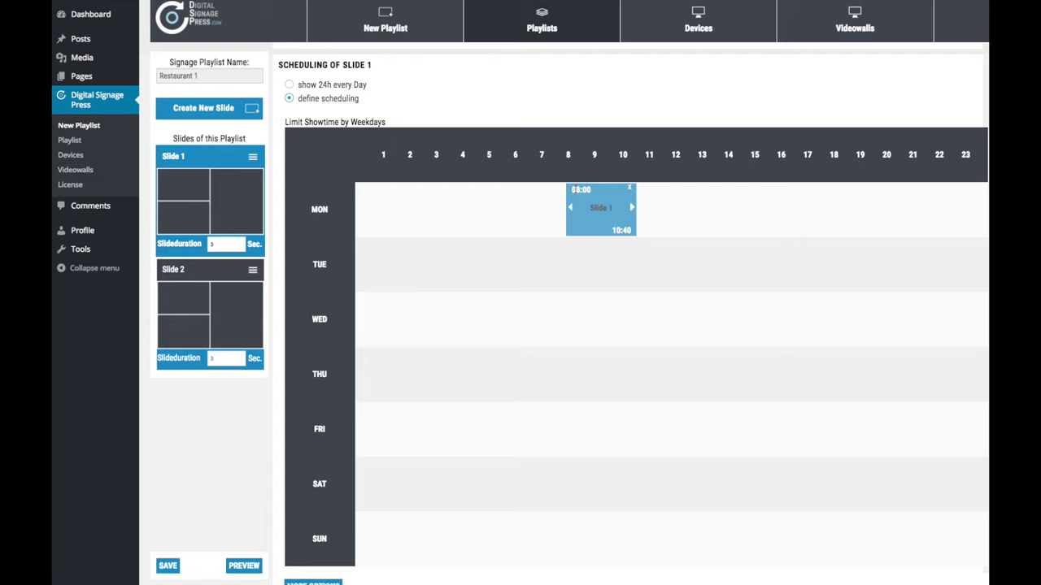
drag(632, 207, 878, 198)
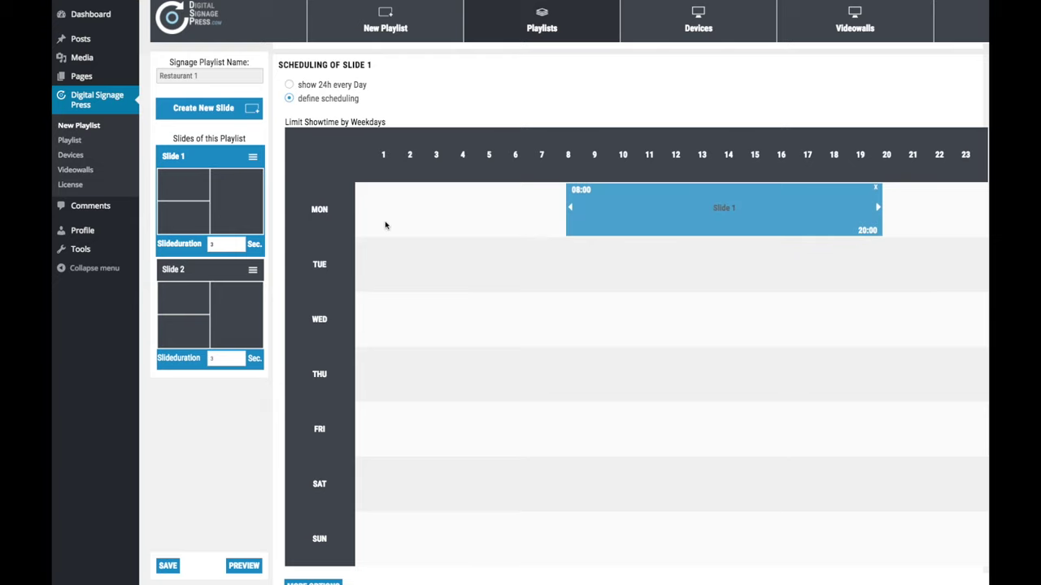
drag(186, 161, 583, 282)
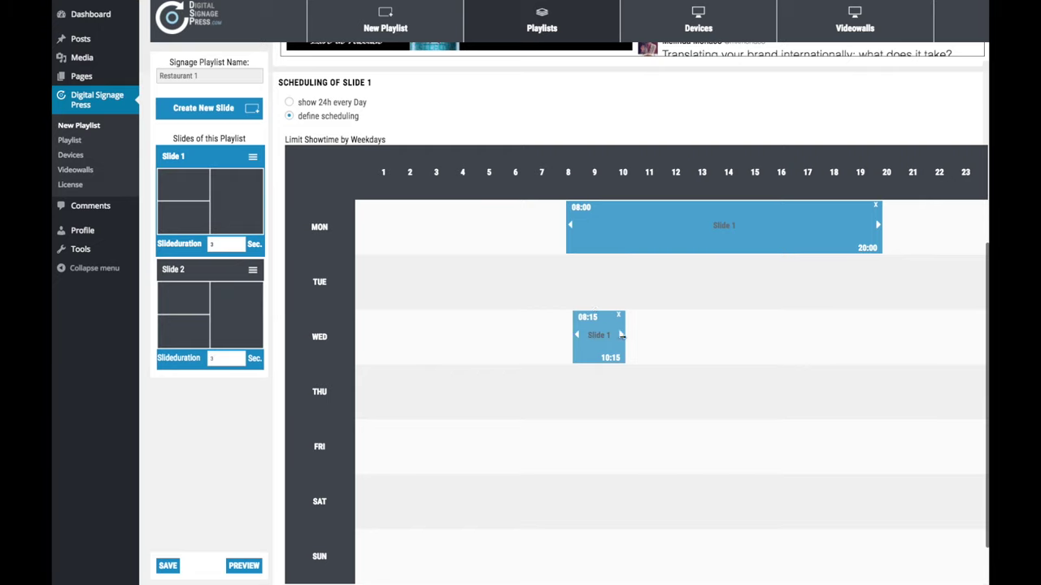
drag(618, 340, 905, 315)
drag(579, 339, 597, 334)
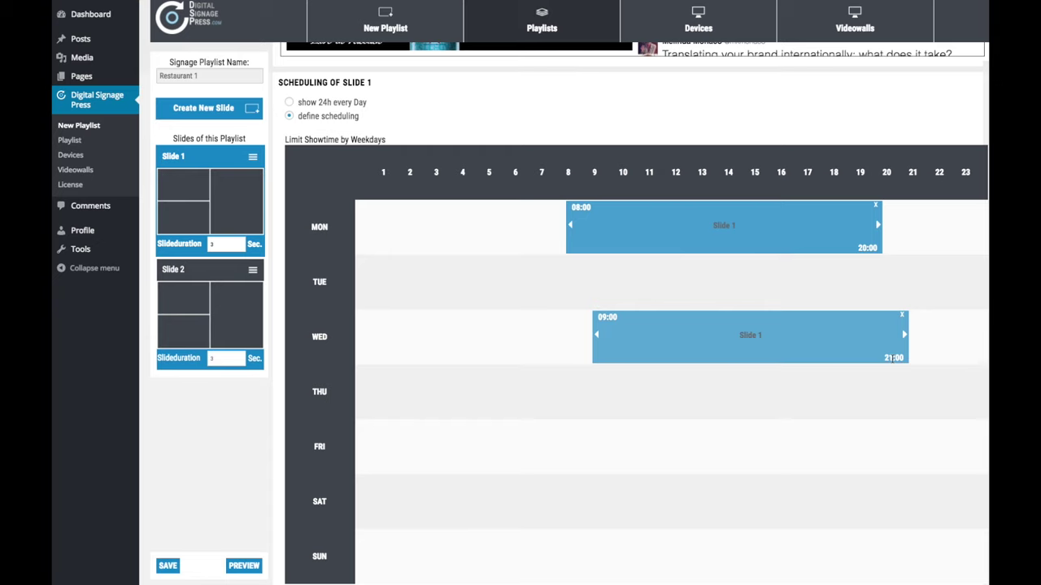
Switch Slide 2 to defined scheduling and limit its showtime to Tuesday from 08:00 to 20:00
click(188, 274)
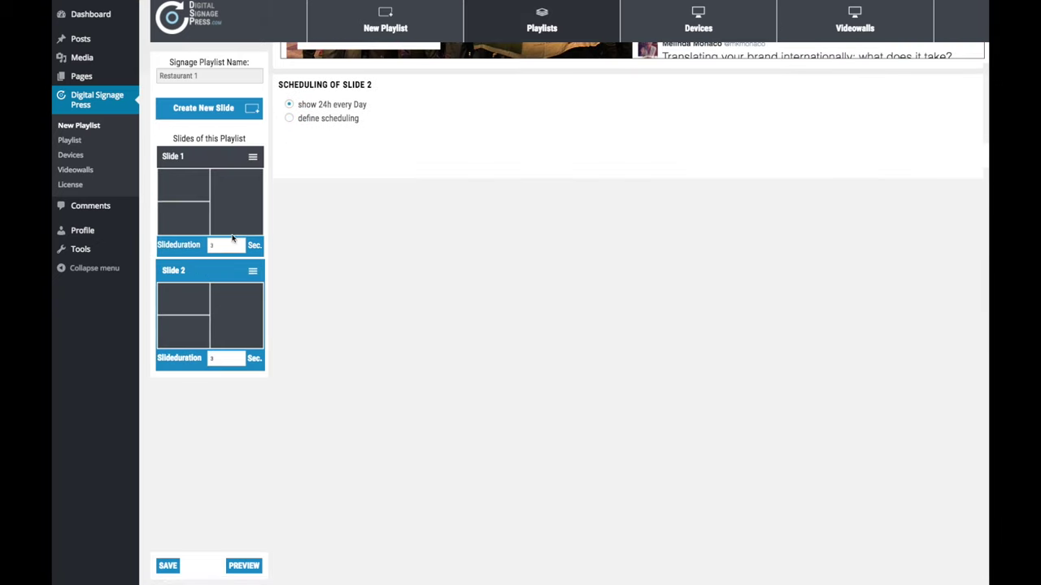
click(290, 119)
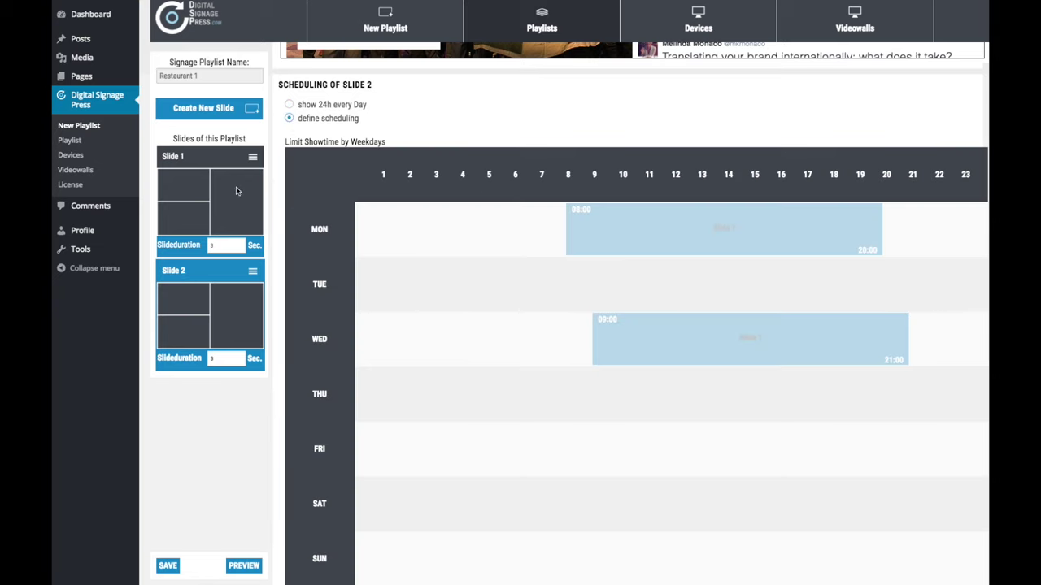
drag(189, 286, 665, 222)
drag(840, 223, 877, 223)
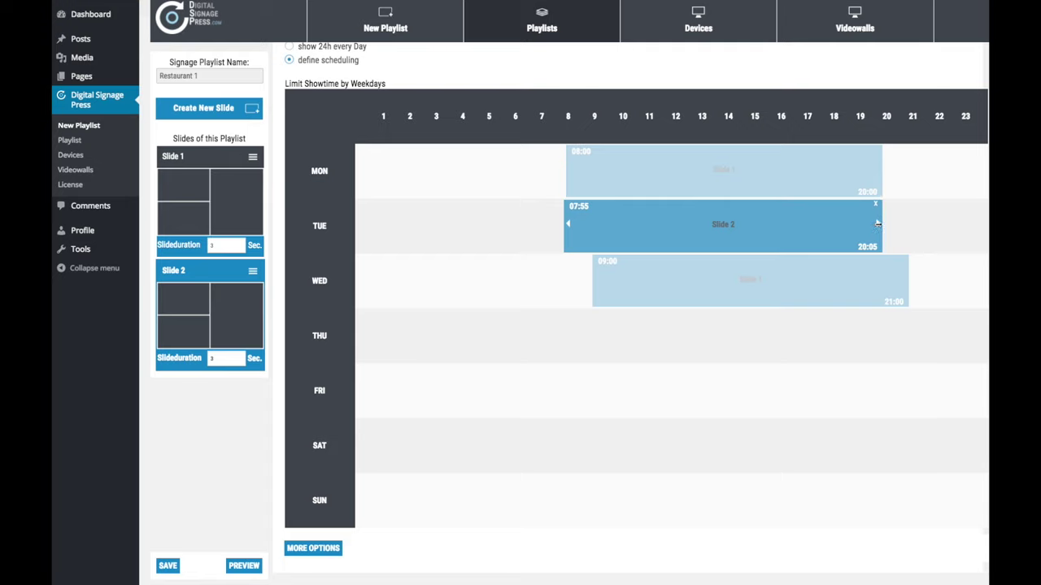
drag(566, 223, 569, 223)
Add showtimes for Slide 2 on Sunday from about 08:05 to 20:50 and on Wednesday from 05:00 to 12:00
drag(205, 274, 900, 484)
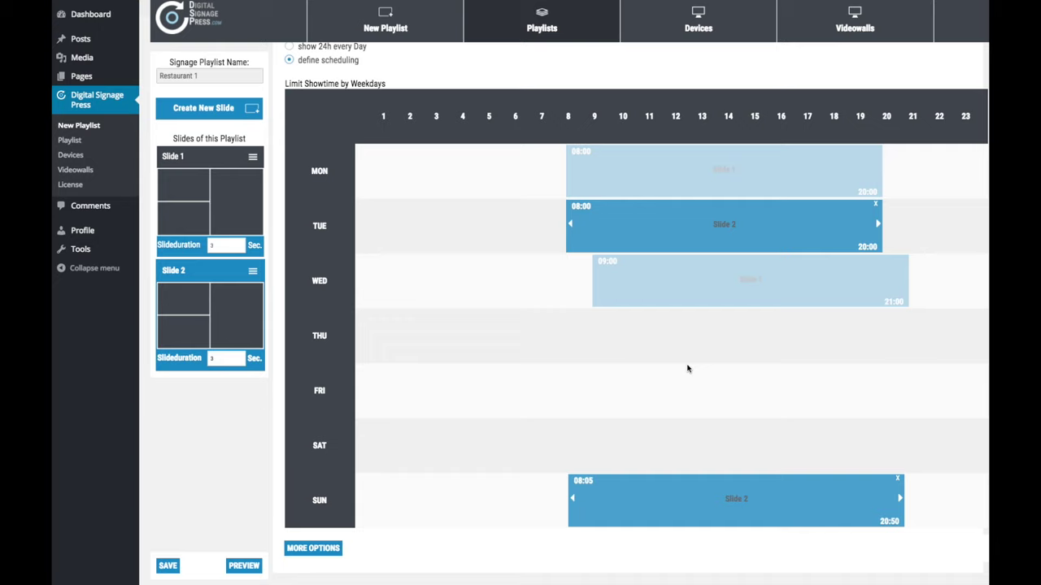
drag(209, 277, 490, 278)
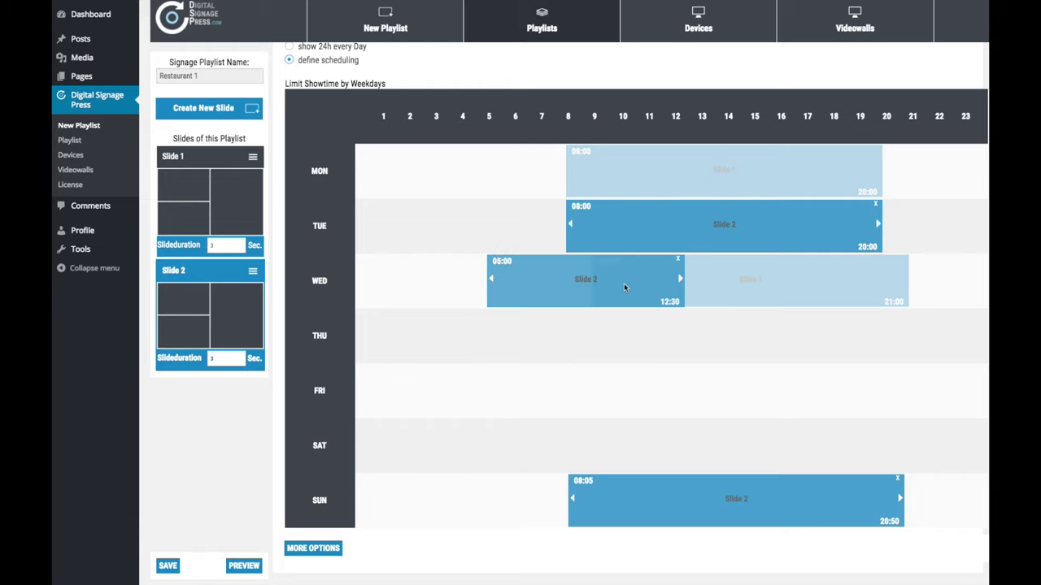
drag(679, 279, 667, 280)
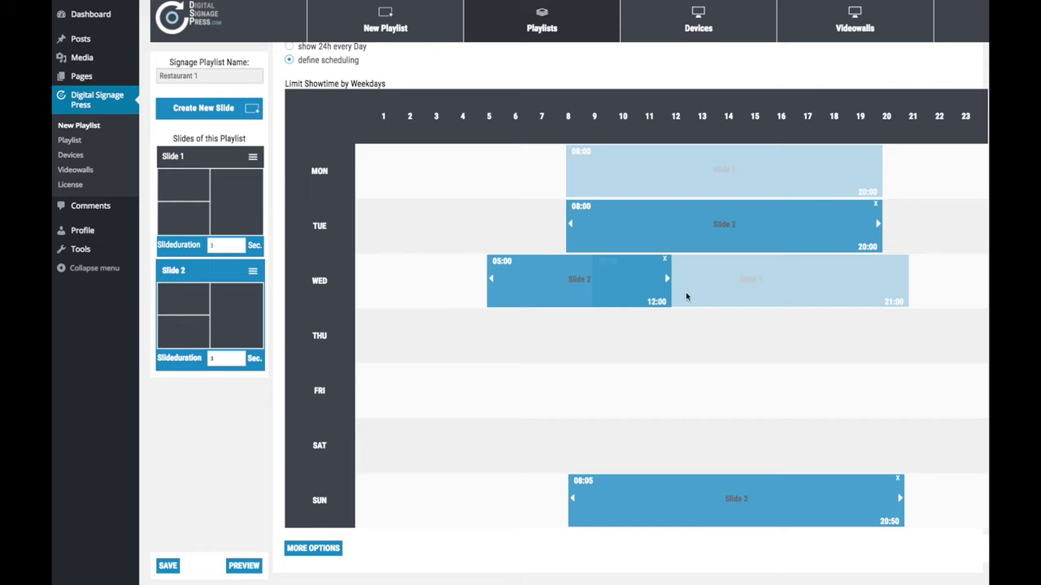
Activate the showtime limit by date for Slide 2, from 2016-12-01 to 2016-12-31
scroll(513, 439, down, 2)
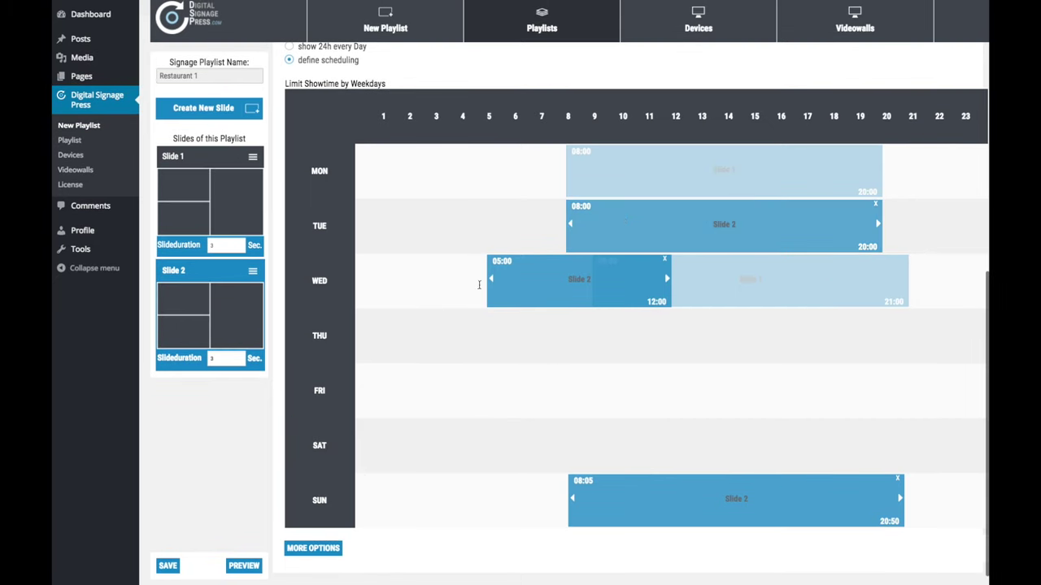
click(321, 553)
scroll(439, 531, down, 2)
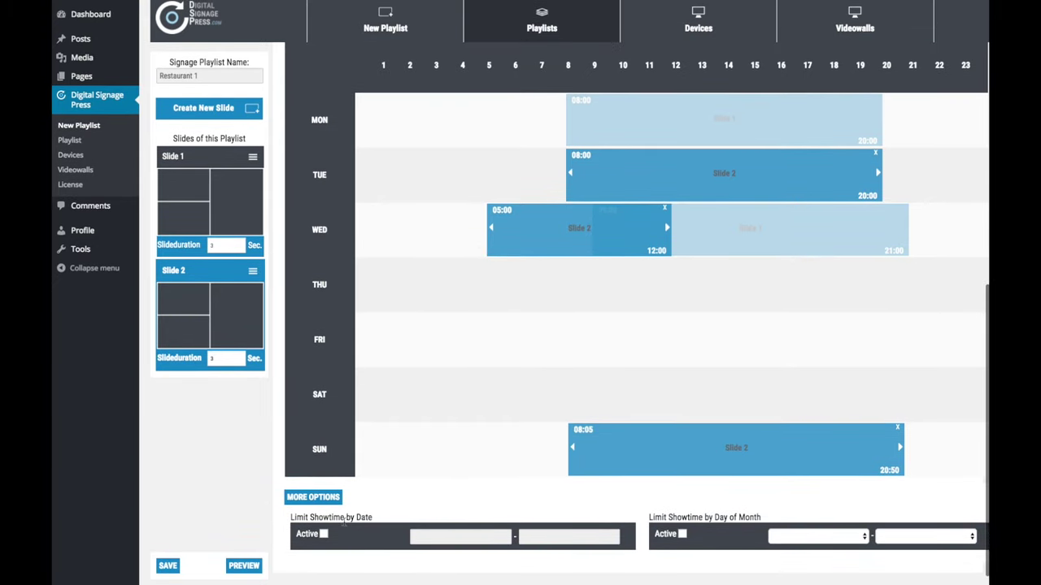
mouse_move(342, 520)
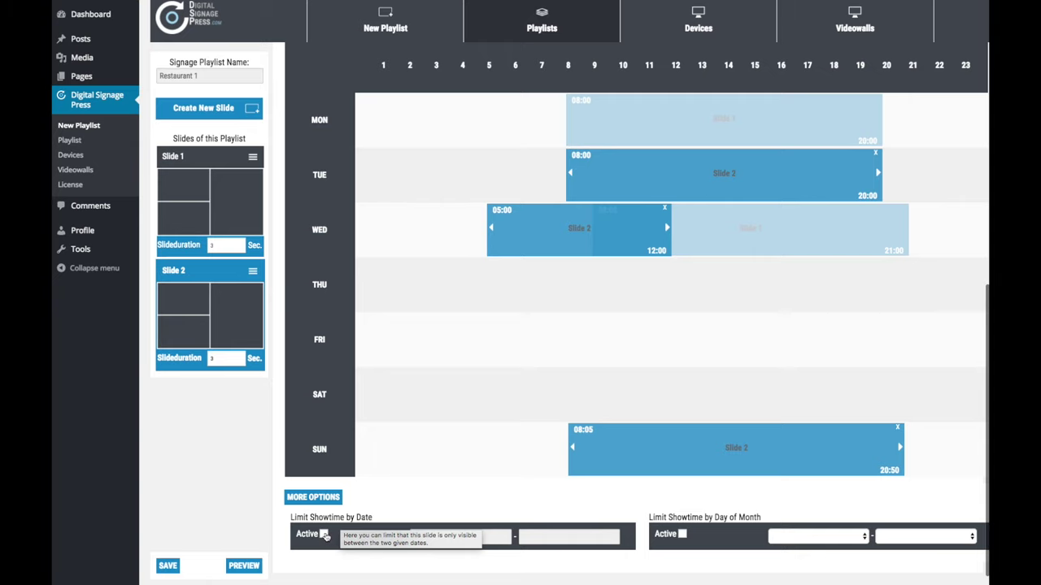
click(324, 534)
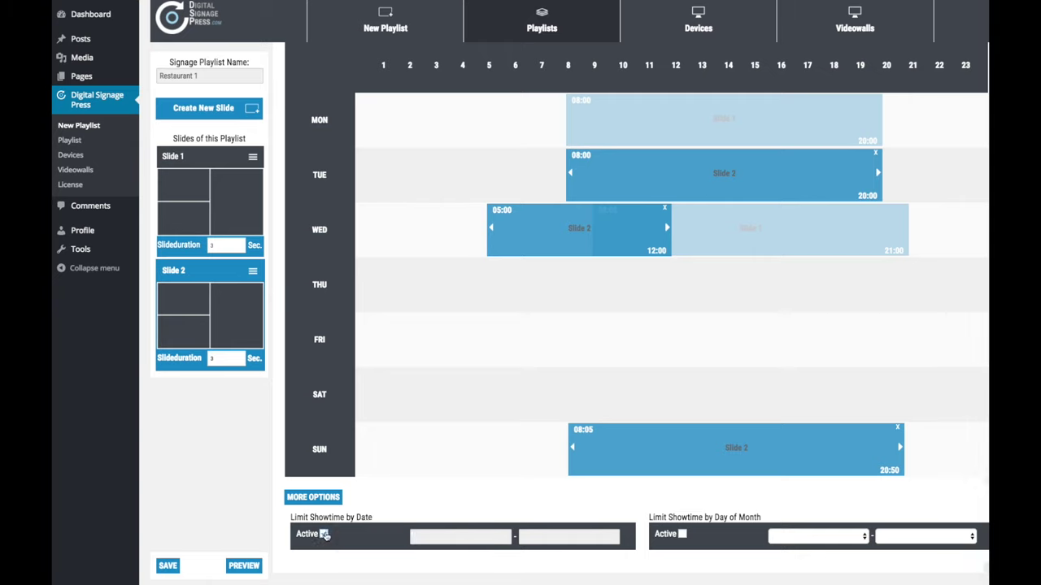
click(449, 539)
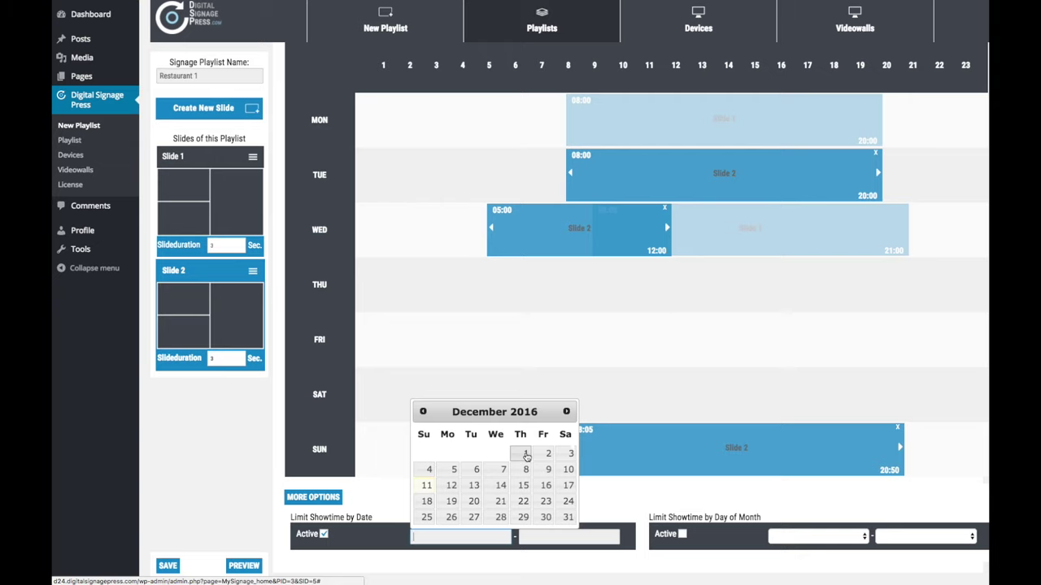
click(366, 515)
scroll(444, 508, up, 1)
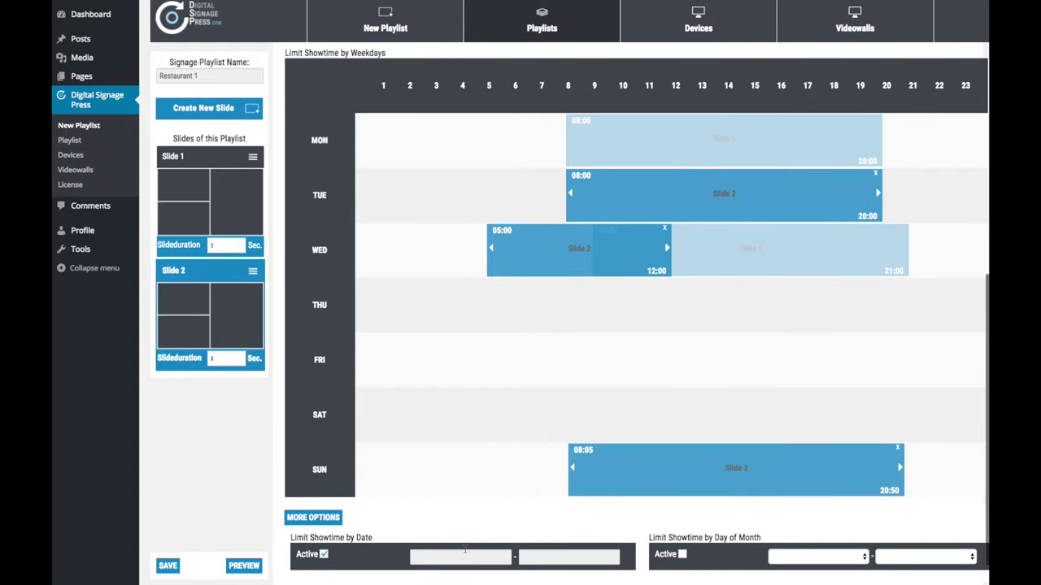
click(455, 556)
click(525, 474)
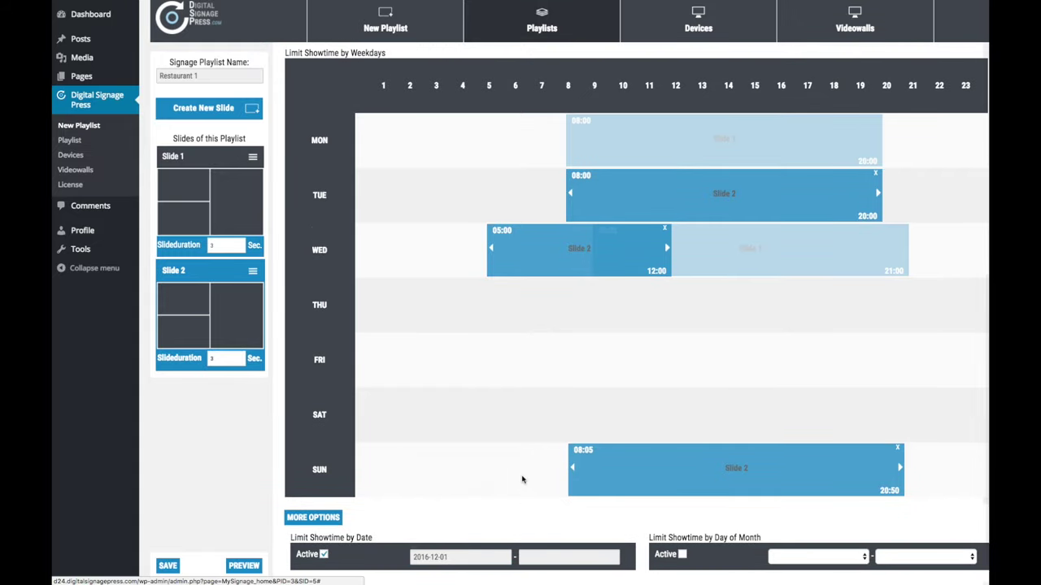
scroll(496, 485, down, 1)
click(553, 533)
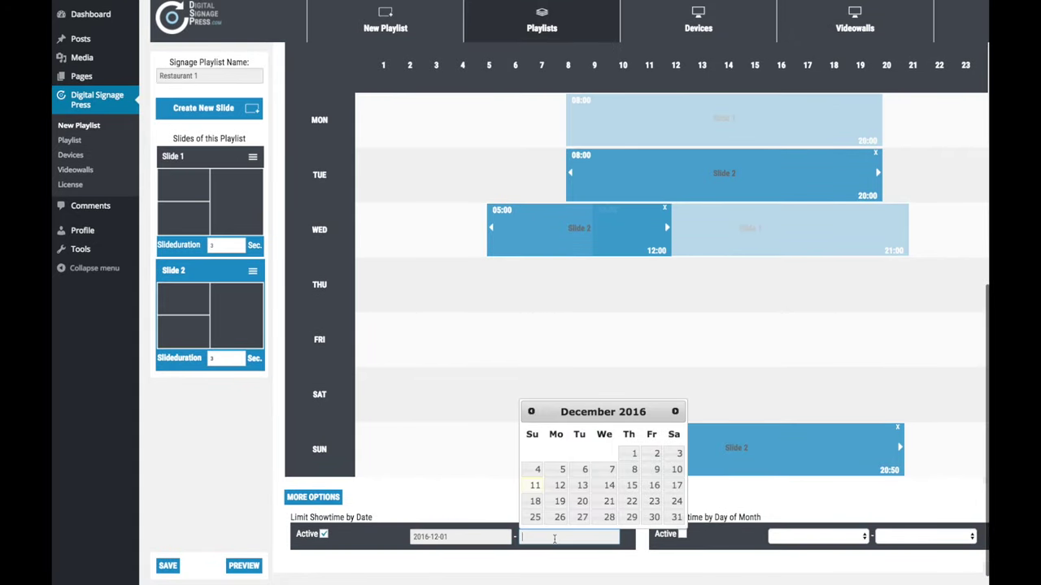
click(673, 516)
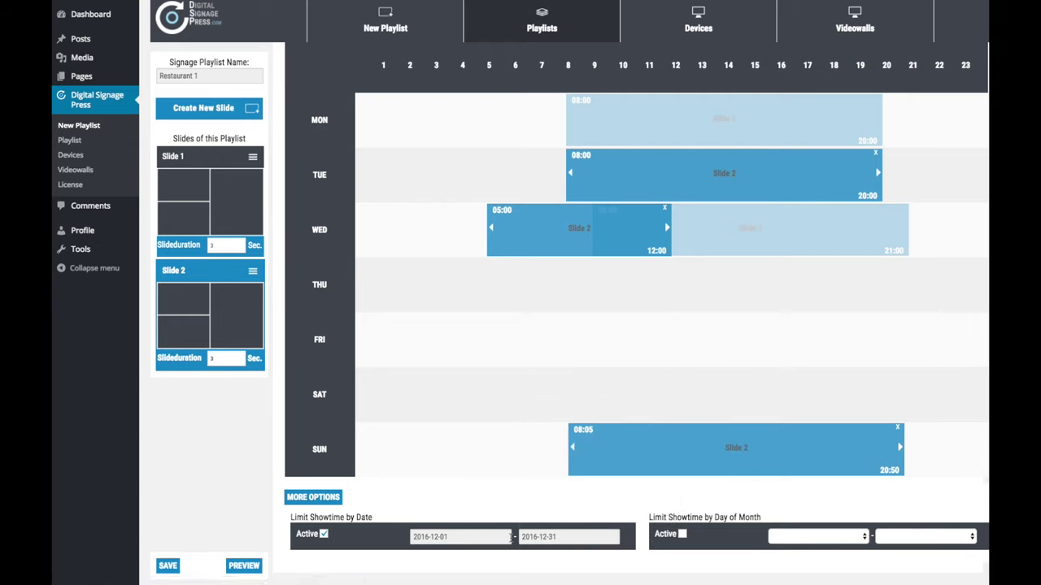
Deactivate Slide 2's date limit and activate a day-of-month limit from 1 to 10 instead
click(323, 535)
click(828, 539)
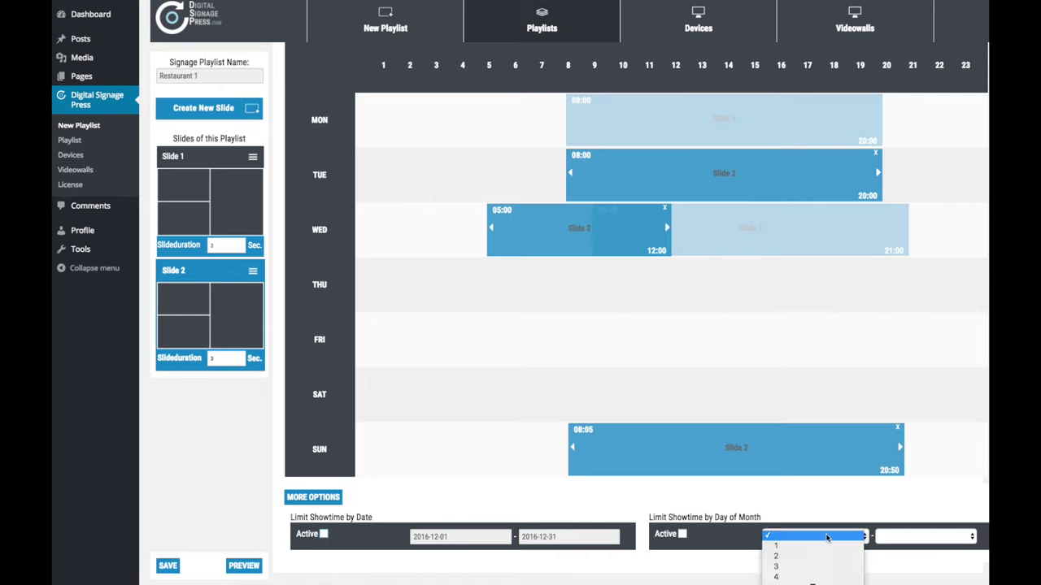
click(774, 547)
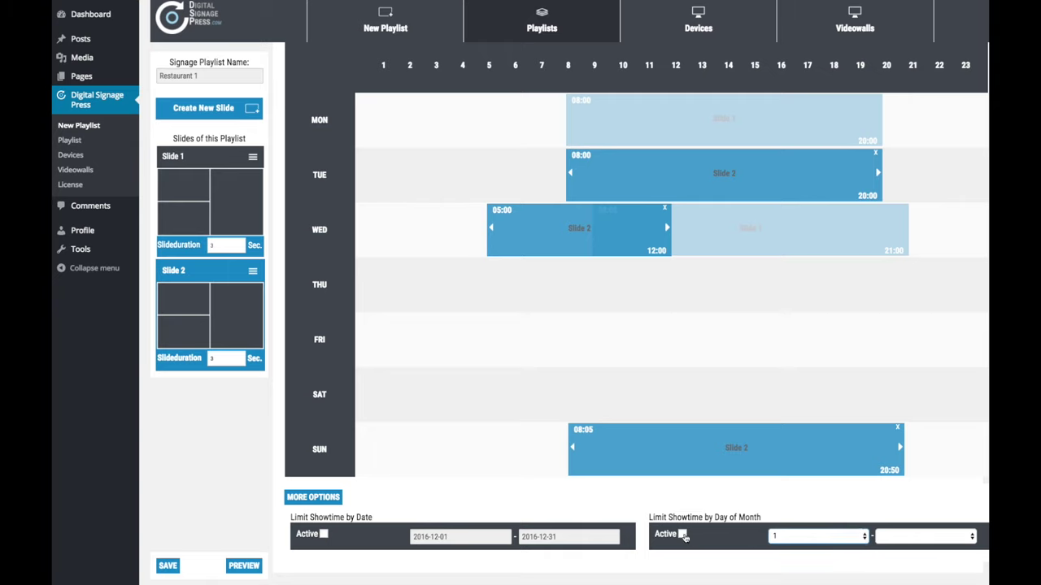
click(925, 538)
scroll(902, 536, down, 3)
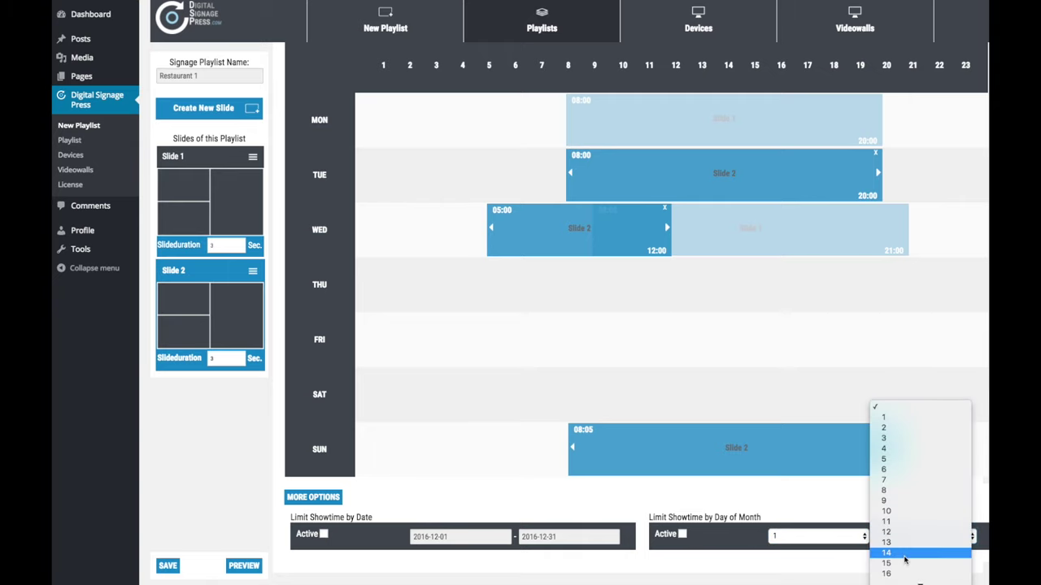
click(903, 511)
click(683, 535)
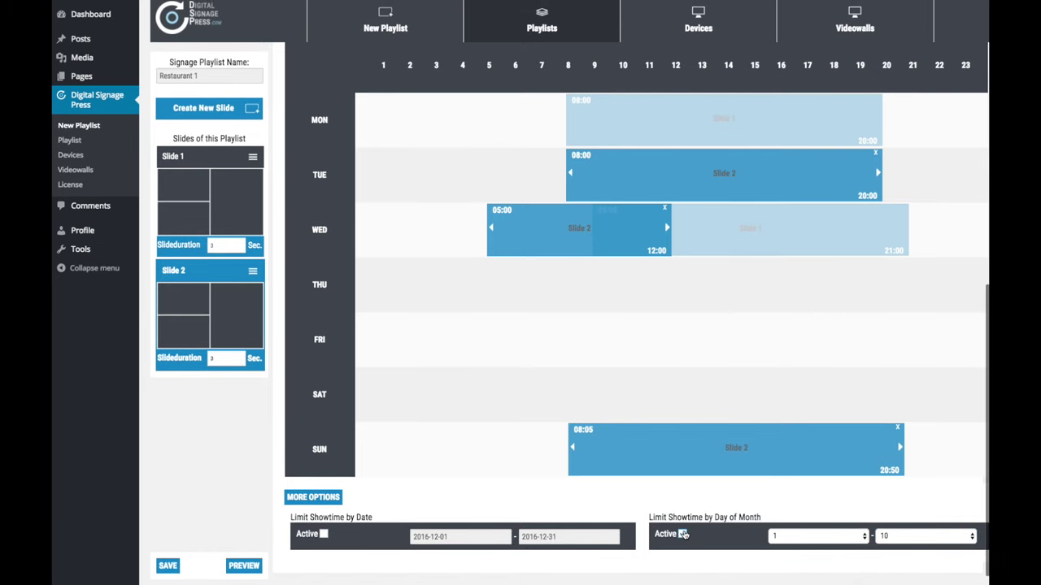
Deactivate Slide 2's day-of-month limit and save the Restaurant 1 playlist
click(683, 535)
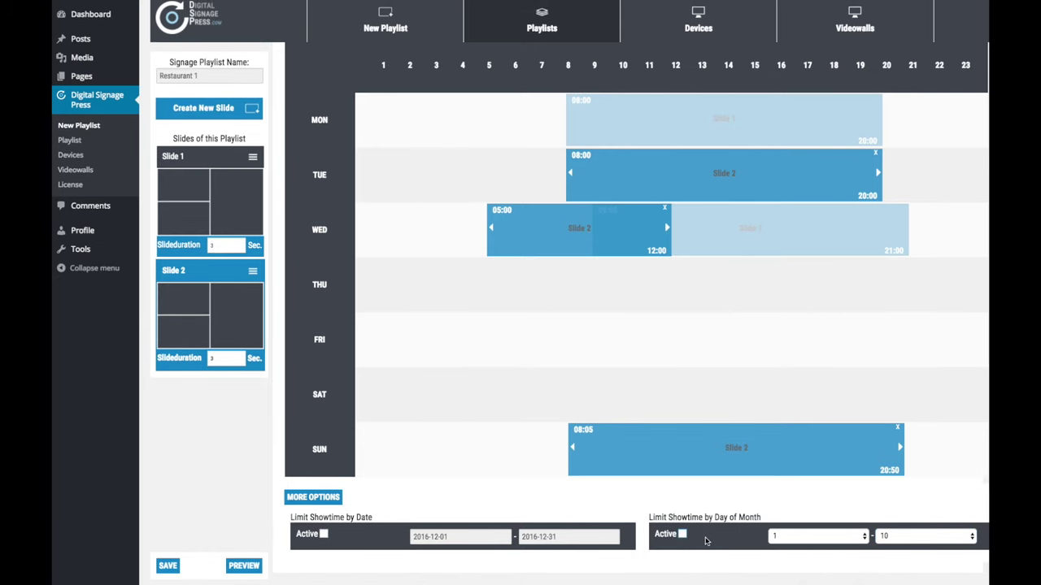
click(169, 567)
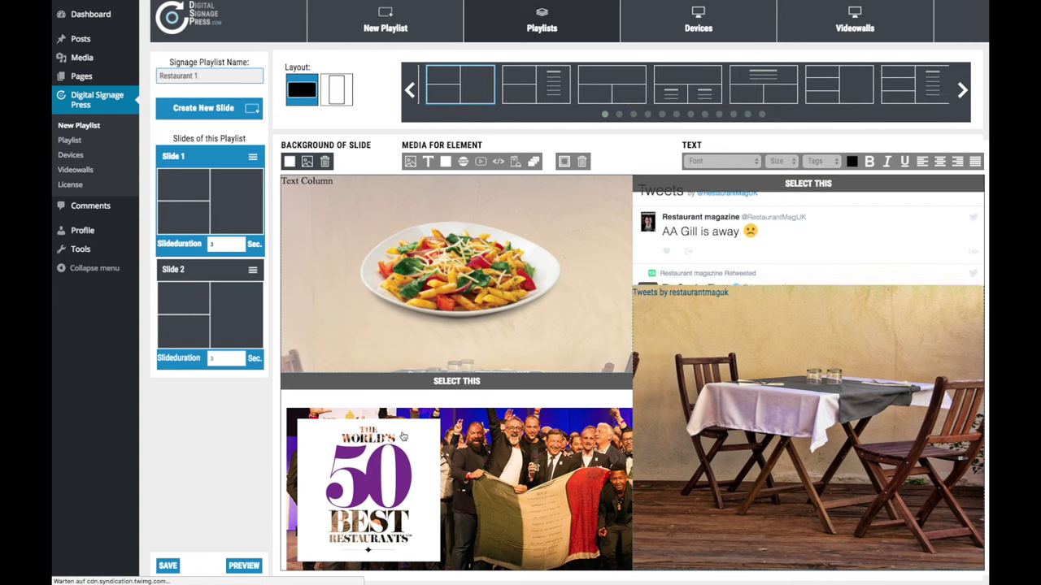
scroll(244, 445, down, 5)
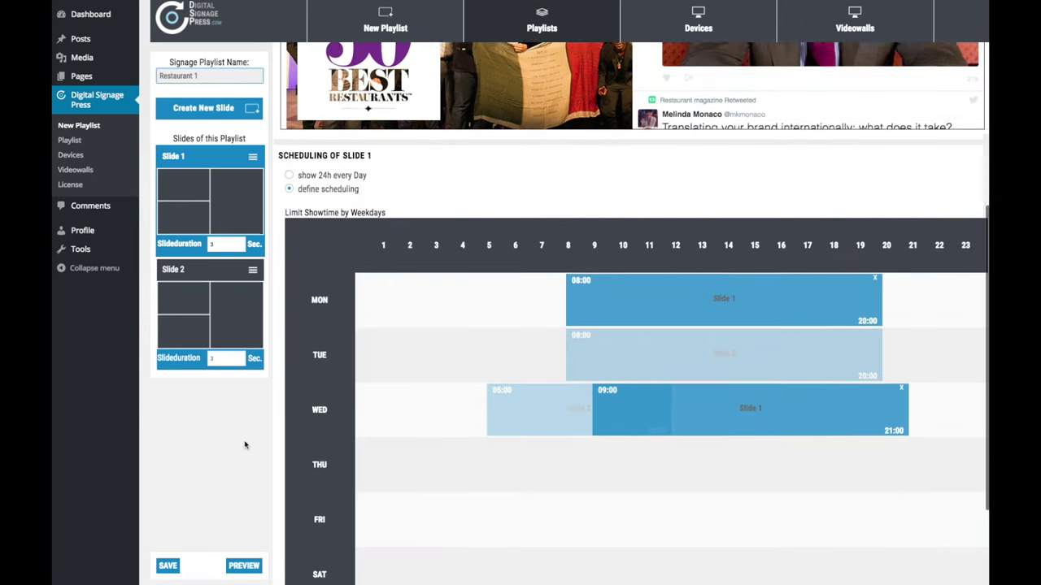
scroll(244, 445, down, 2)
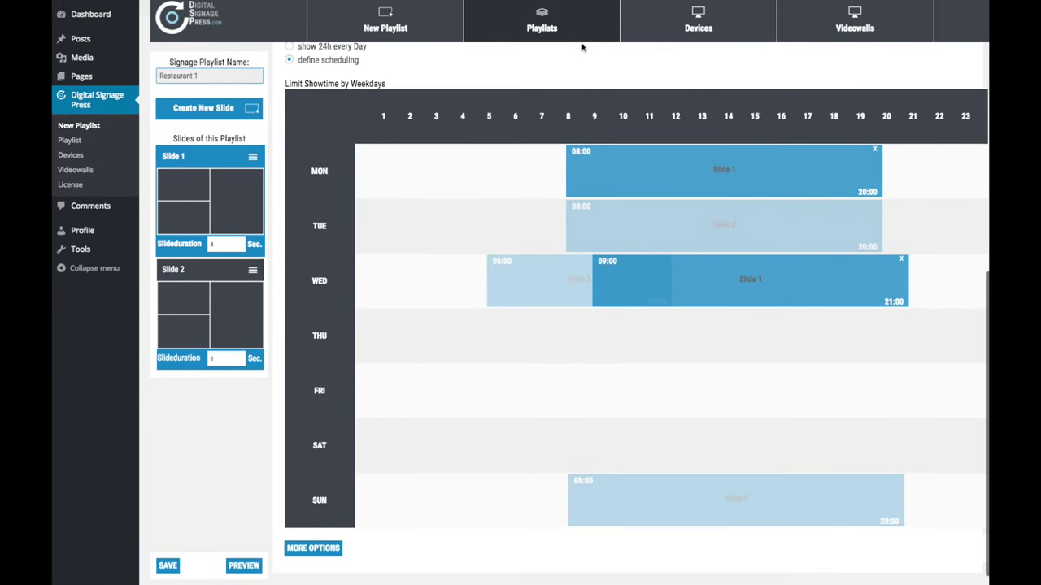
Check the showing status of Restaurant 1's slides in the playlist overview and collapse the slide list
click(540, 27)
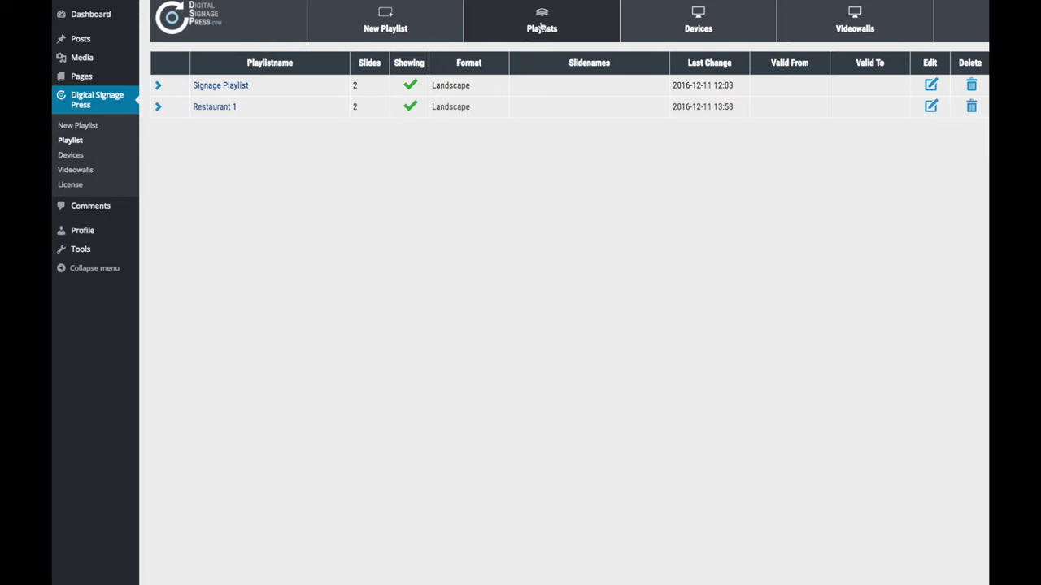
click(216, 107)
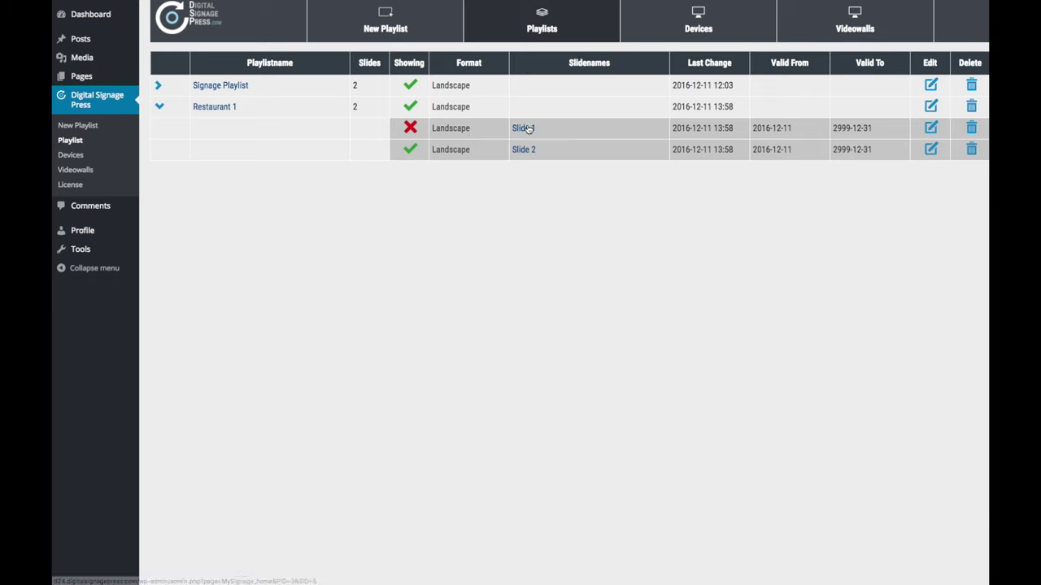
click(524, 155)
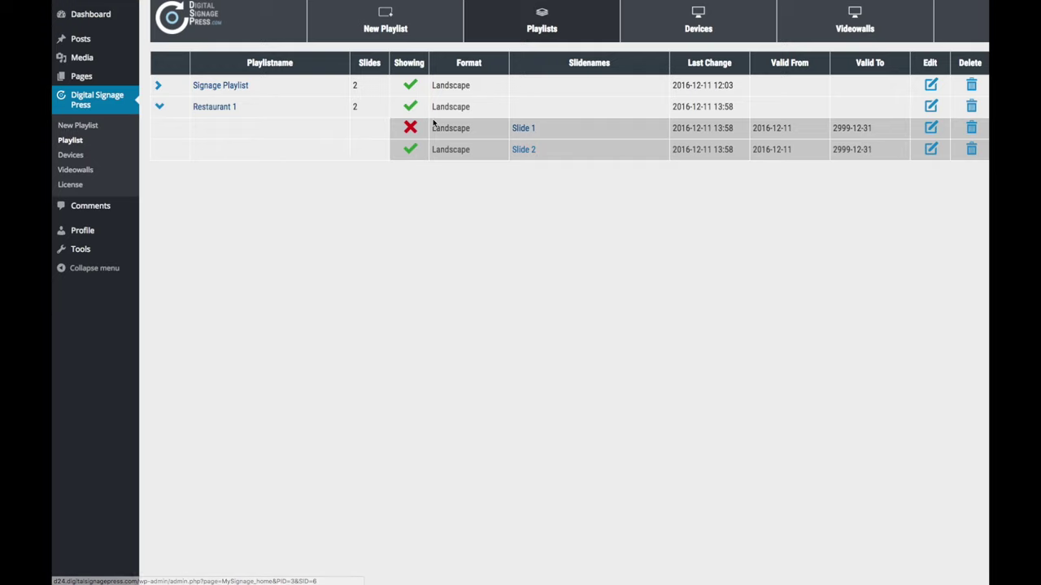
click(161, 110)
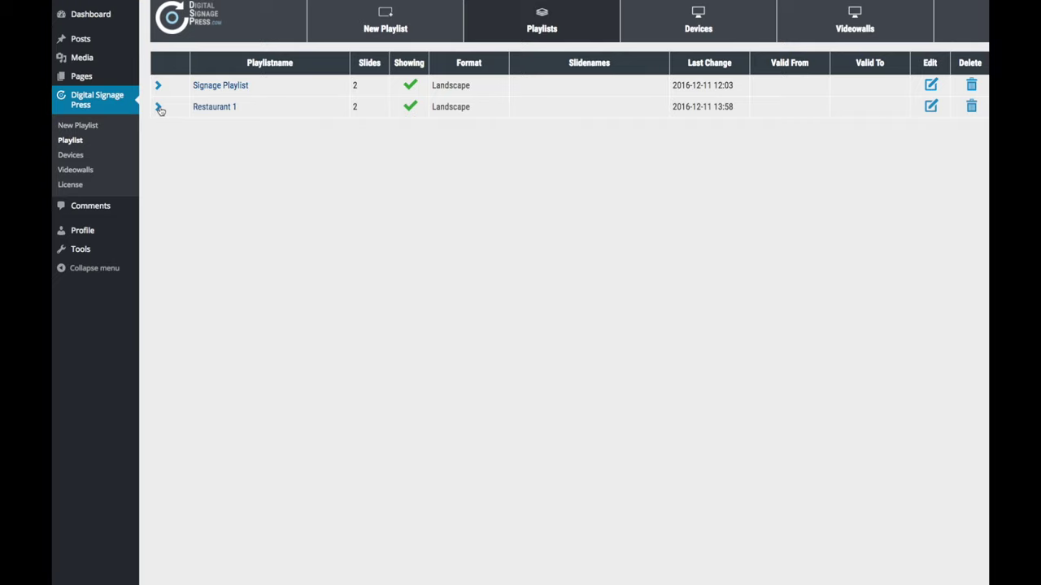
click(161, 110)
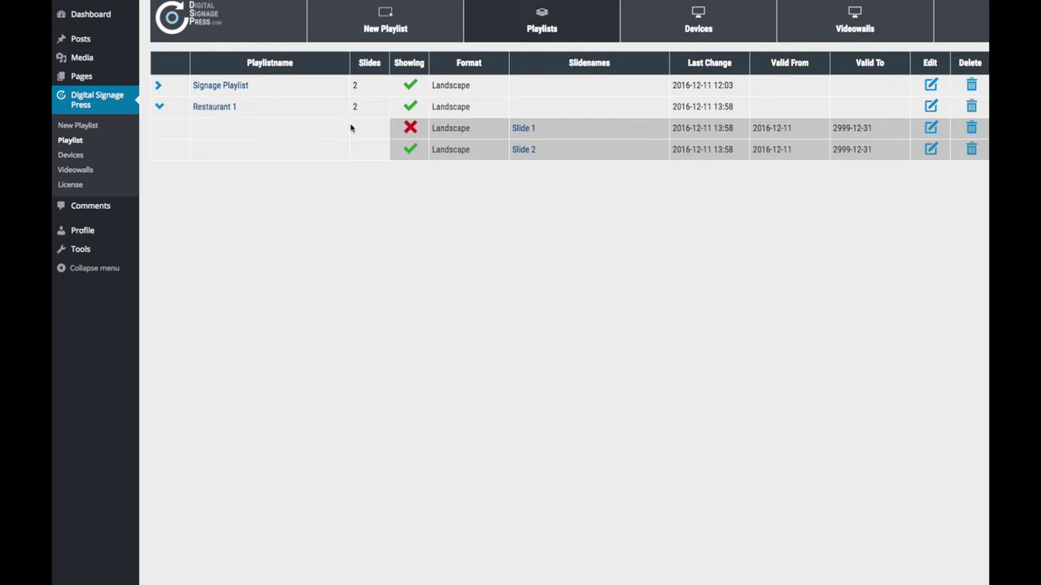
click(160, 107)
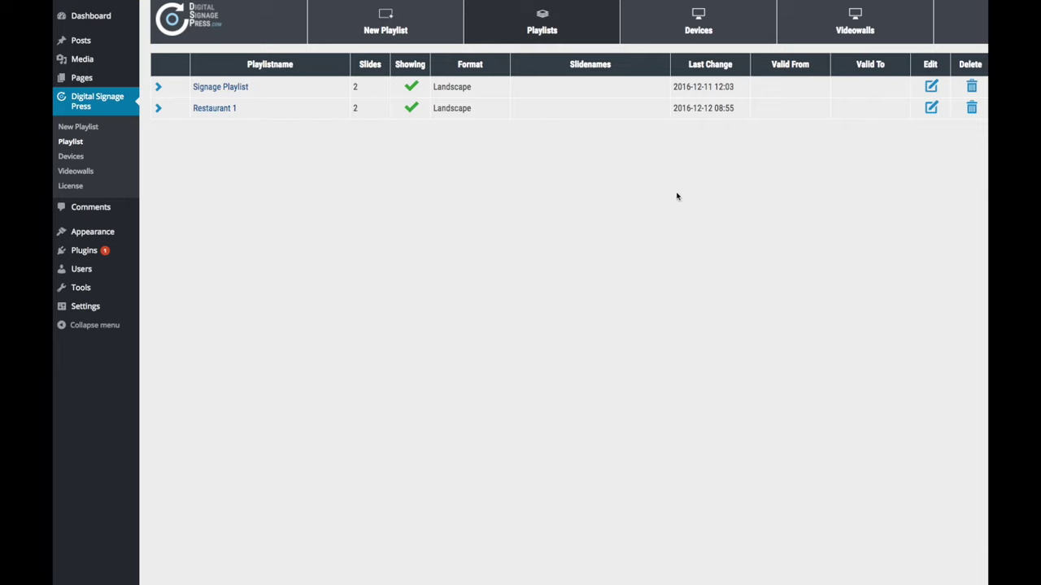
Open the overview of signage devices
click(706, 21)
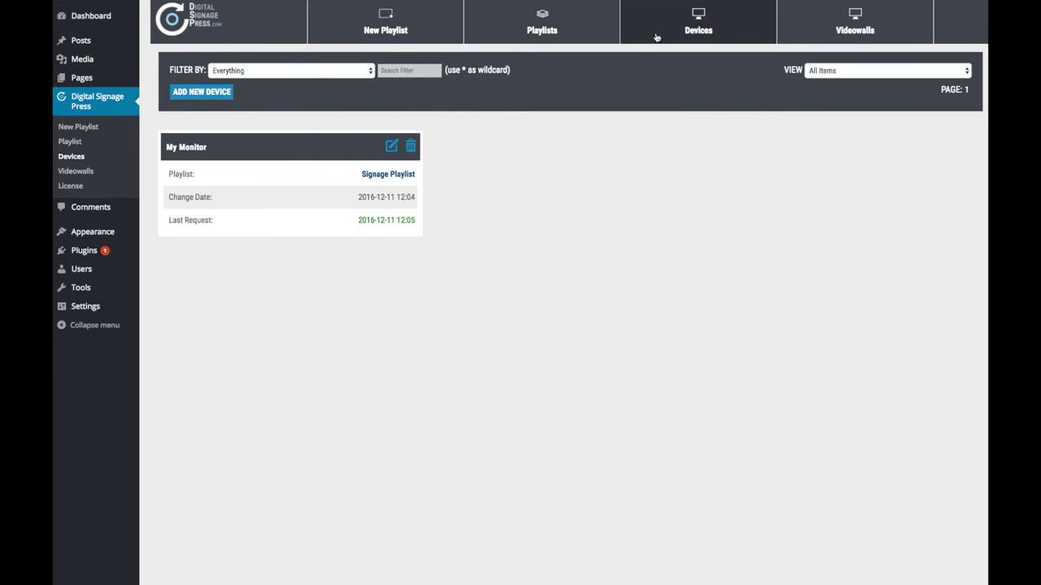